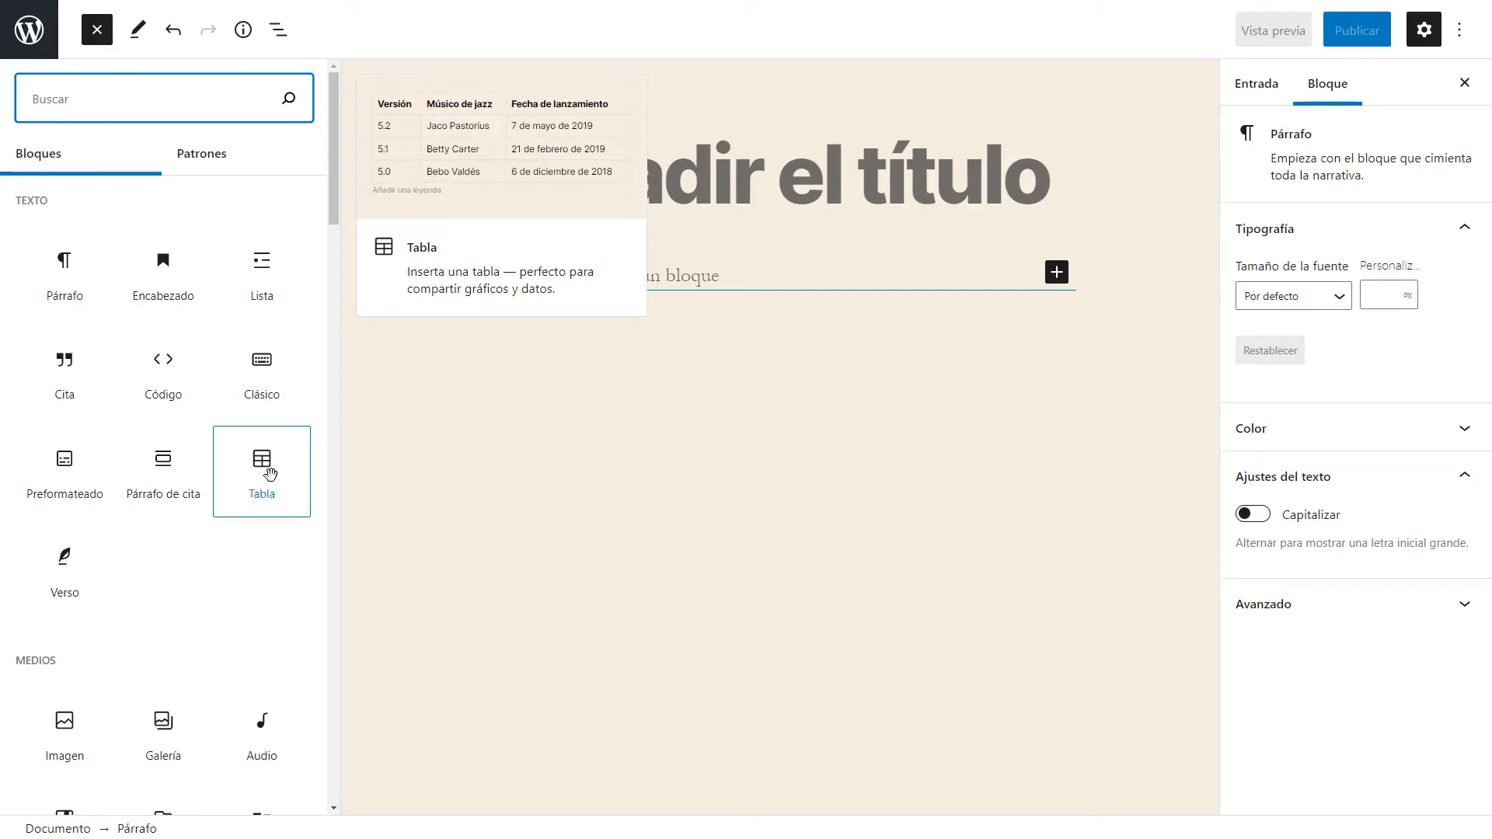
Insert a Table block and create it with 2 columns and 2 rows.
{"action": "left_click", "coordinate": [262, 470]}
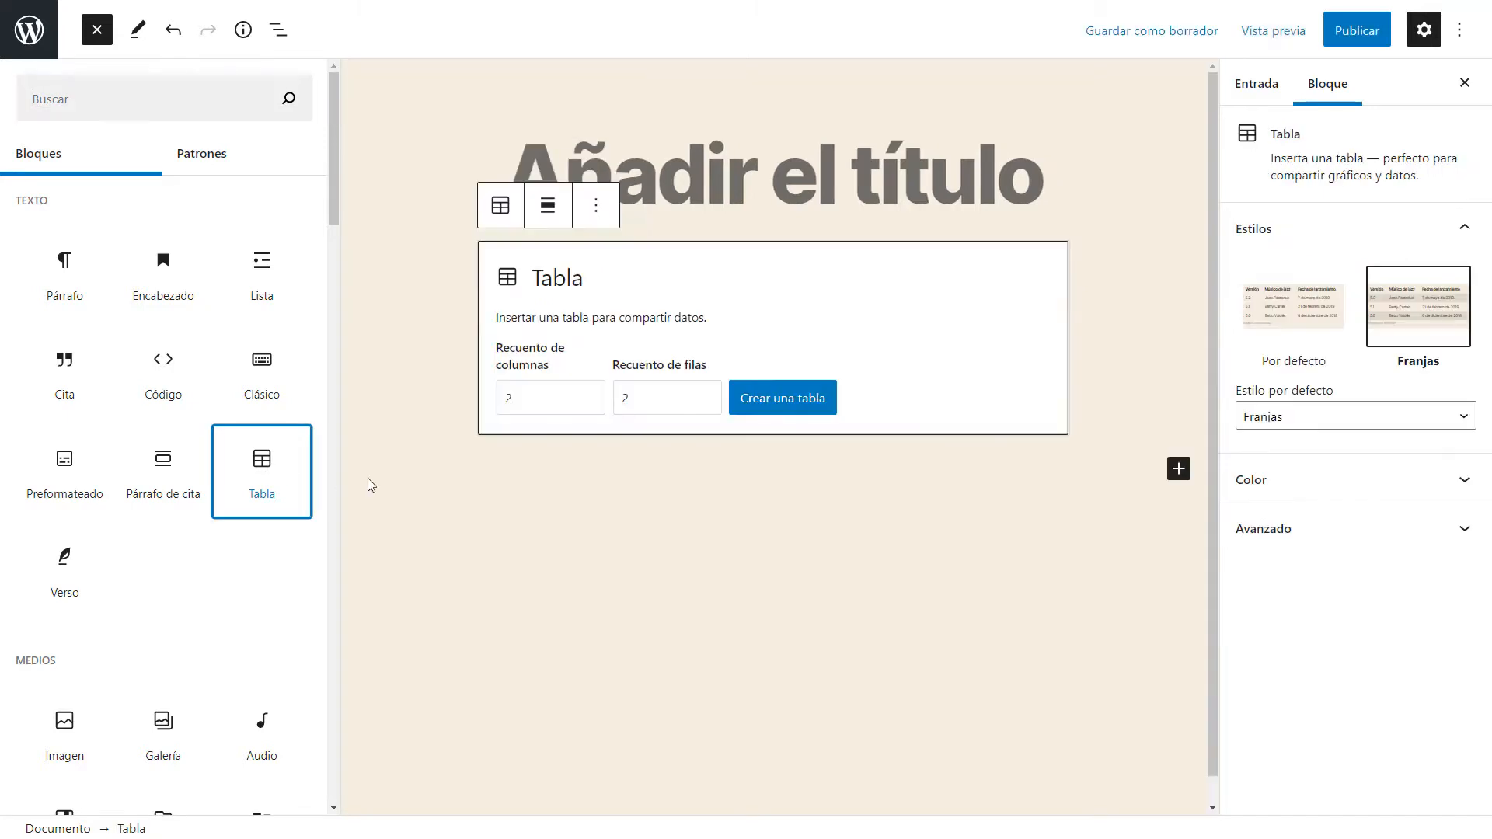
{"action": "left_click", "coordinate": [839, 278]}
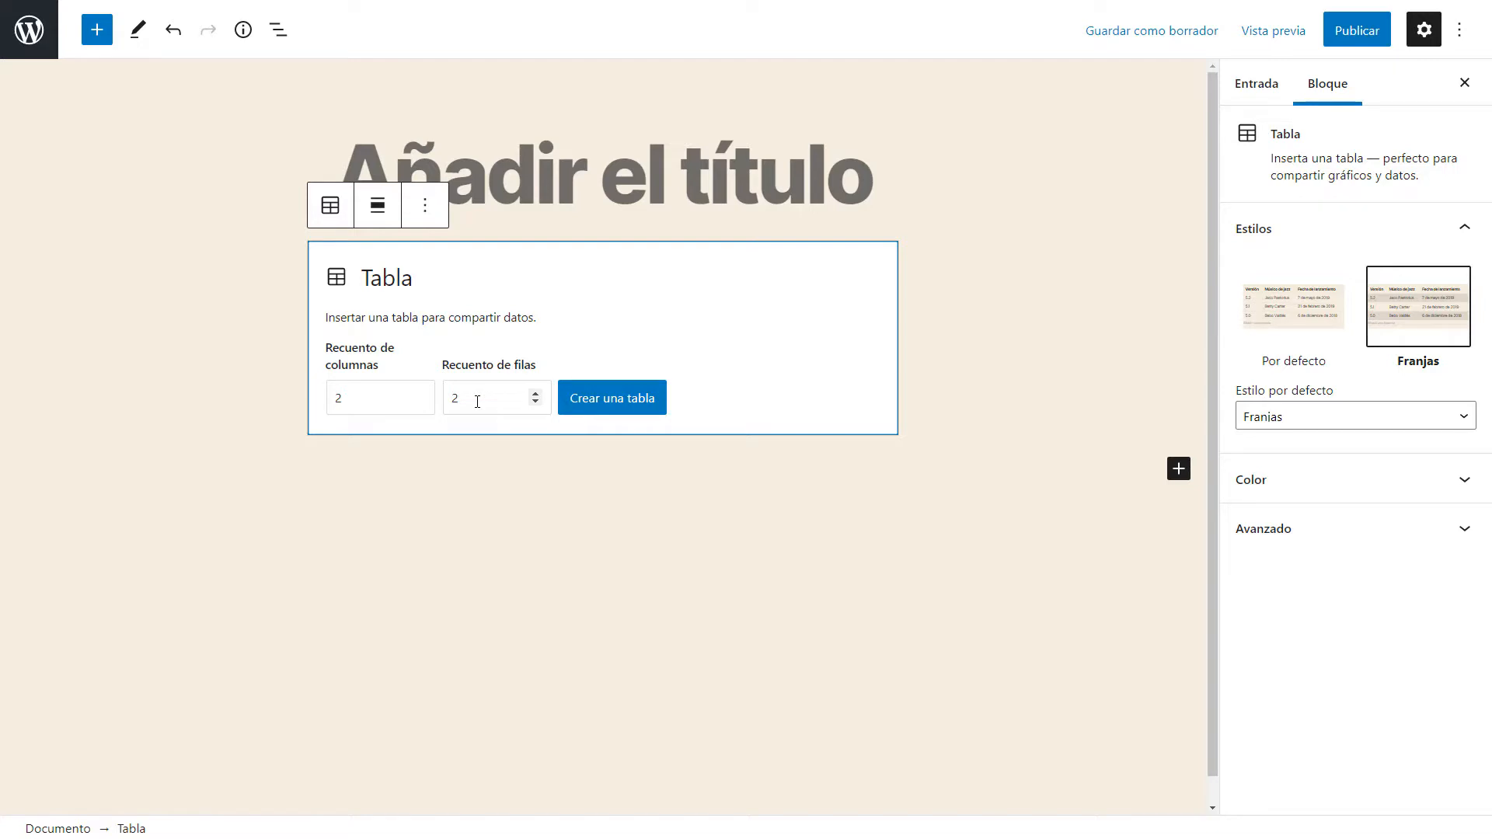
{"action": "left_click", "coordinate": [612, 399]}
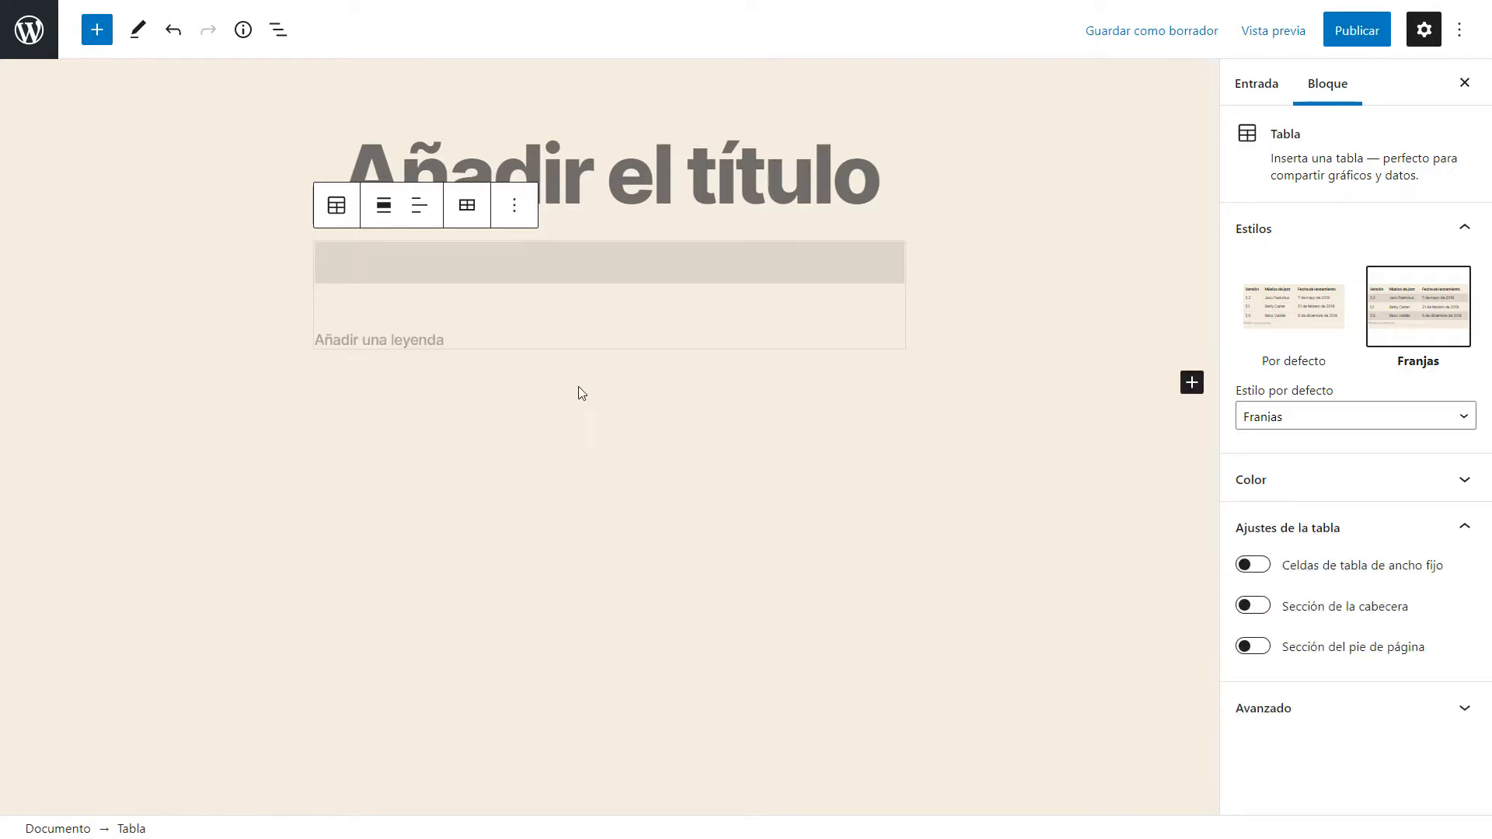
Apply the Por defecto style to the table.
{"action": "key", "text": "ctrl+plus"}
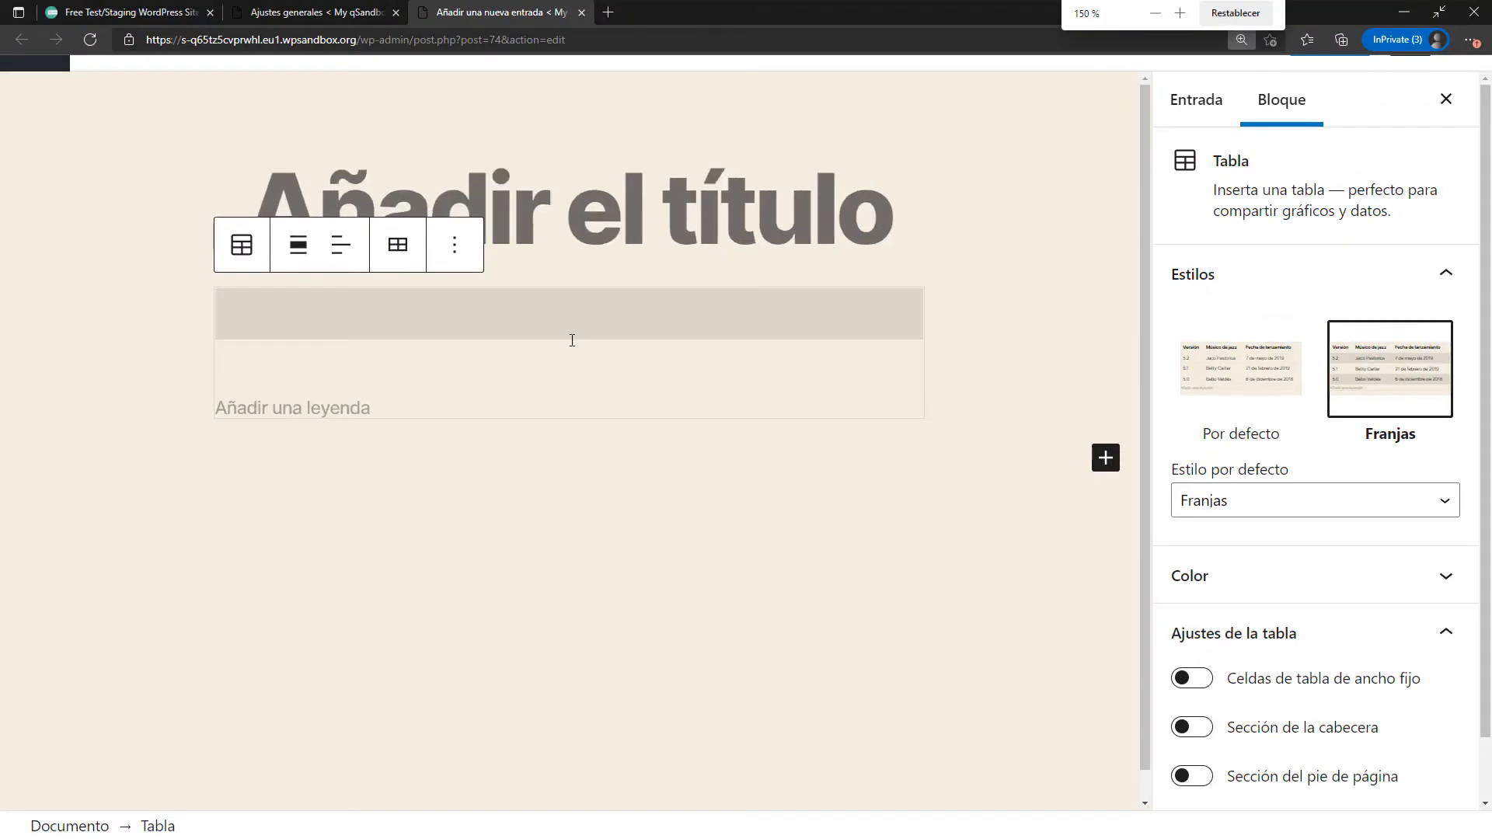
{"action": "left_click", "coordinate": [449, 333]}
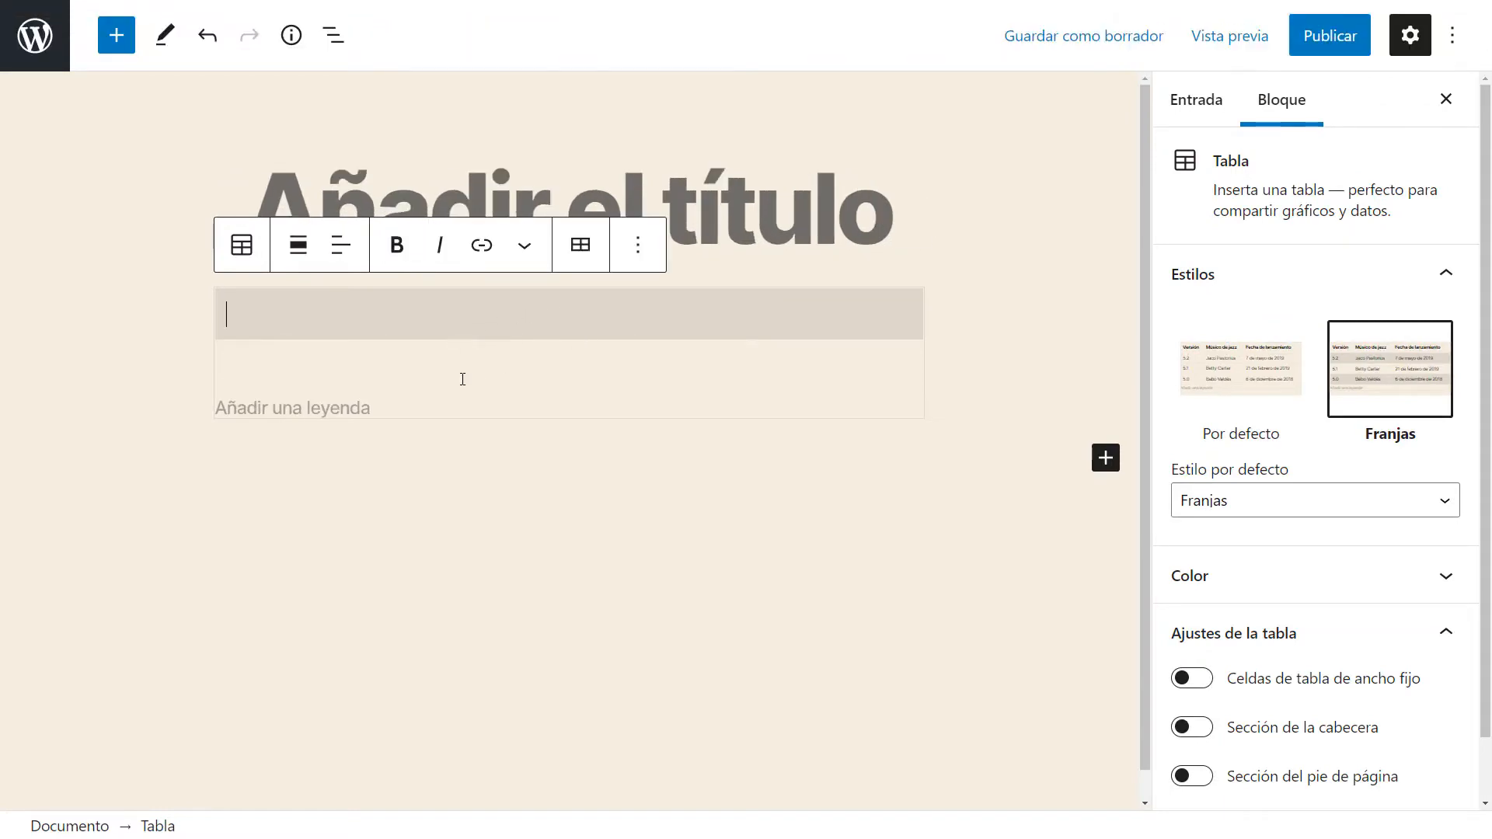
{"action": "left_click", "coordinate": [538, 330]}
{"action": "left_click", "coordinate": [1248, 382]}
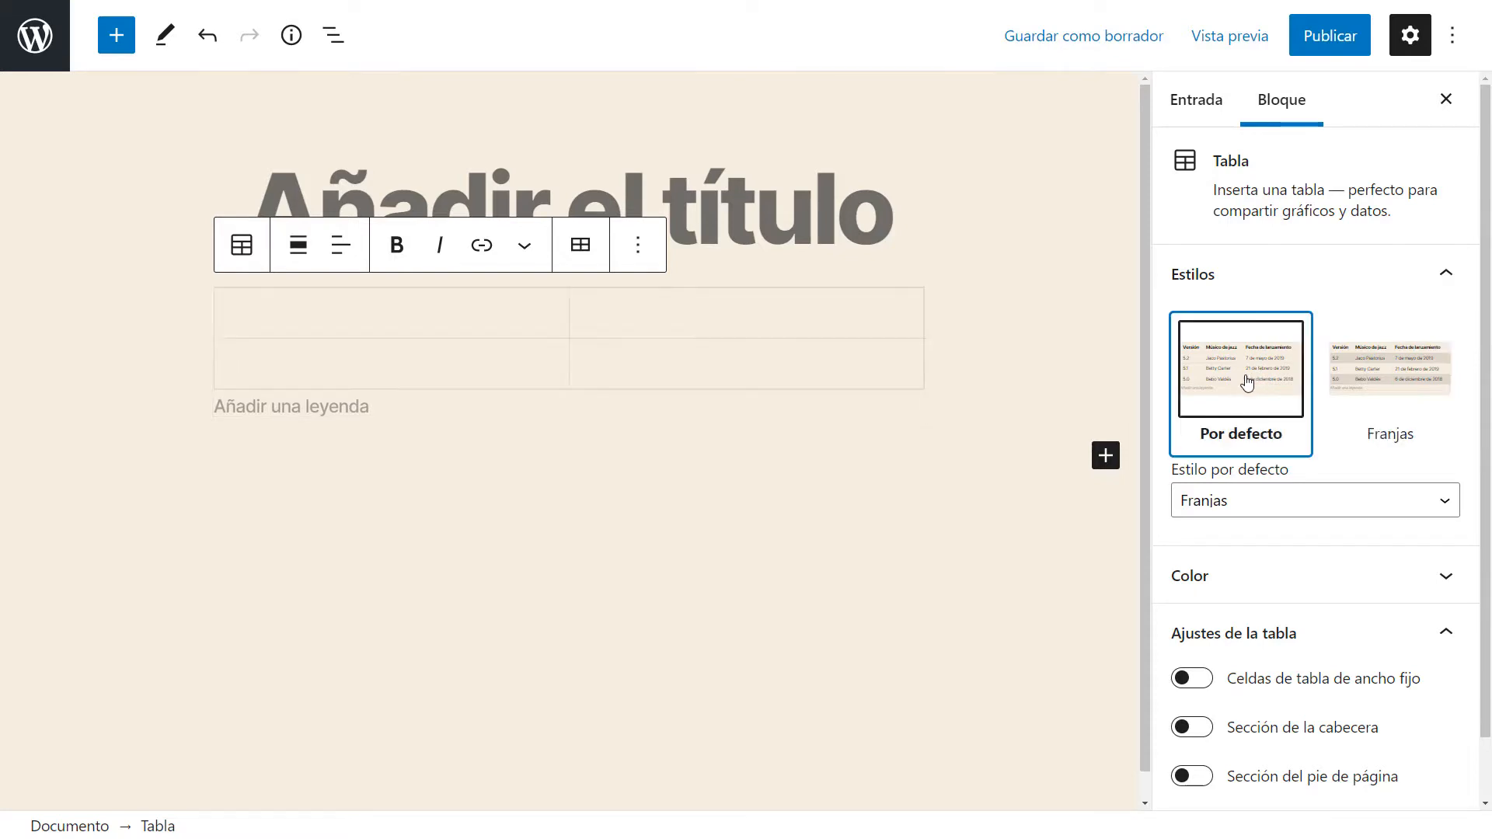
{"action": "left_click", "coordinate": [373, 326]}
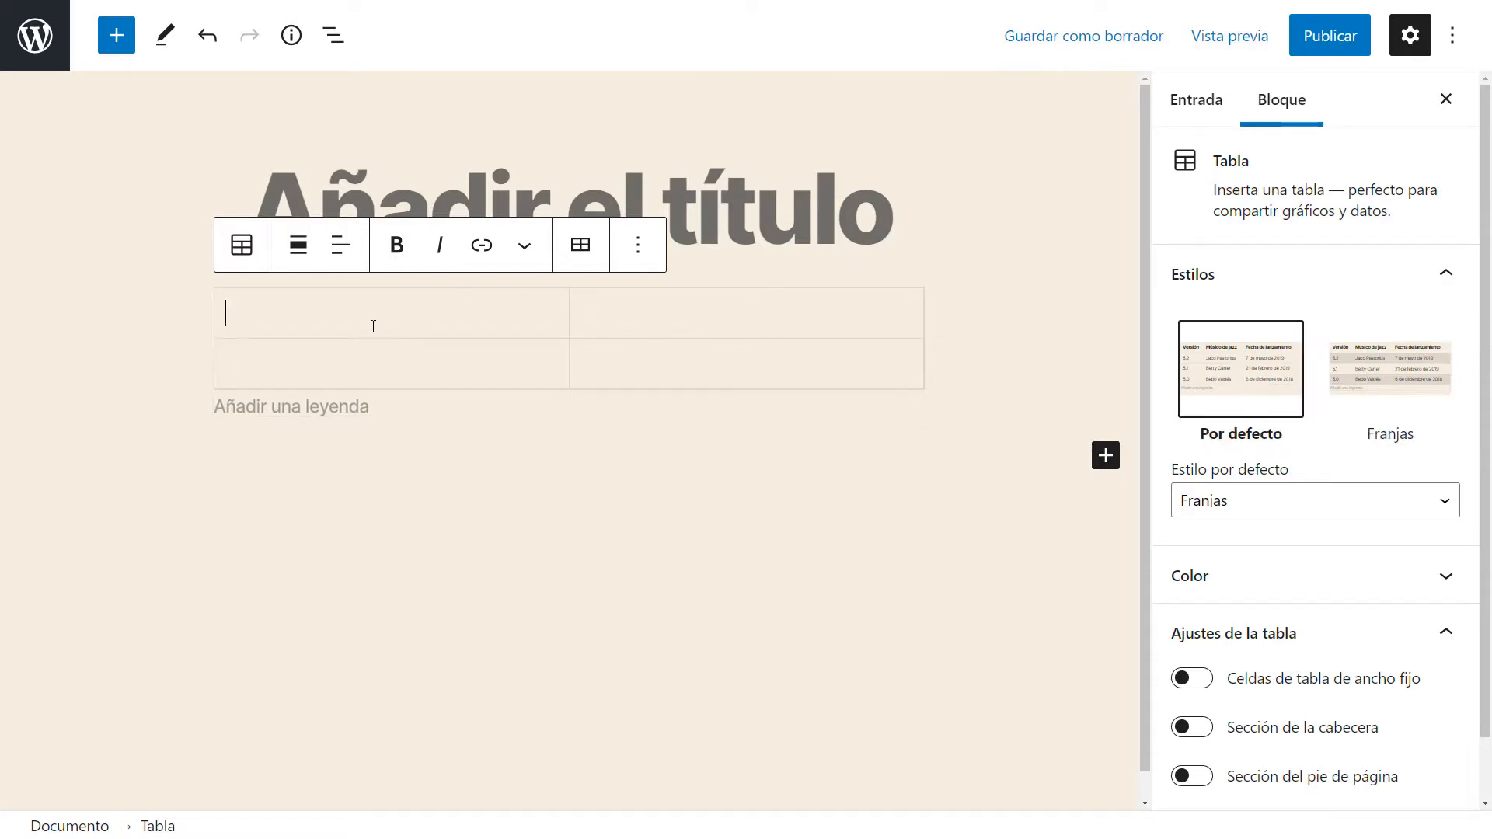
{"action": "left_click", "coordinate": [639, 322]}
{"action": "left_click", "coordinate": [485, 364]}
{"action": "left_click", "coordinate": [500, 329]}
{"action": "left_click", "coordinate": [648, 320]}
{"action": "left_click", "coordinate": [513, 359]}
{"action": "left_click", "coordinate": [508, 329]}
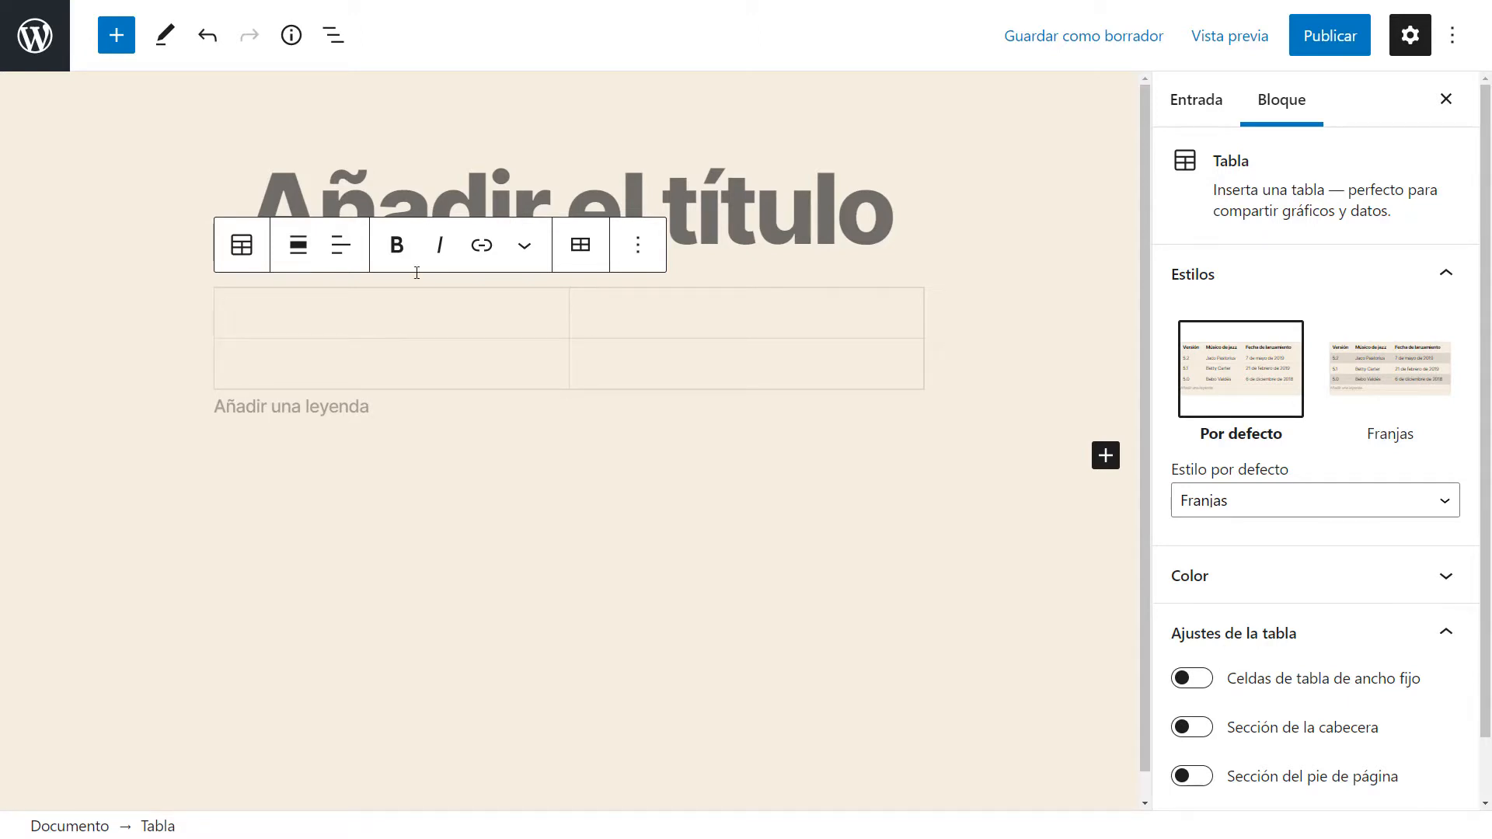
Fill the four table cells with 1, 2, 3 and 4.
{"action": "left_click", "coordinate": [583, 247]}
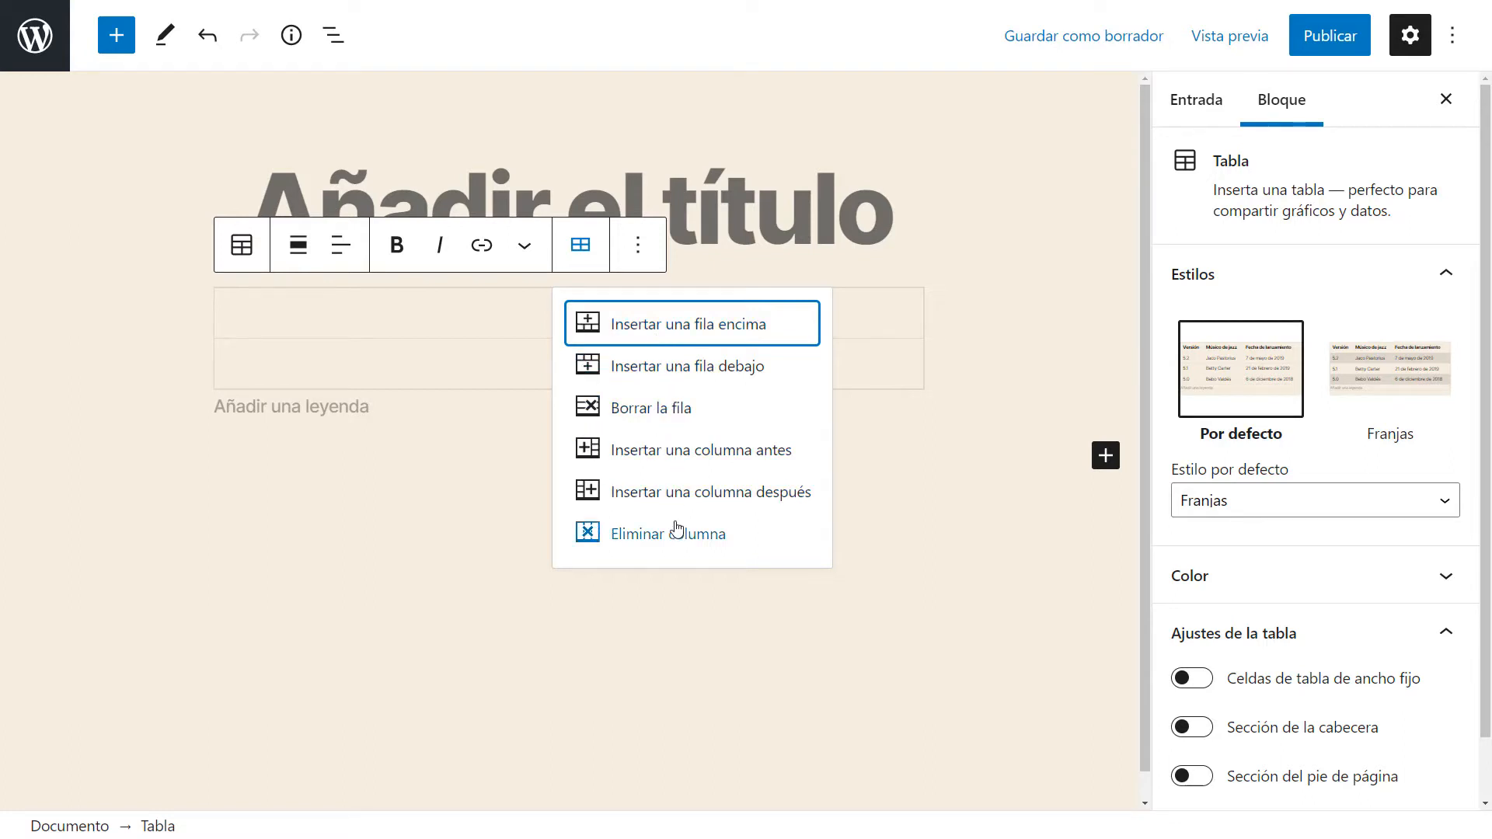
{"action": "left_click", "coordinate": [463, 319]}
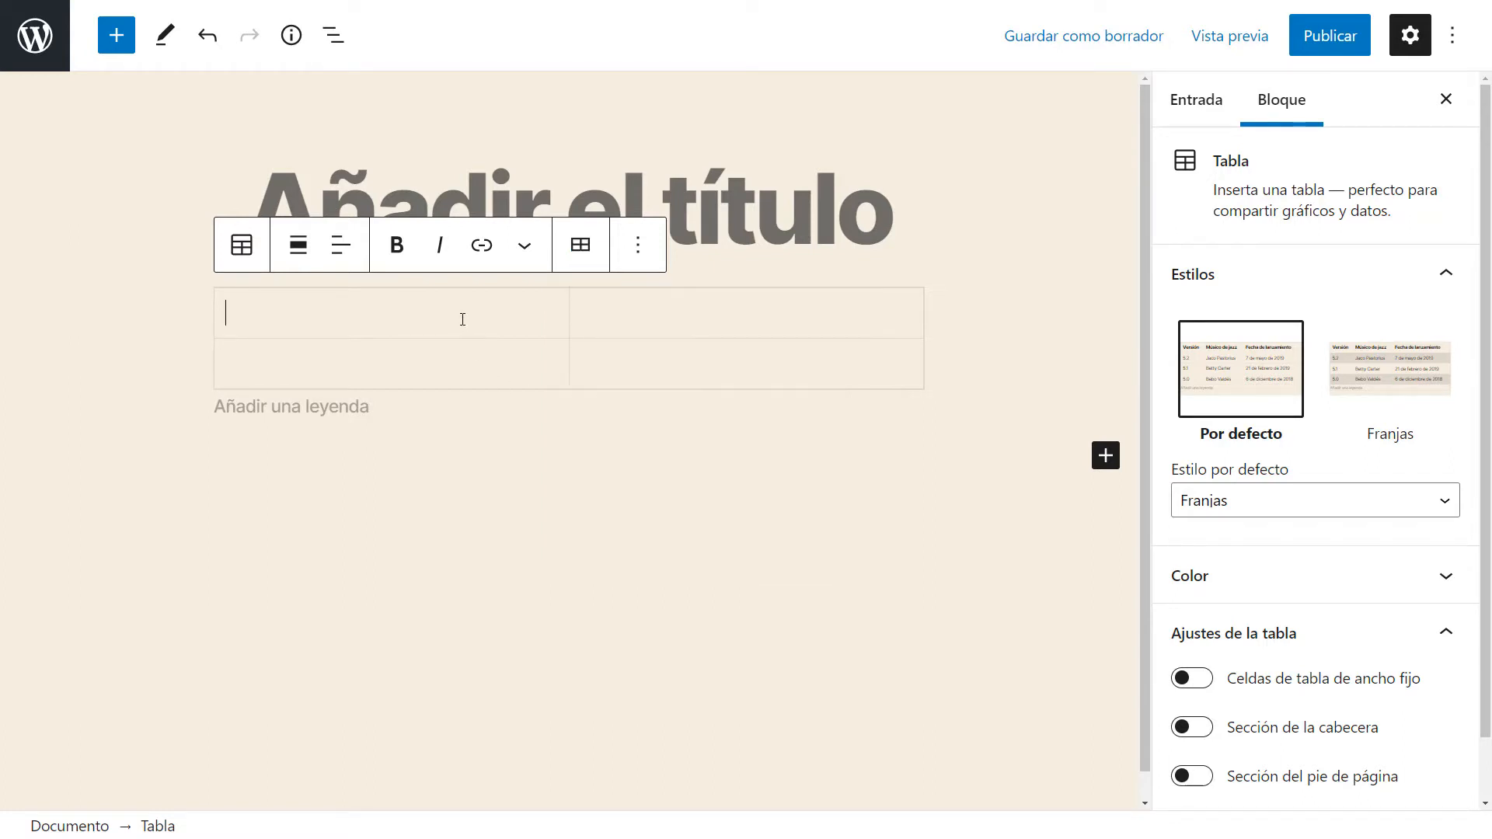
{"action": "type", "text": "1"}
{"action": "left_click", "coordinate": [404, 371]}
{"action": "type", "text": "2"}
{"action": "left_click", "coordinate": [710, 320]}
{"action": "type", "text": "3"}
{"action": "left_click", "coordinate": [710, 370]}
{"action": "type", "text": "4"}
Insert an empty row above the first table row.
{"action": "left_click", "coordinate": [464, 324]}
{"action": "left_click", "coordinate": [638, 247]}
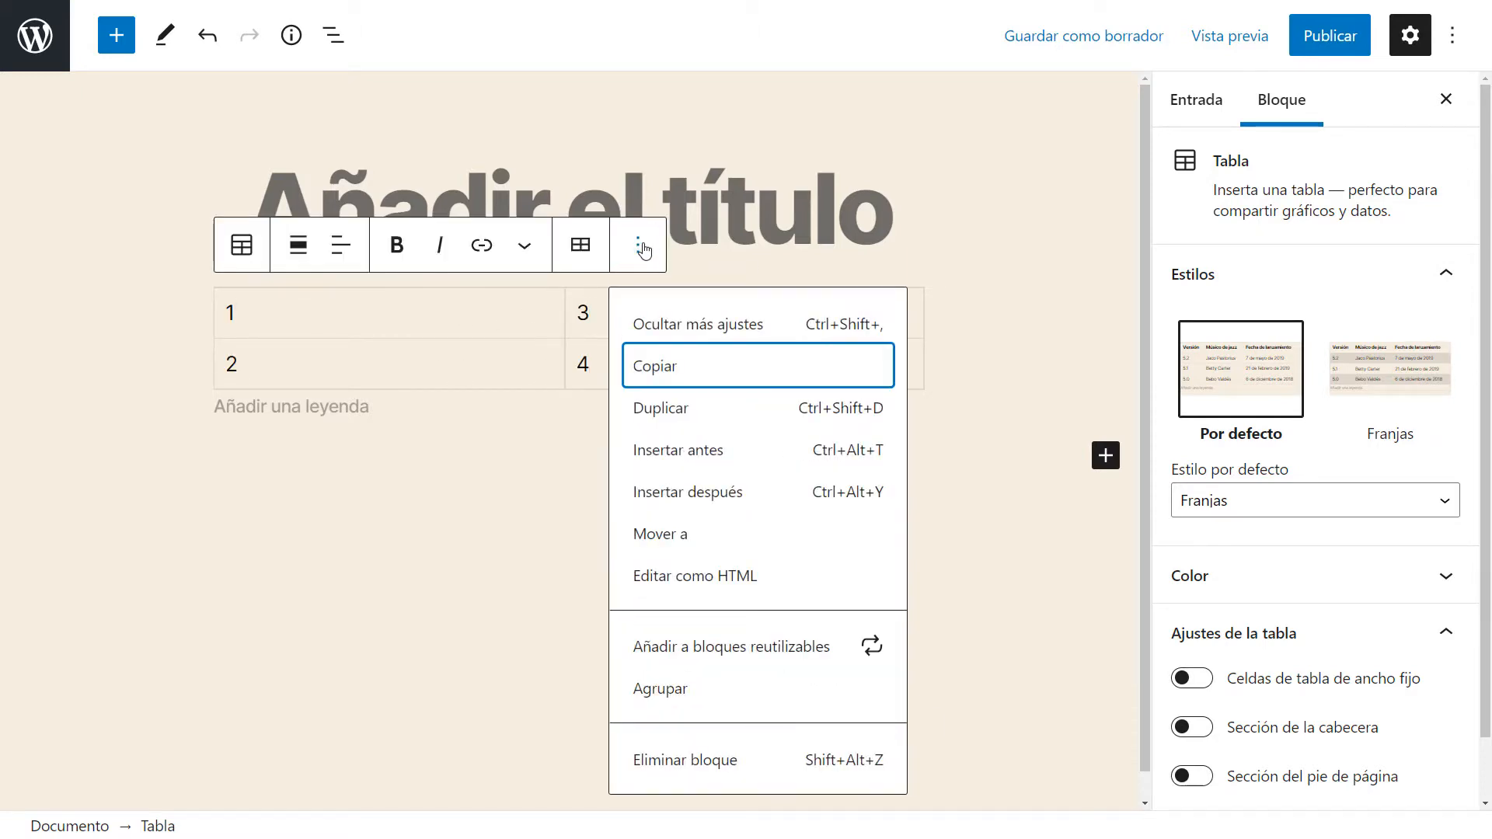
{"action": "left_click", "coordinate": [638, 247]}
{"action": "left_click", "coordinate": [580, 247]}
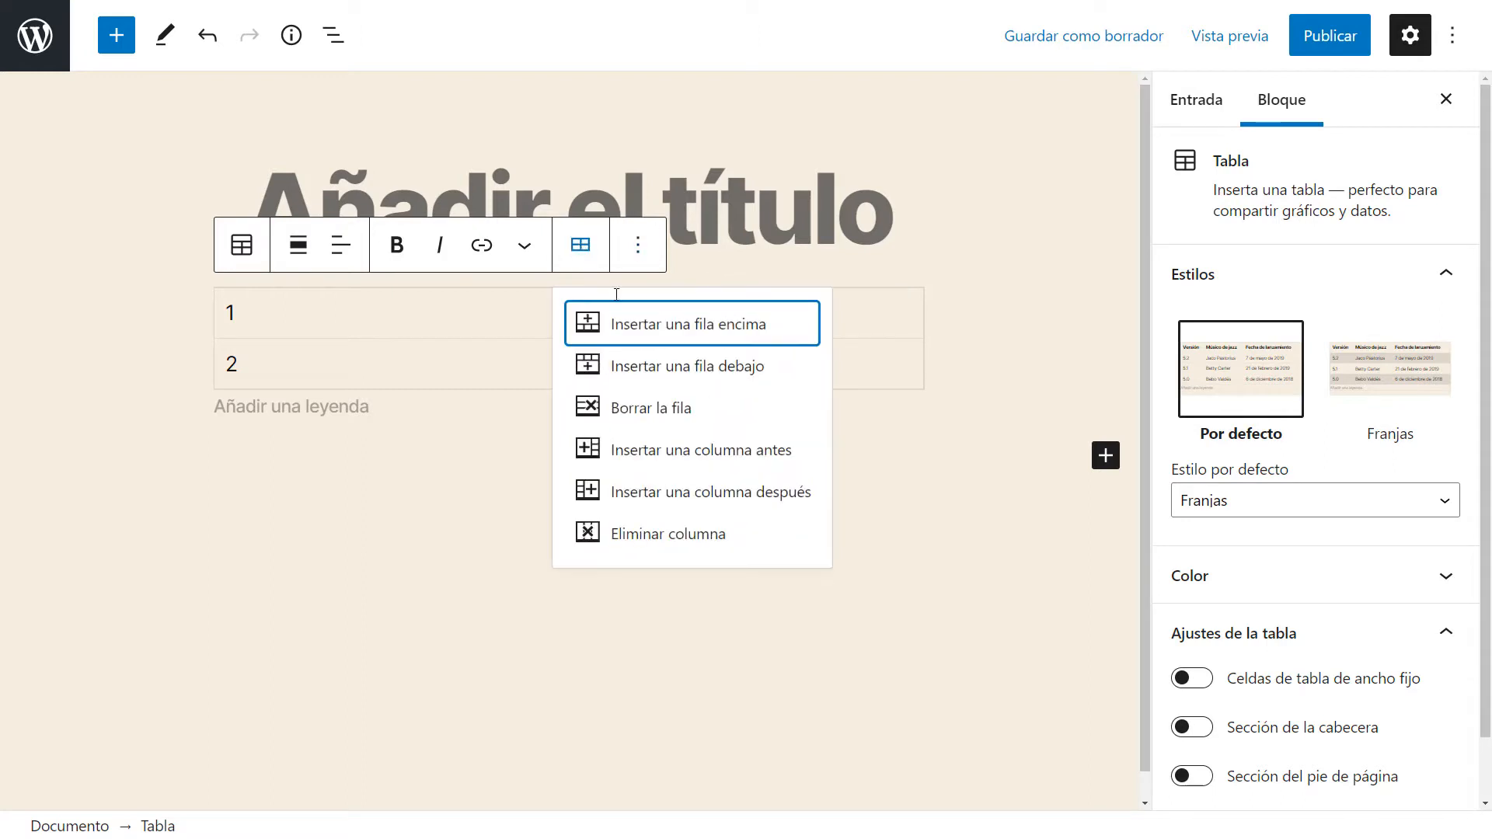
{"action": "left_click", "coordinate": [692, 325]}
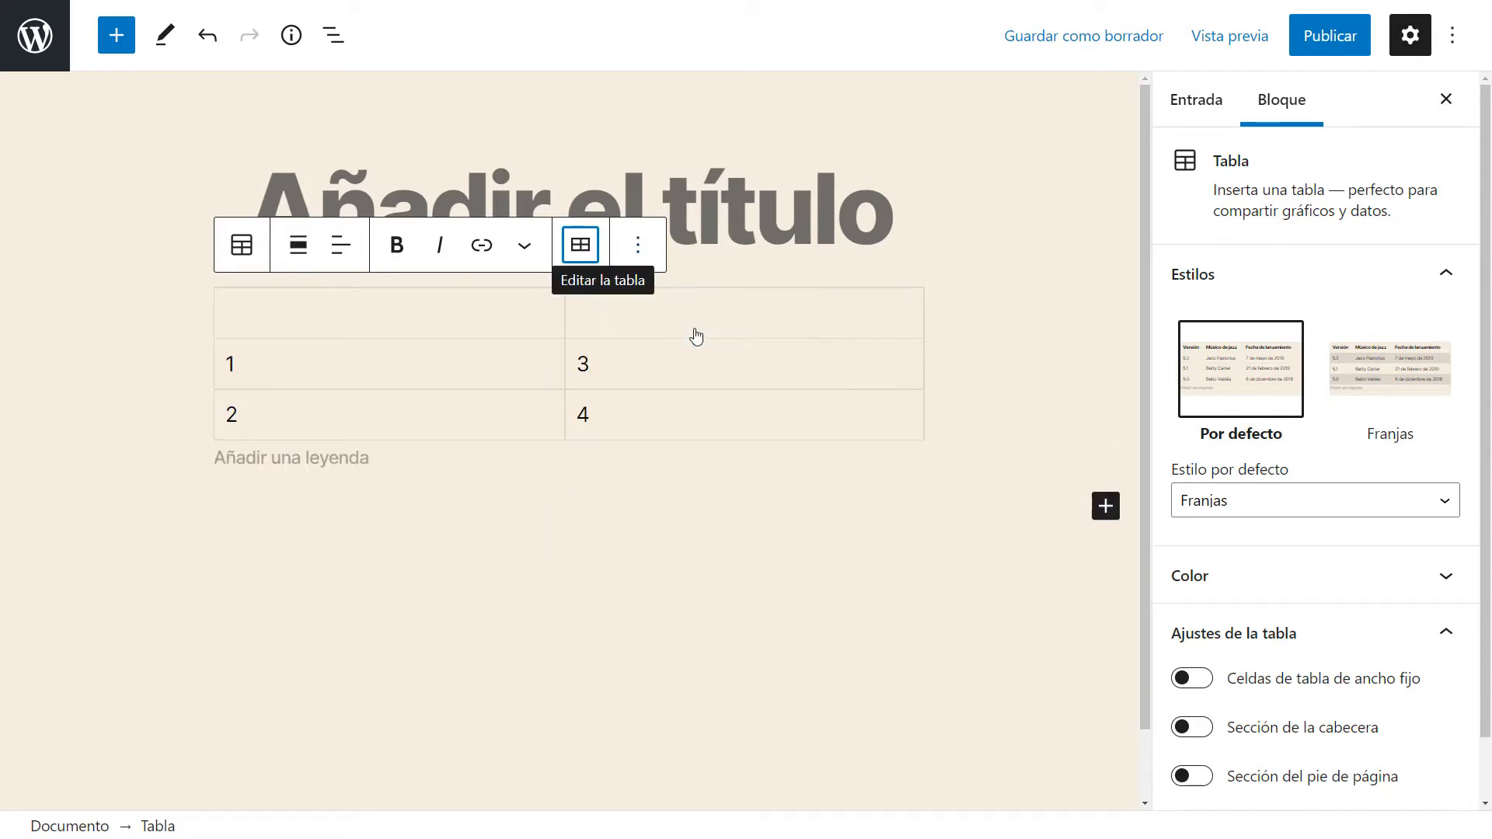
Insert an empty row below the row containing 1 and 3.
{"action": "left_click", "coordinate": [322, 309]}
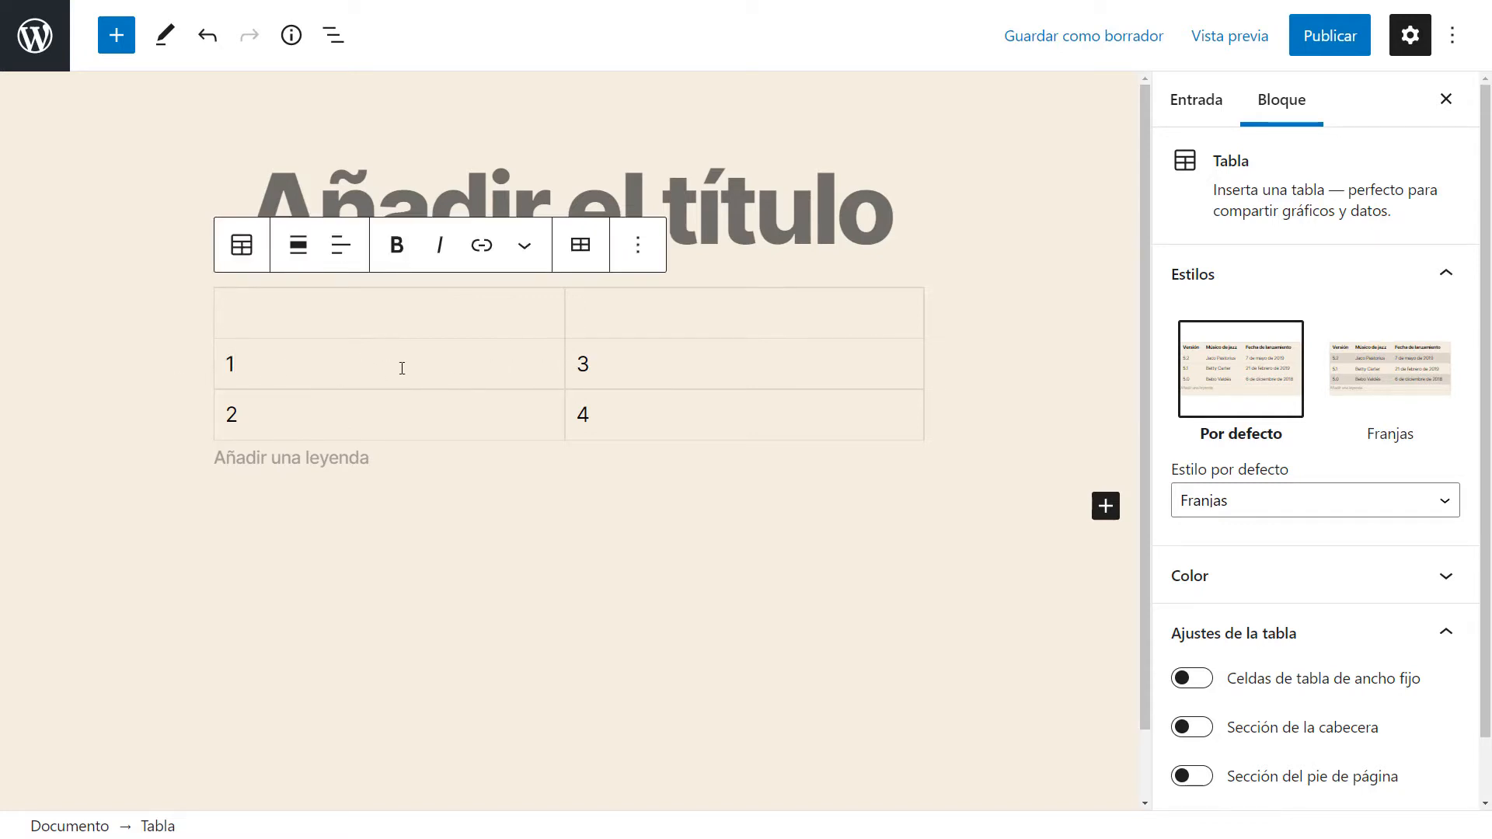
{"action": "left_click", "coordinate": [582, 247]}
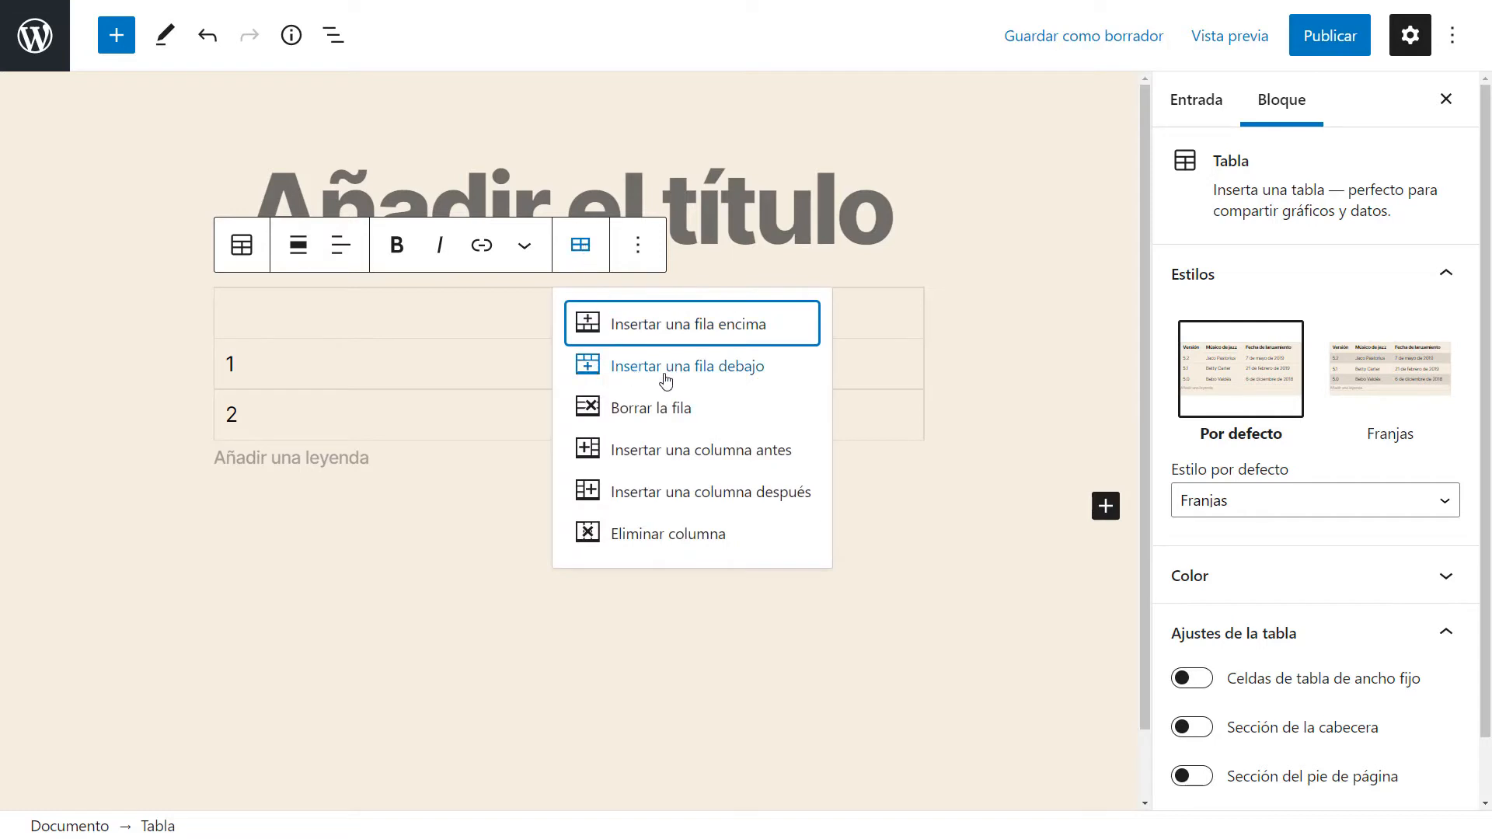
{"action": "left_click", "coordinate": [698, 367]}
Delete the table row containing 1 and 3.
{"action": "left_click", "coordinate": [340, 376]}
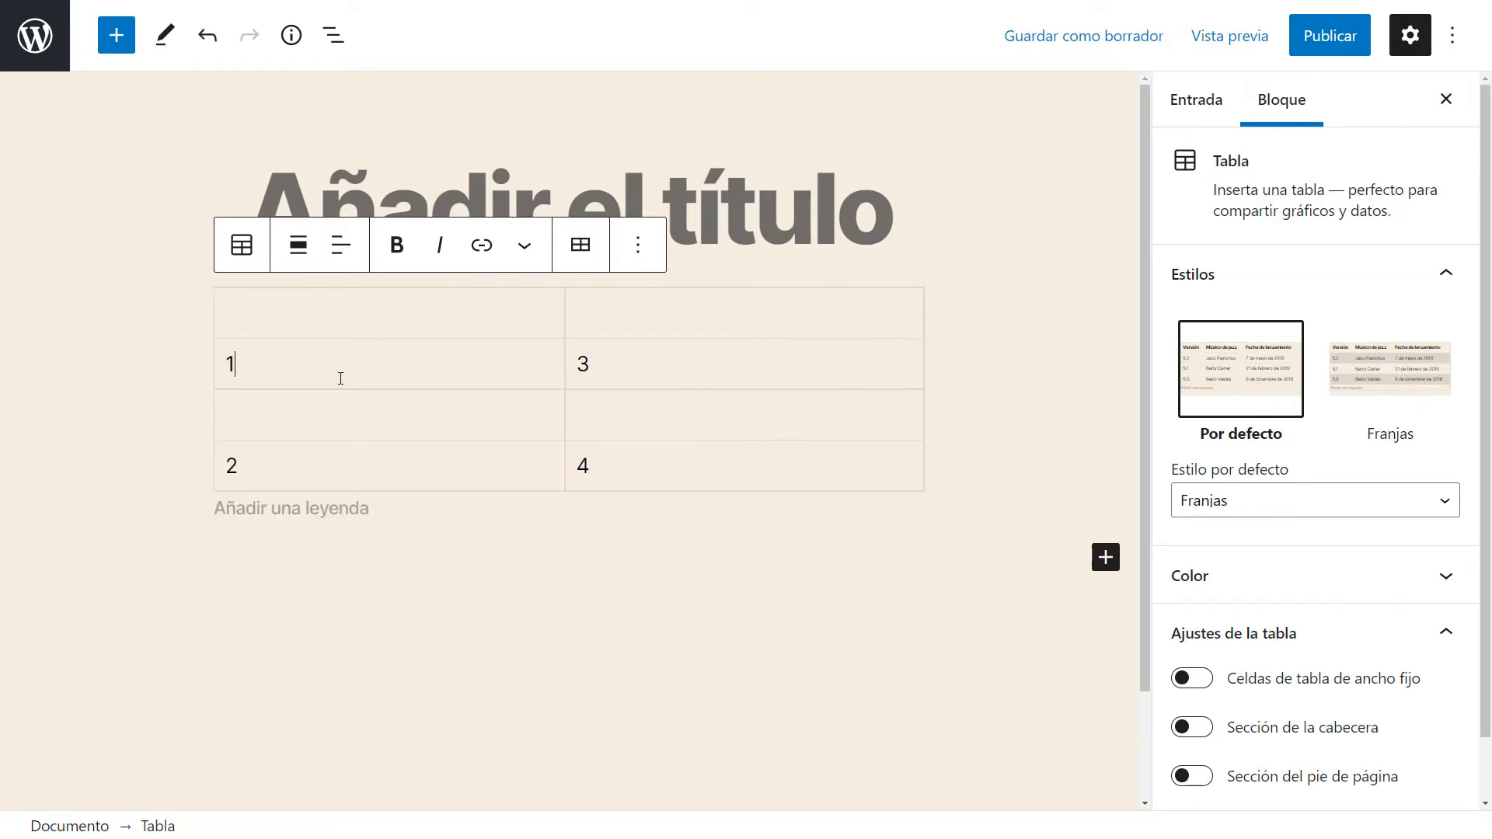
{"action": "left_click", "coordinate": [410, 413]}
{"action": "left_click", "coordinate": [325, 373]}
{"action": "left_click", "coordinate": [589, 257]}
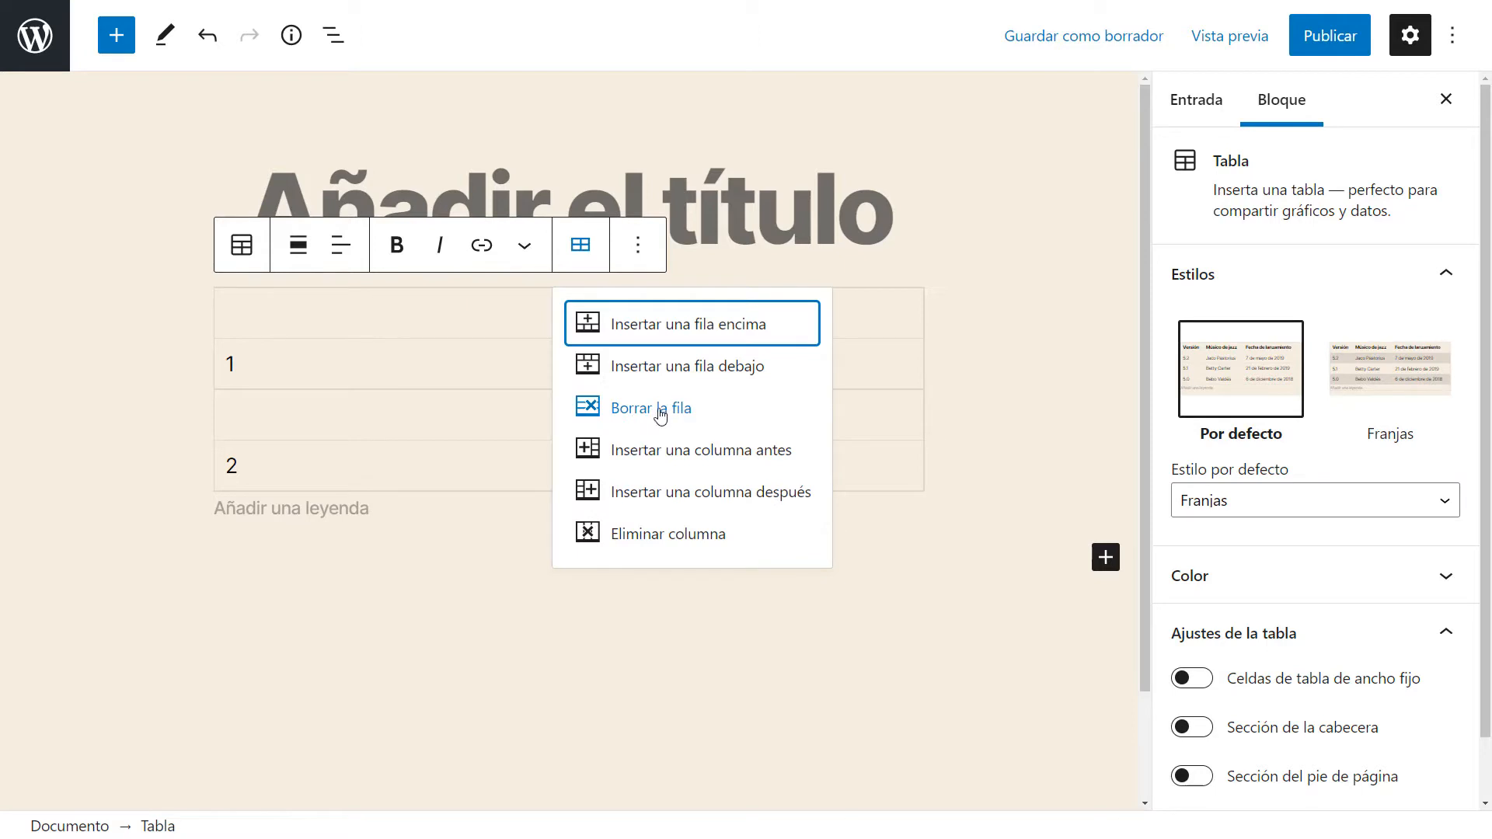
{"action": "left_click", "coordinate": [355, 366]}
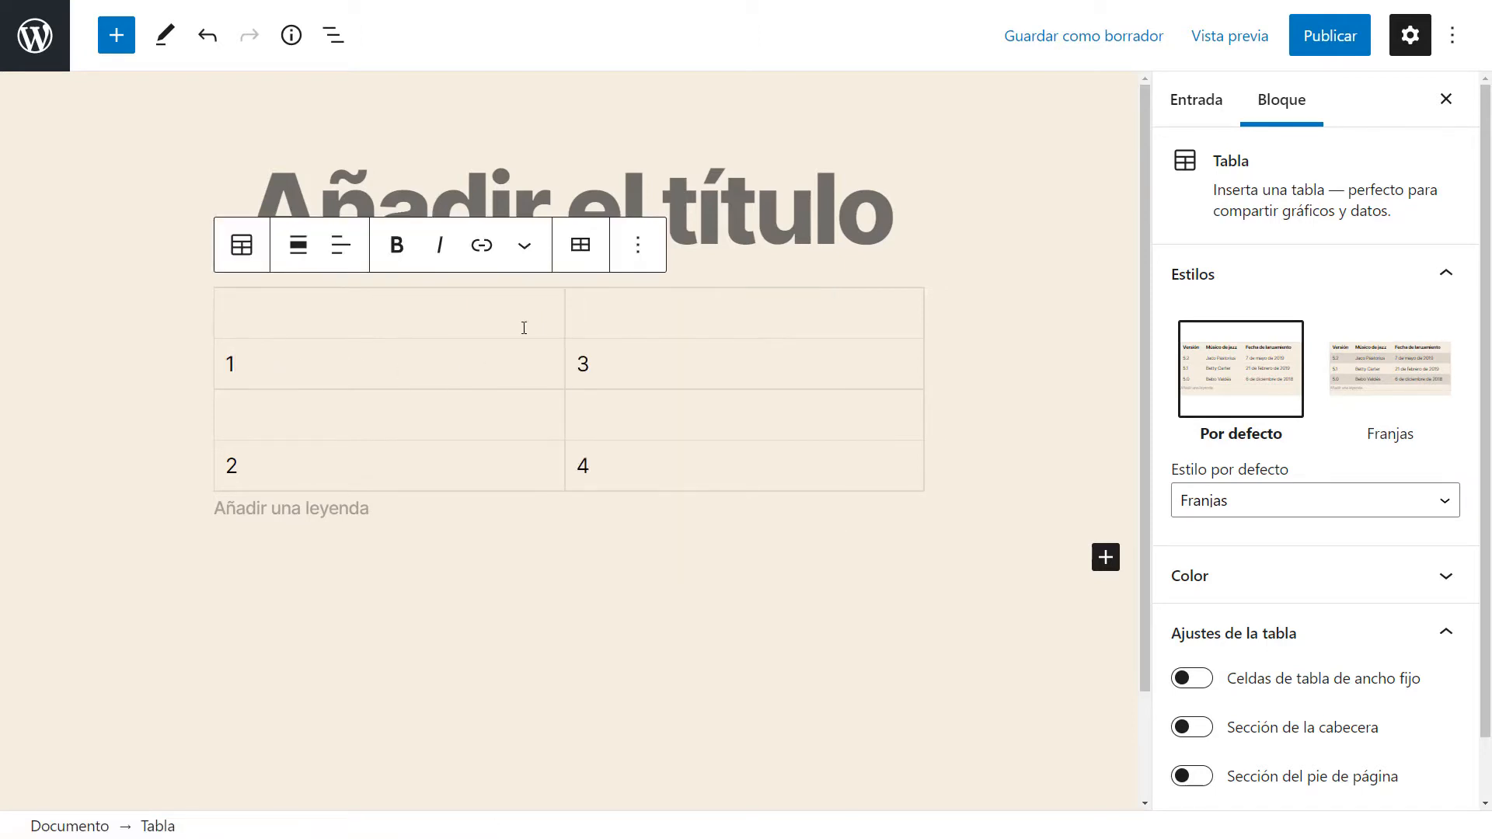
{"action": "left_click", "coordinate": [579, 245]}
{"action": "left_click", "coordinate": [663, 407]}
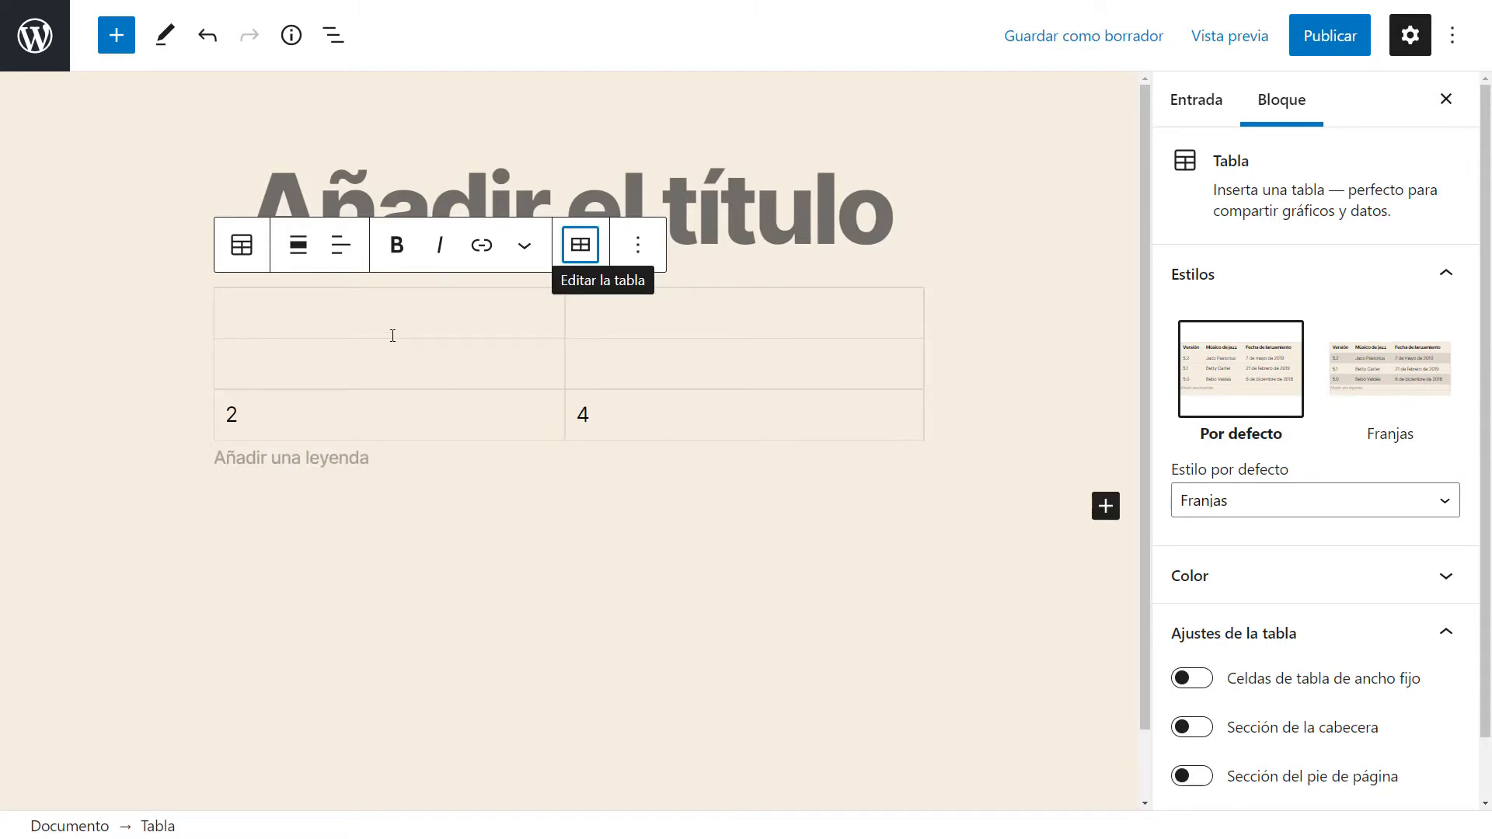
Insert a new column before the column containing 2.
{"action": "left_click", "coordinate": [166, 404]}
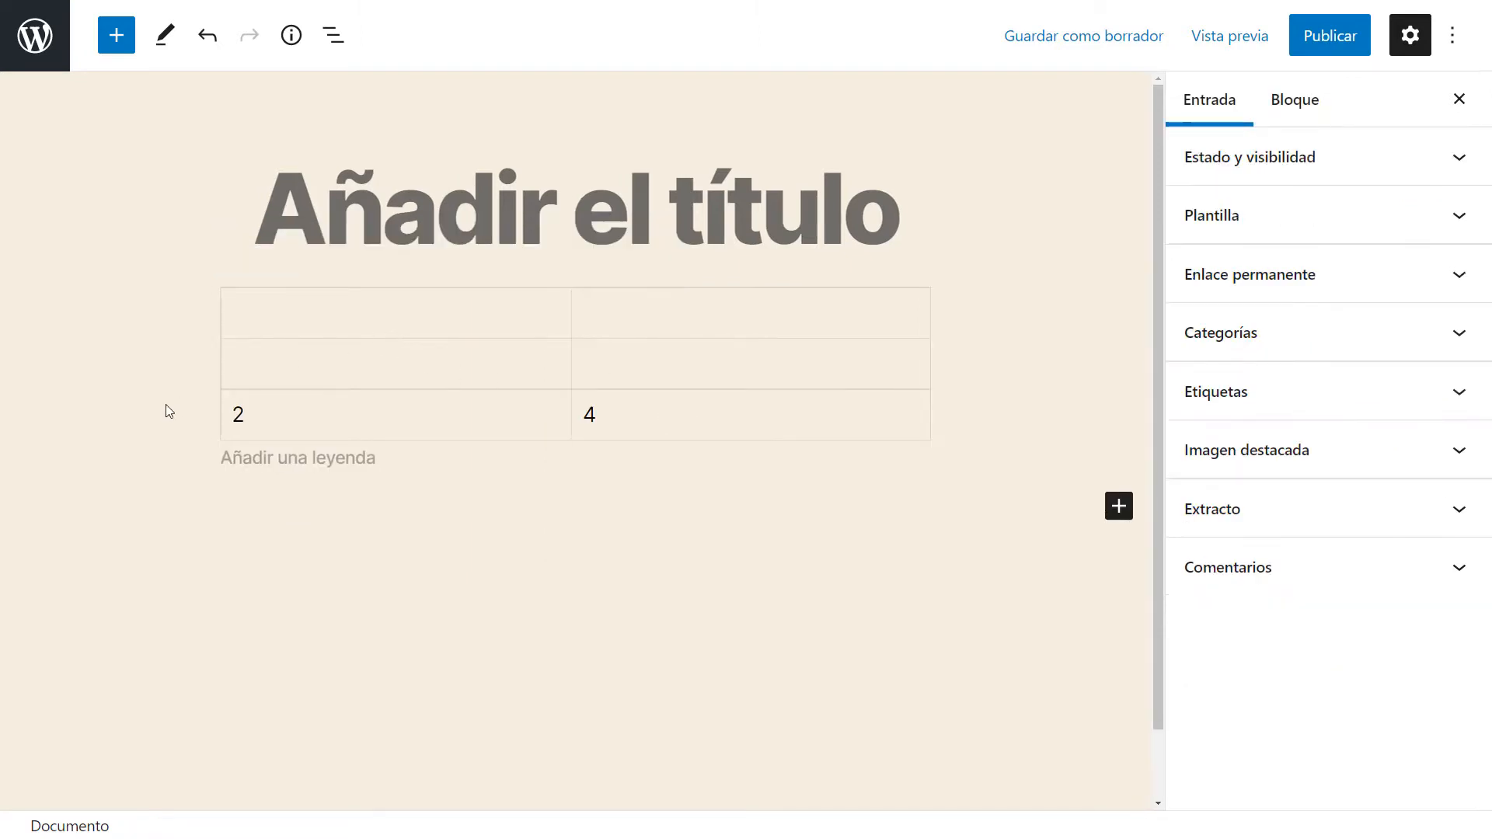
{"action": "left_click", "coordinate": [309, 406]}
{"action": "left_click", "coordinate": [579, 247]}
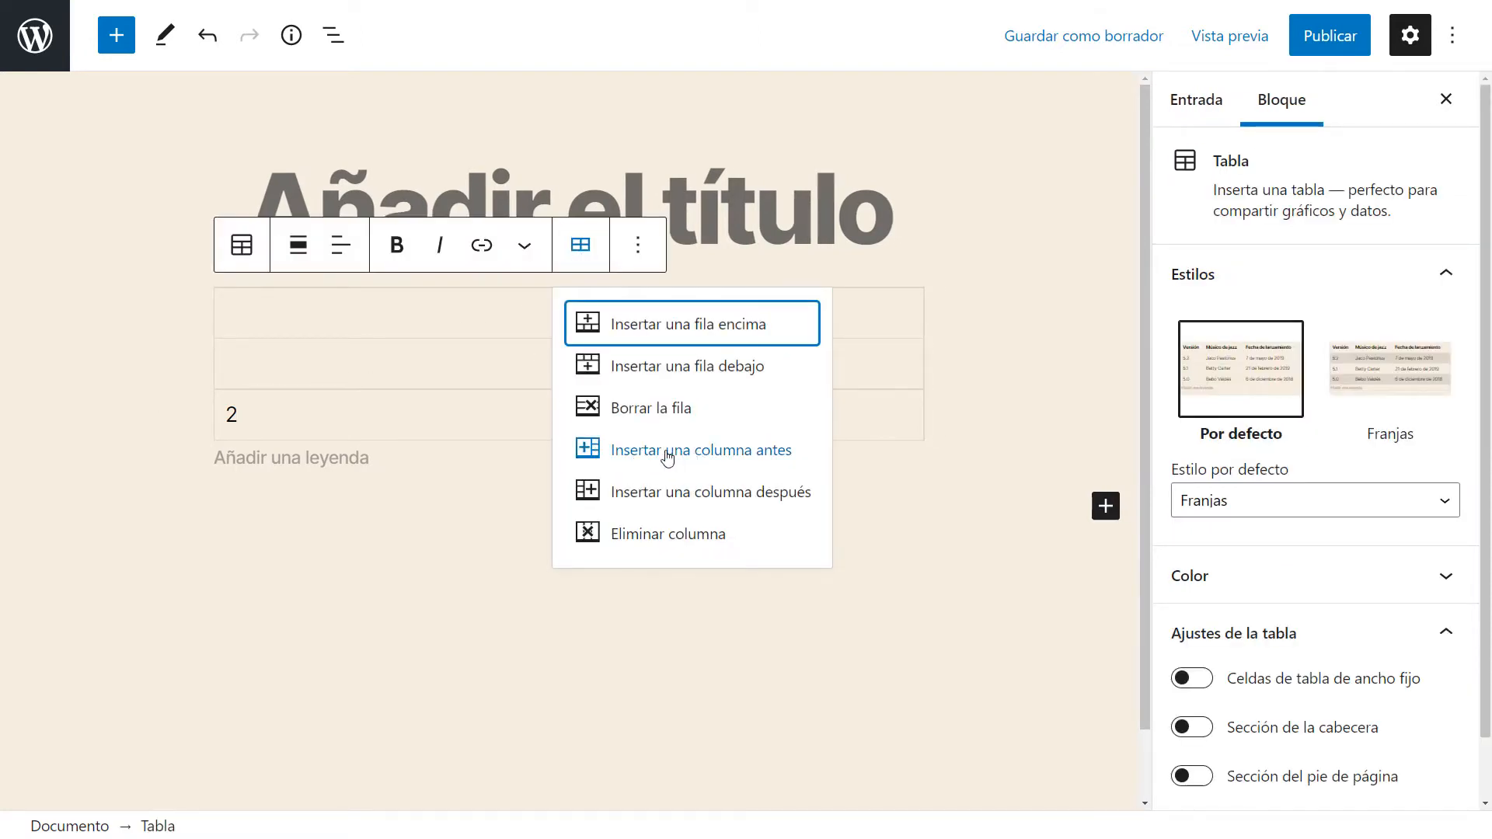
{"action": "left_click", "coordinate": [256, 416]}
{"action": "left_click_drag", "start_coordinate": [256, 417], "coordinate": [217, 422]}
{"action": "left_click", "coordinate": [335, 422]}
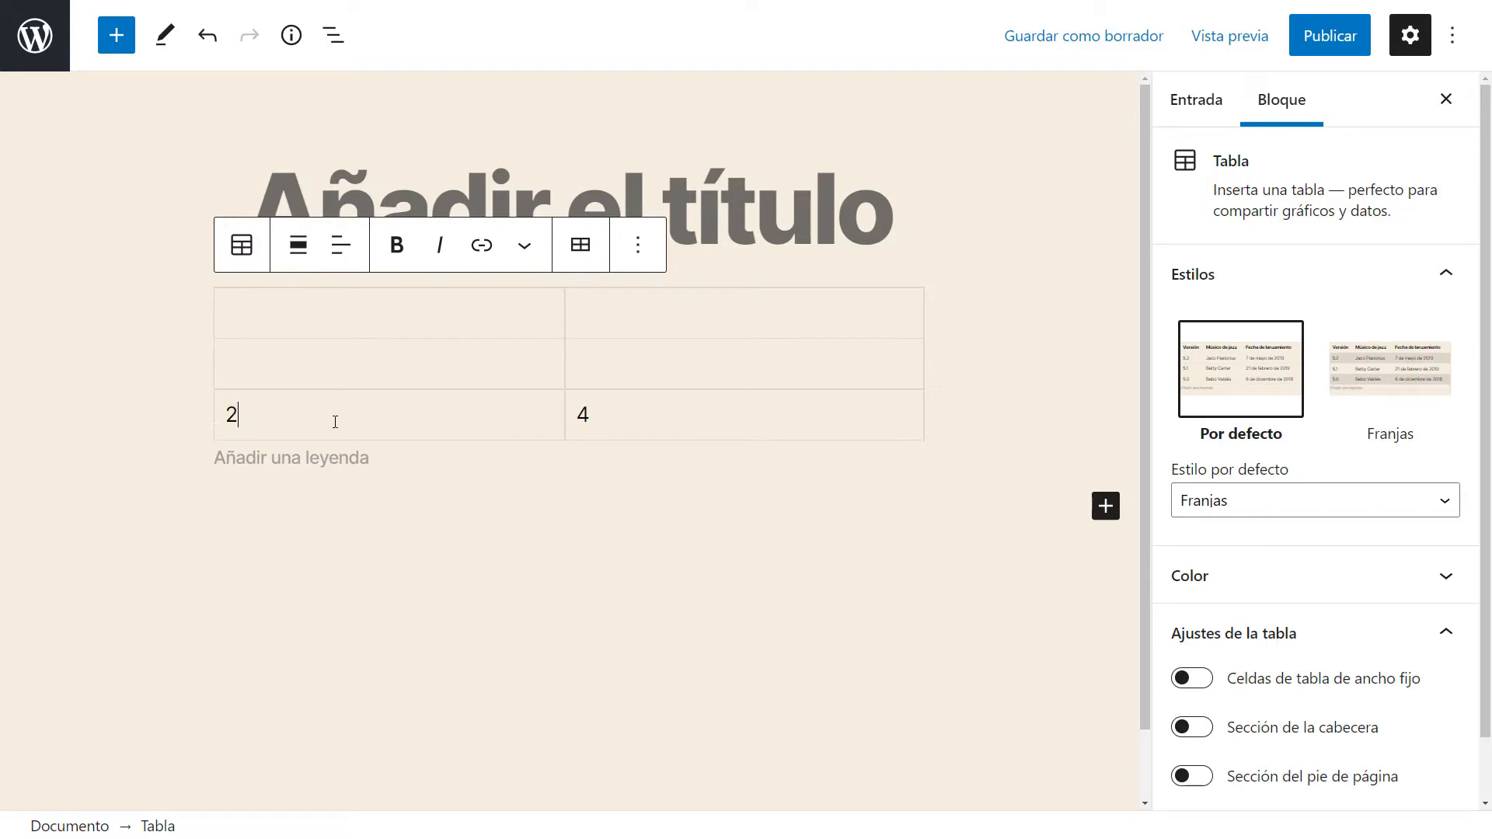
{"action": "left_click", "coordinate": [581, 245]}
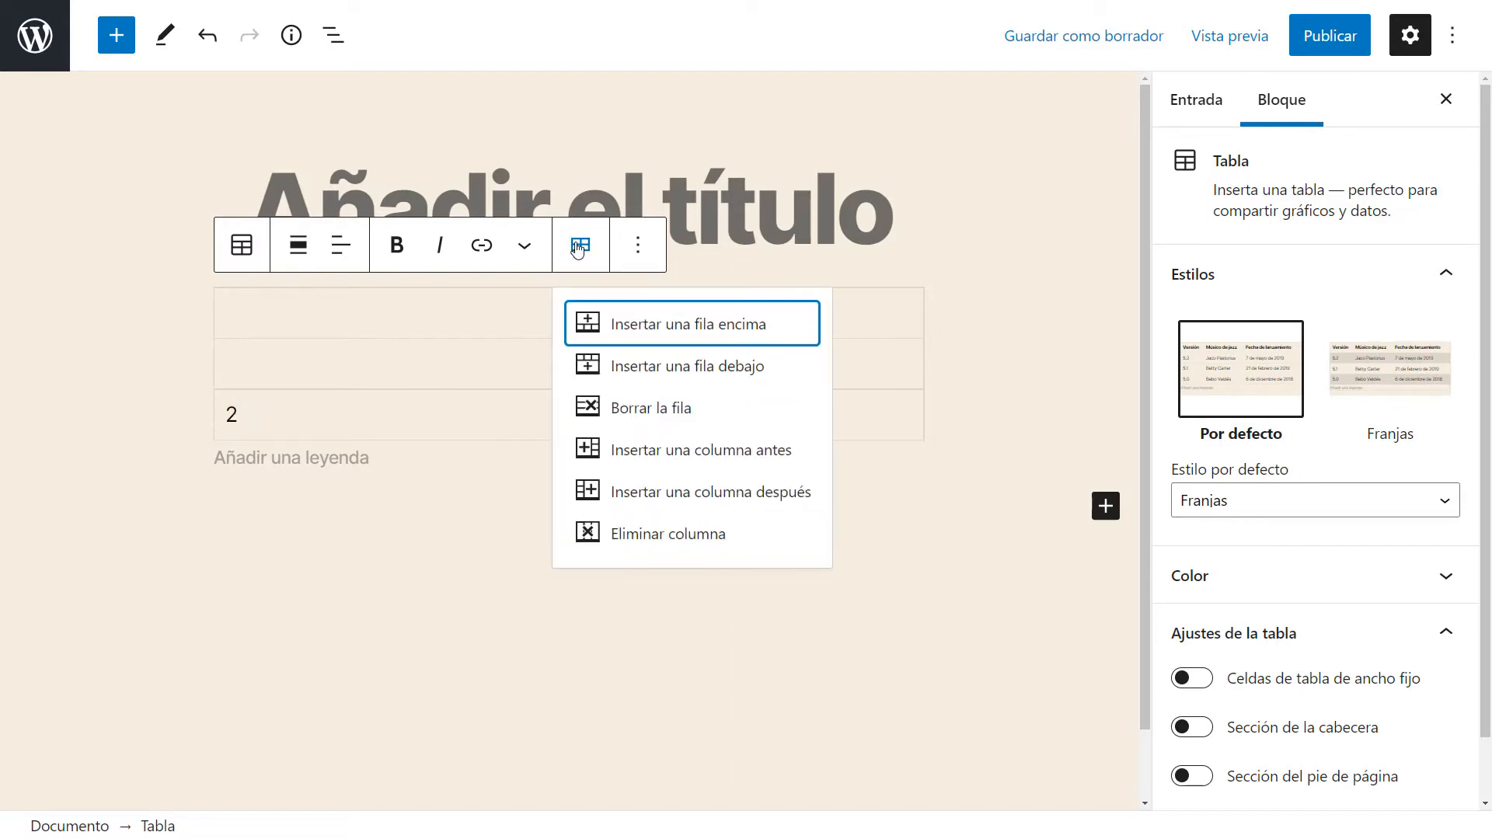
{"action": "left_click", "coordinate": [676, 449]}
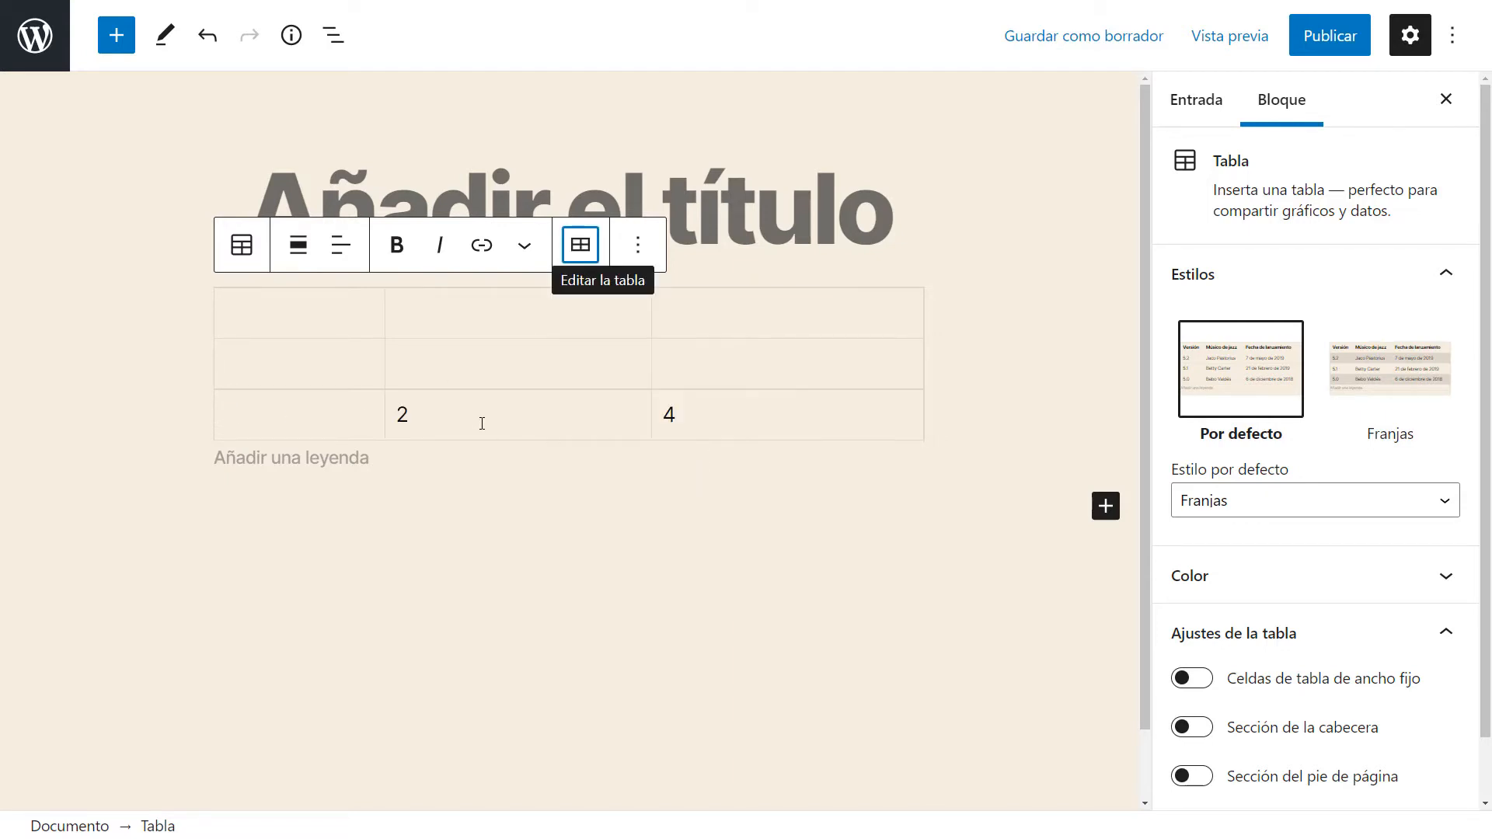
Insert a new column after the first table column.
{"action": "left_click", "coordinate": [290, 306]}
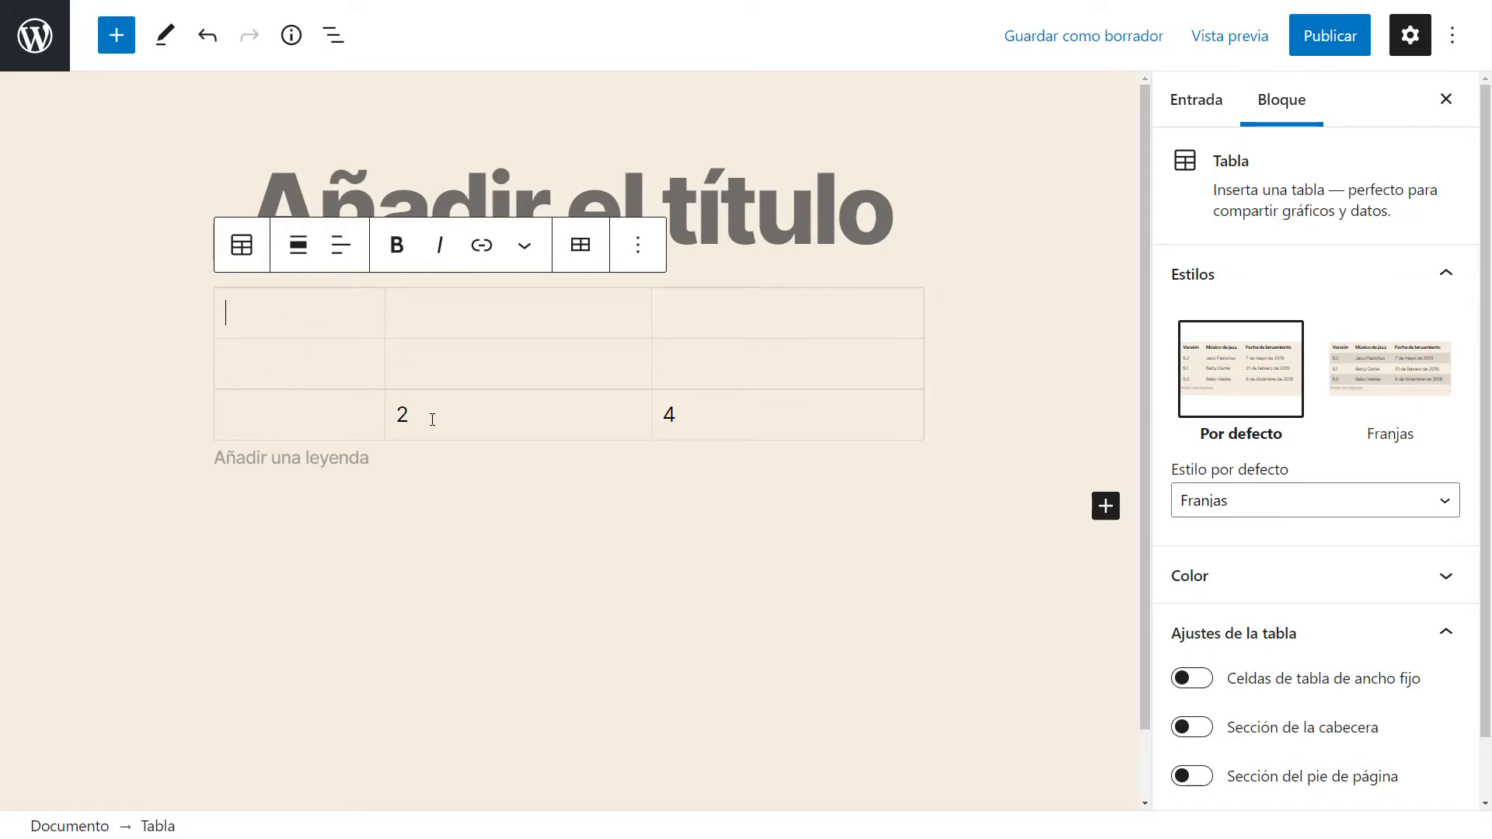
{"action": "left_click", "coordinate": [581, 245]}
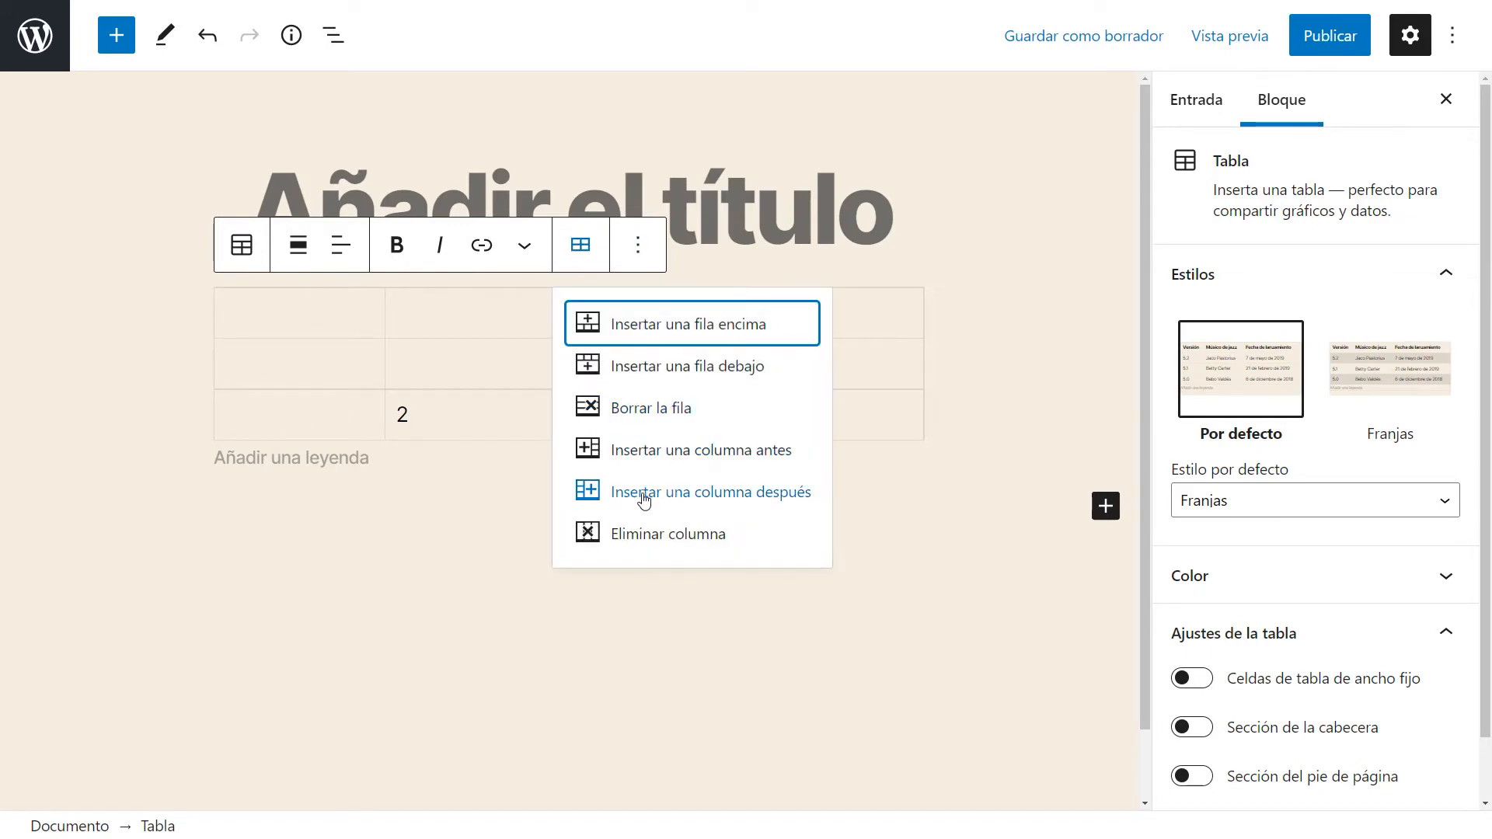
{"action": "left_click", "coordinate": [710, 492]}
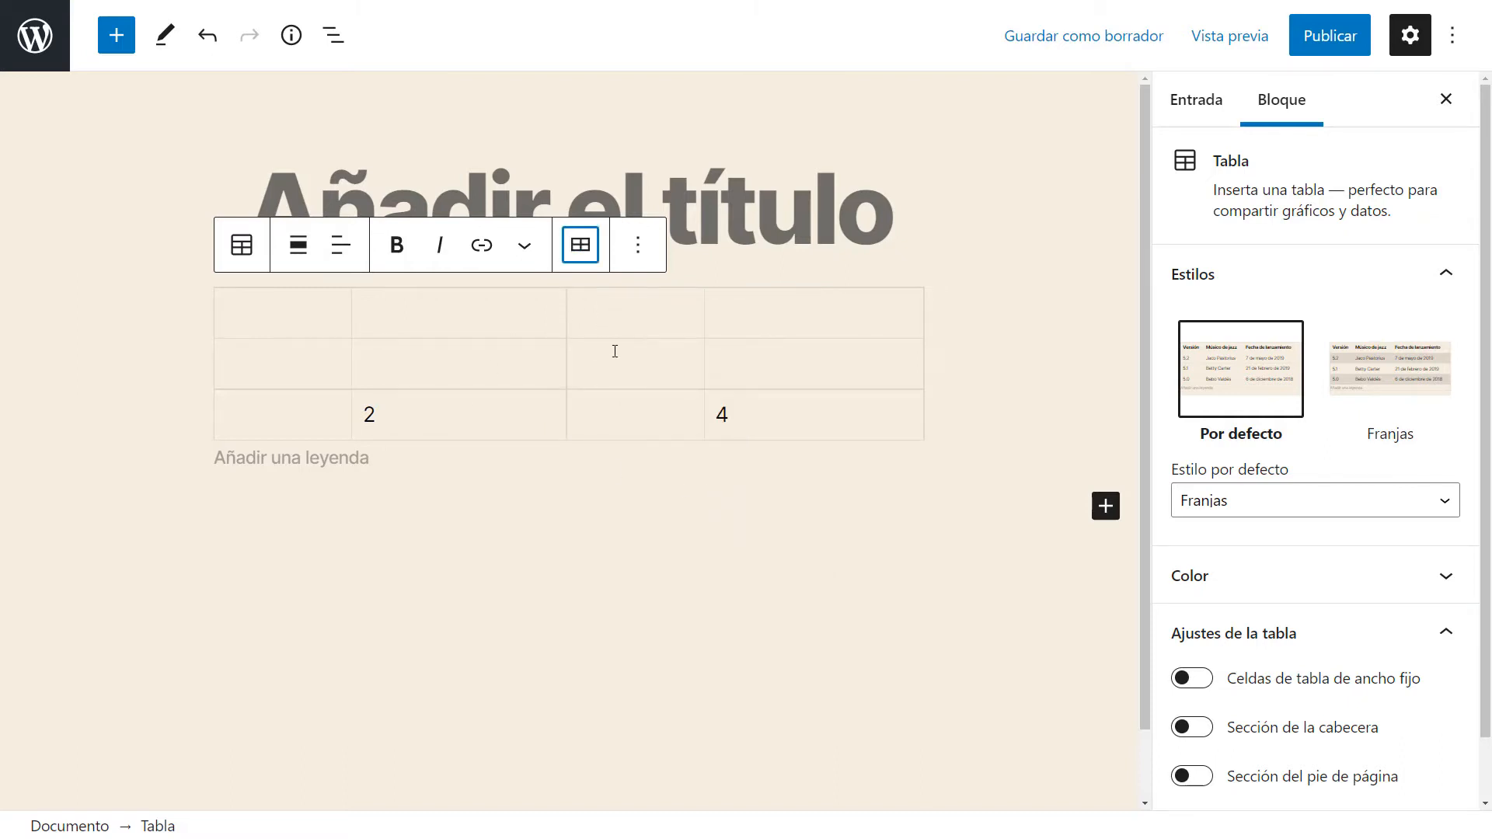
Delete the table column containing 2.
{"action": "left_click", "coordinate": [579, 247]}
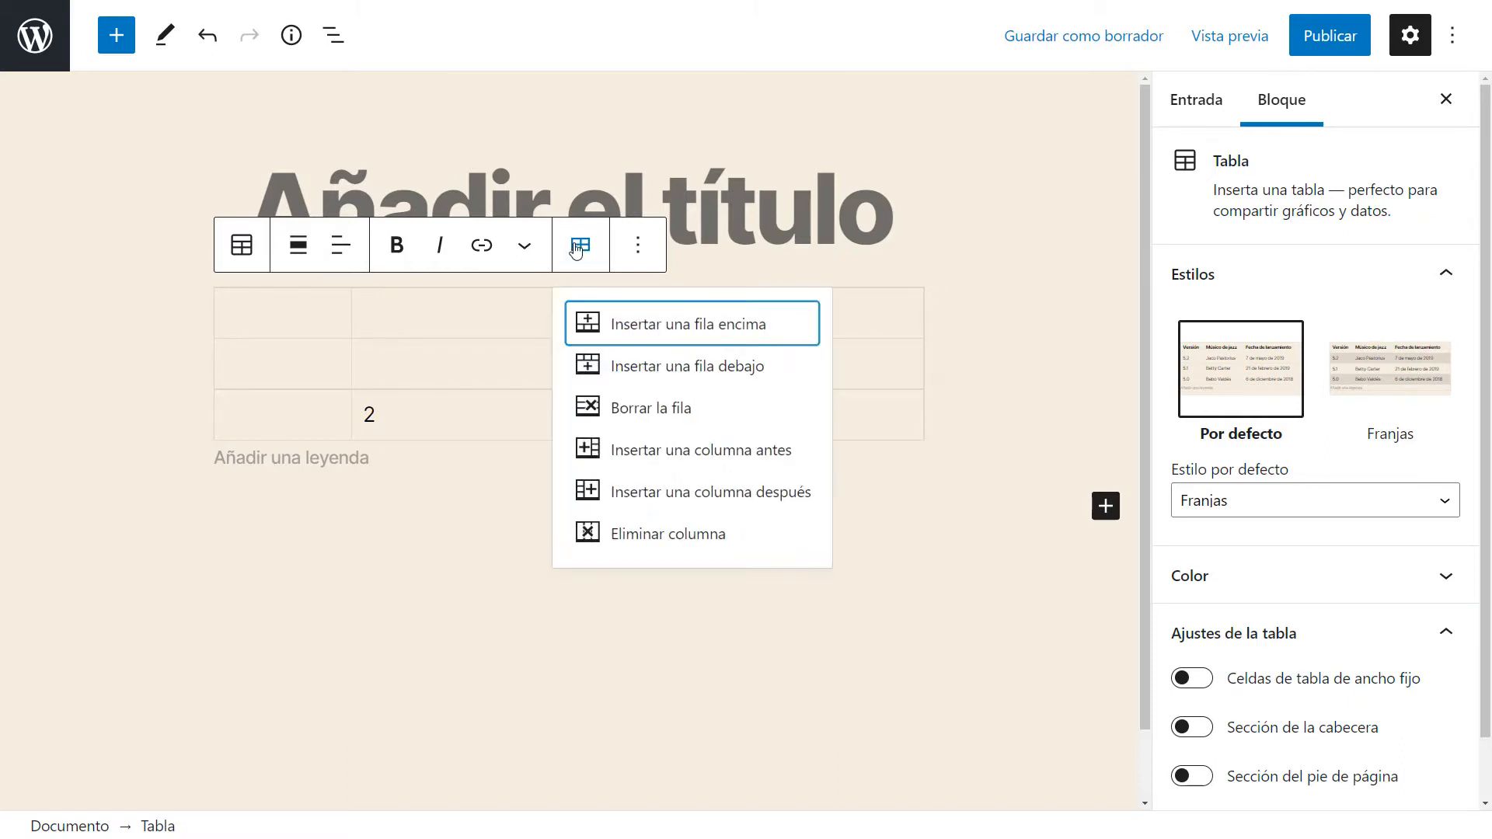
{"action": "left_click", "coordinate": [453, 403]}
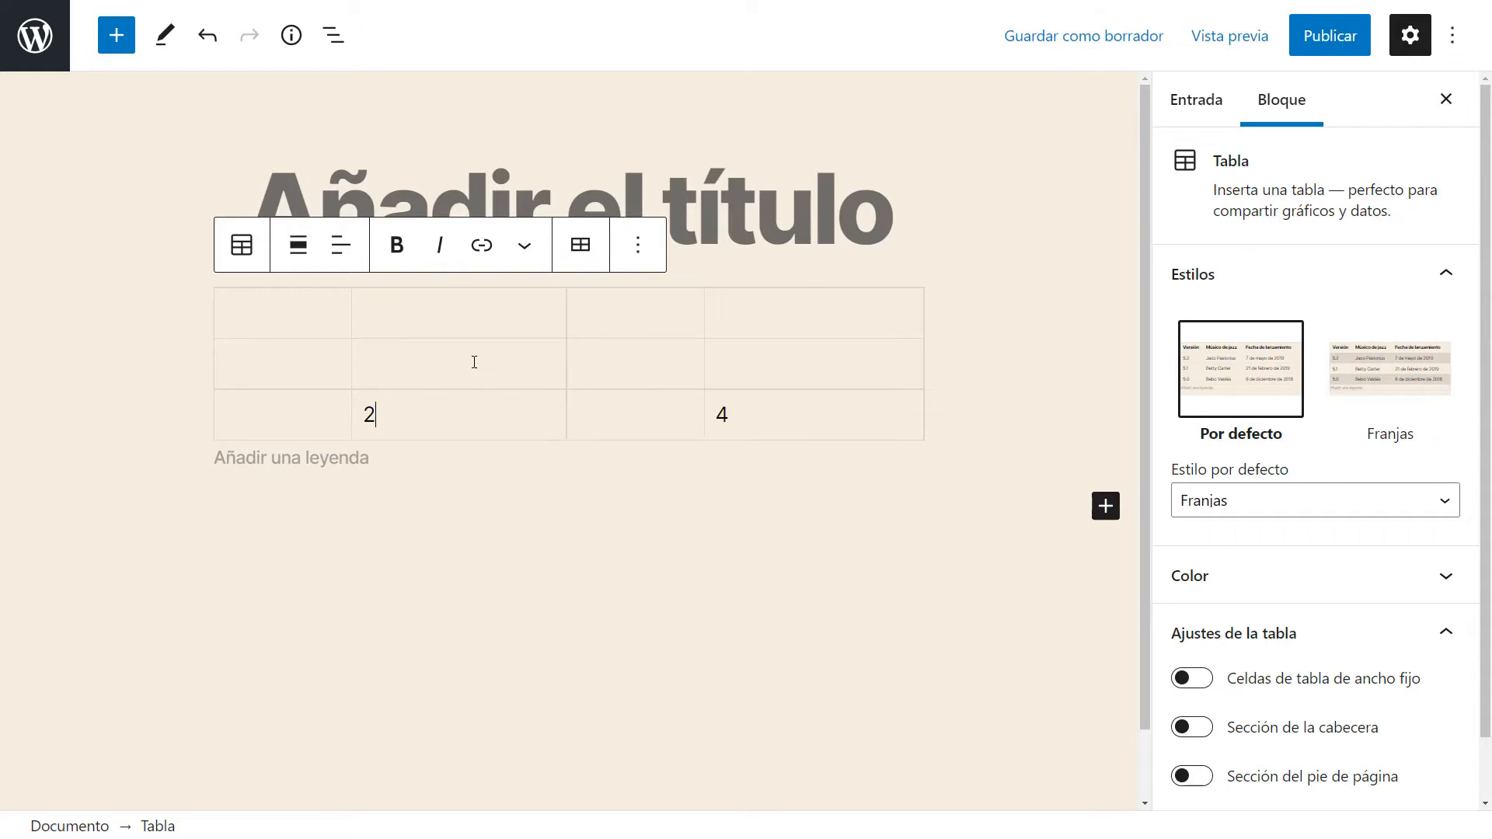
{"action": "left_click", "coordinate": [580, 247]}
{"action": "left_click", "coordinate": [653, 533]}
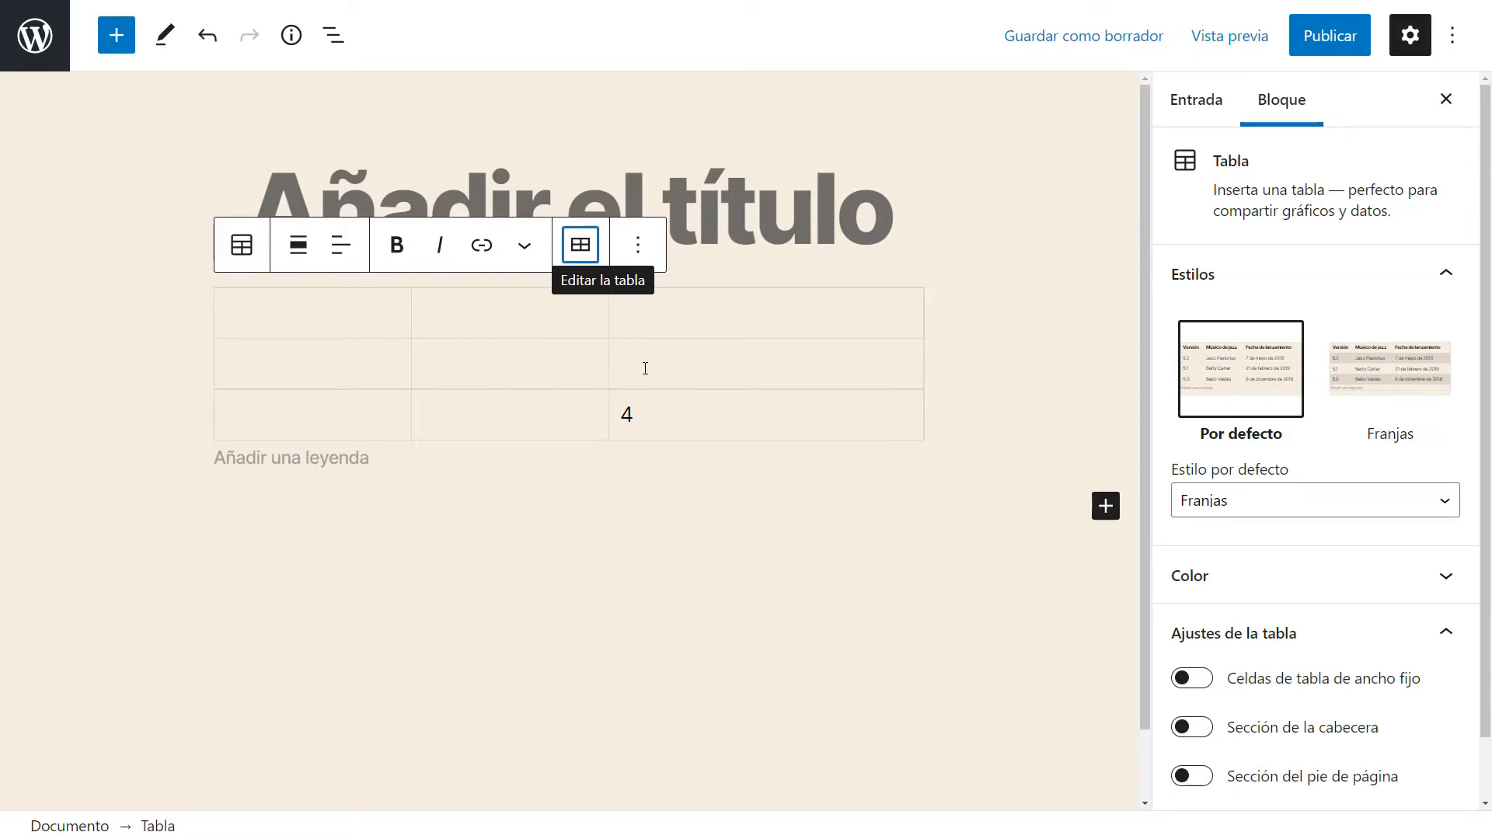
Switch the table between the Franjas and Por defecto styles, ending with Franjas.
{"action": "left_click", "coordinate": [701, 423]}
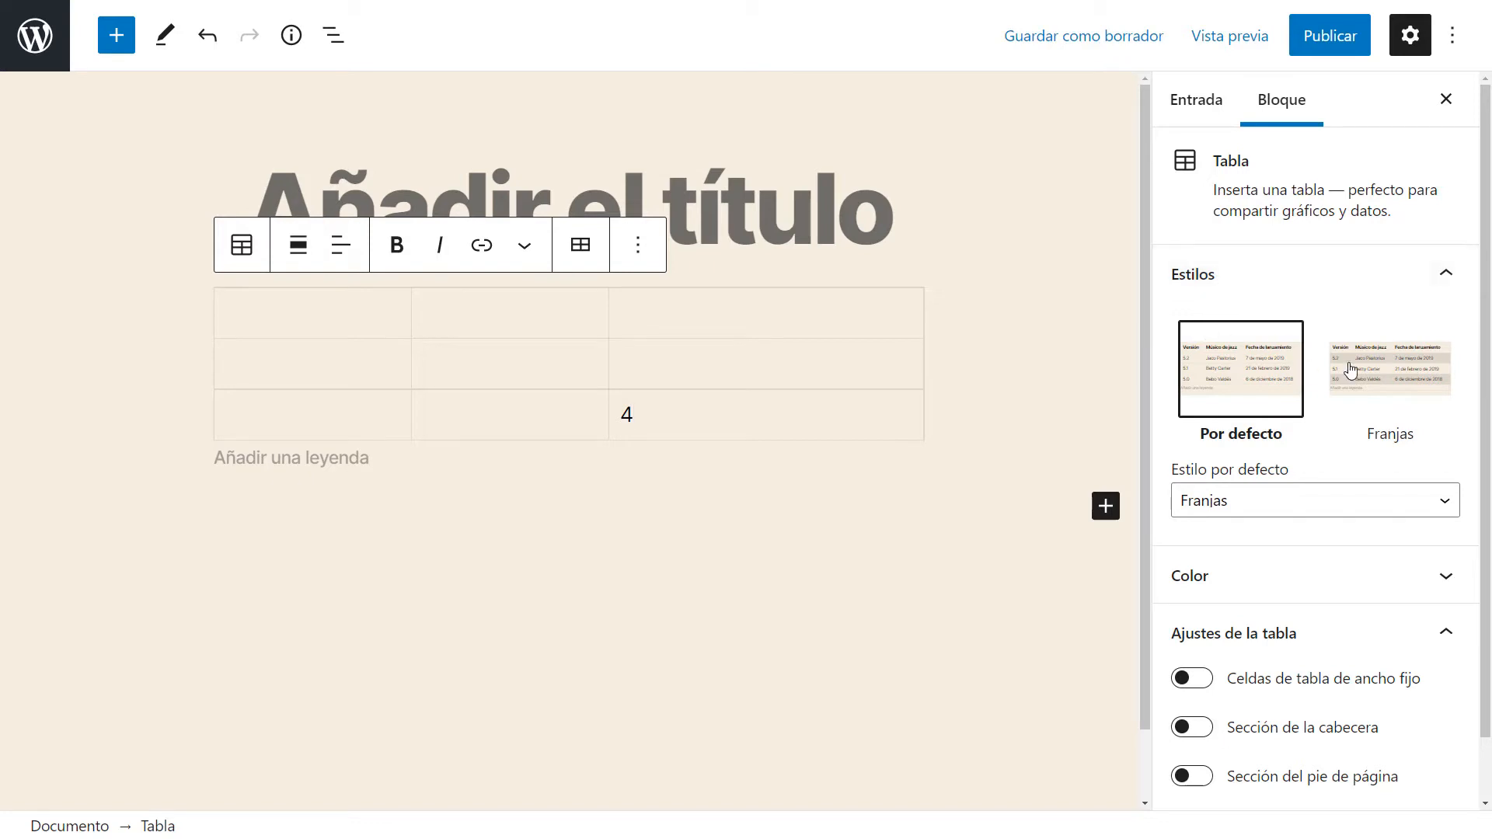
{"action": "left_click", "coordinate": [1372, 379]}
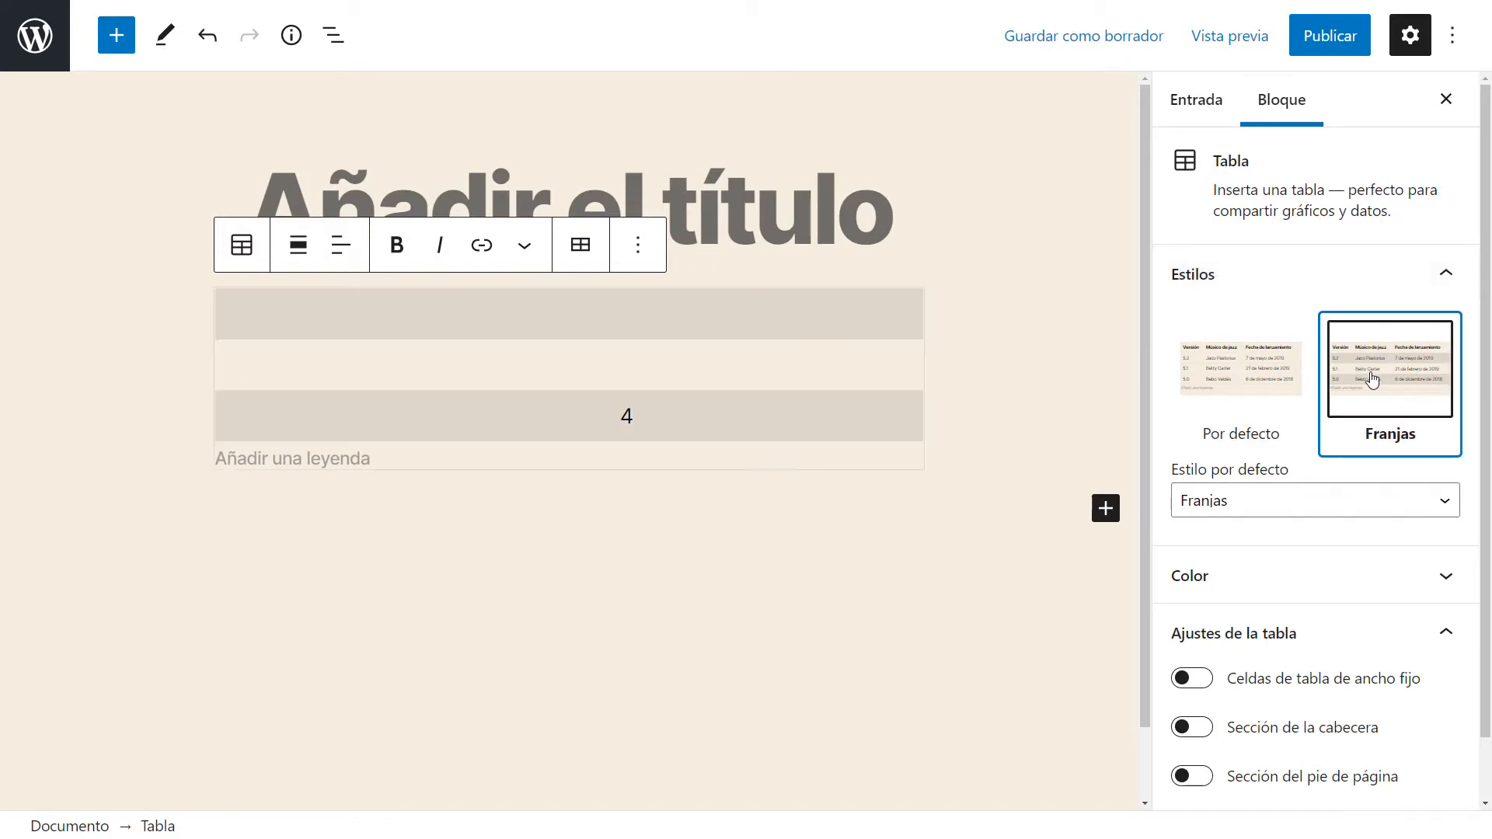
{"action": "left_click", "coordinate": [1242, 387]}
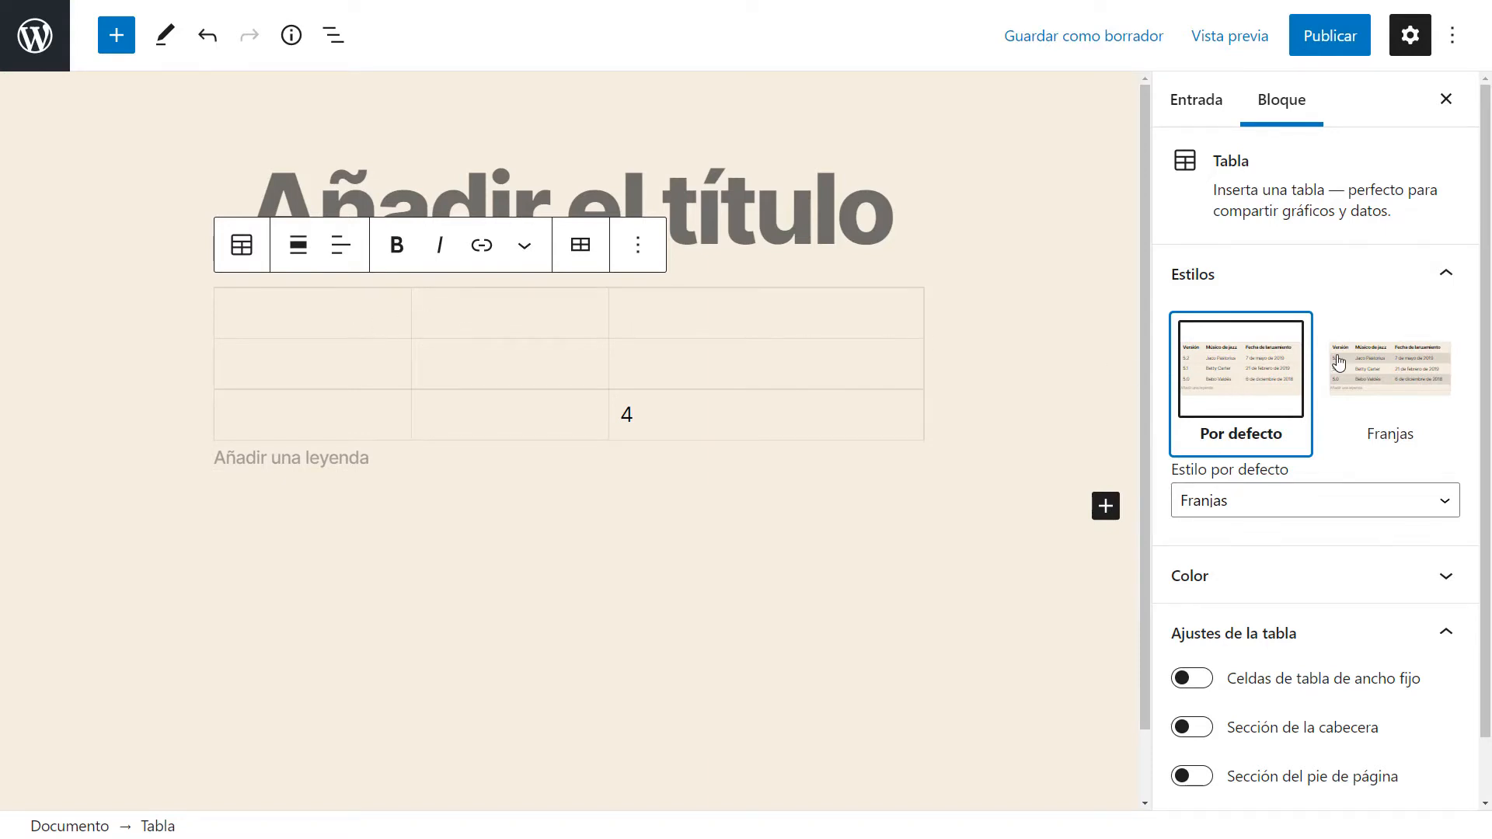
{"action": "left_click", "coordinate": [1350, 386]}
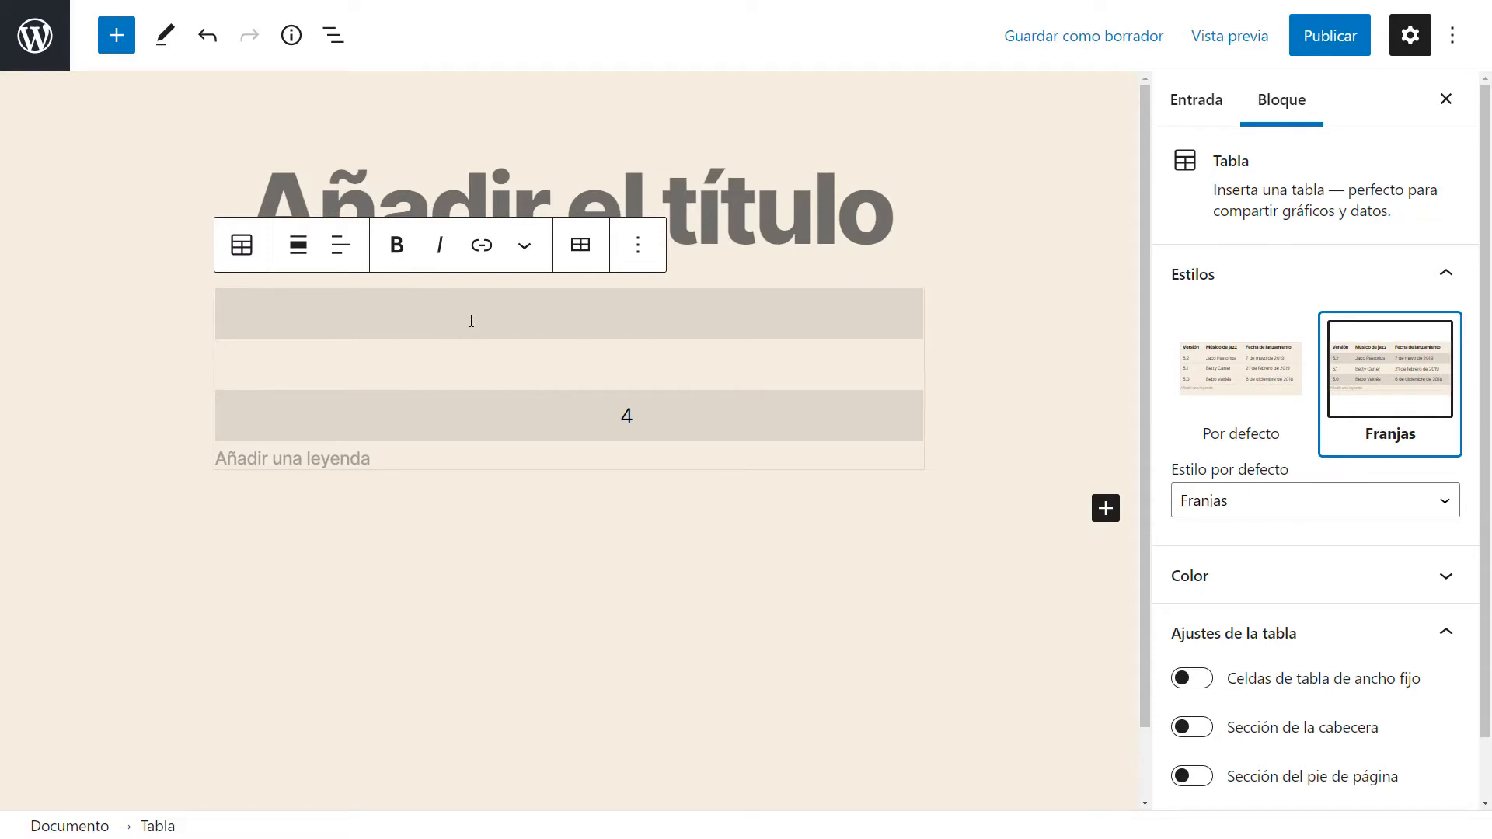
Set the table's text color to the custom color #fff305.
{"action": "left_click", "coordinate": [1240, 502]}
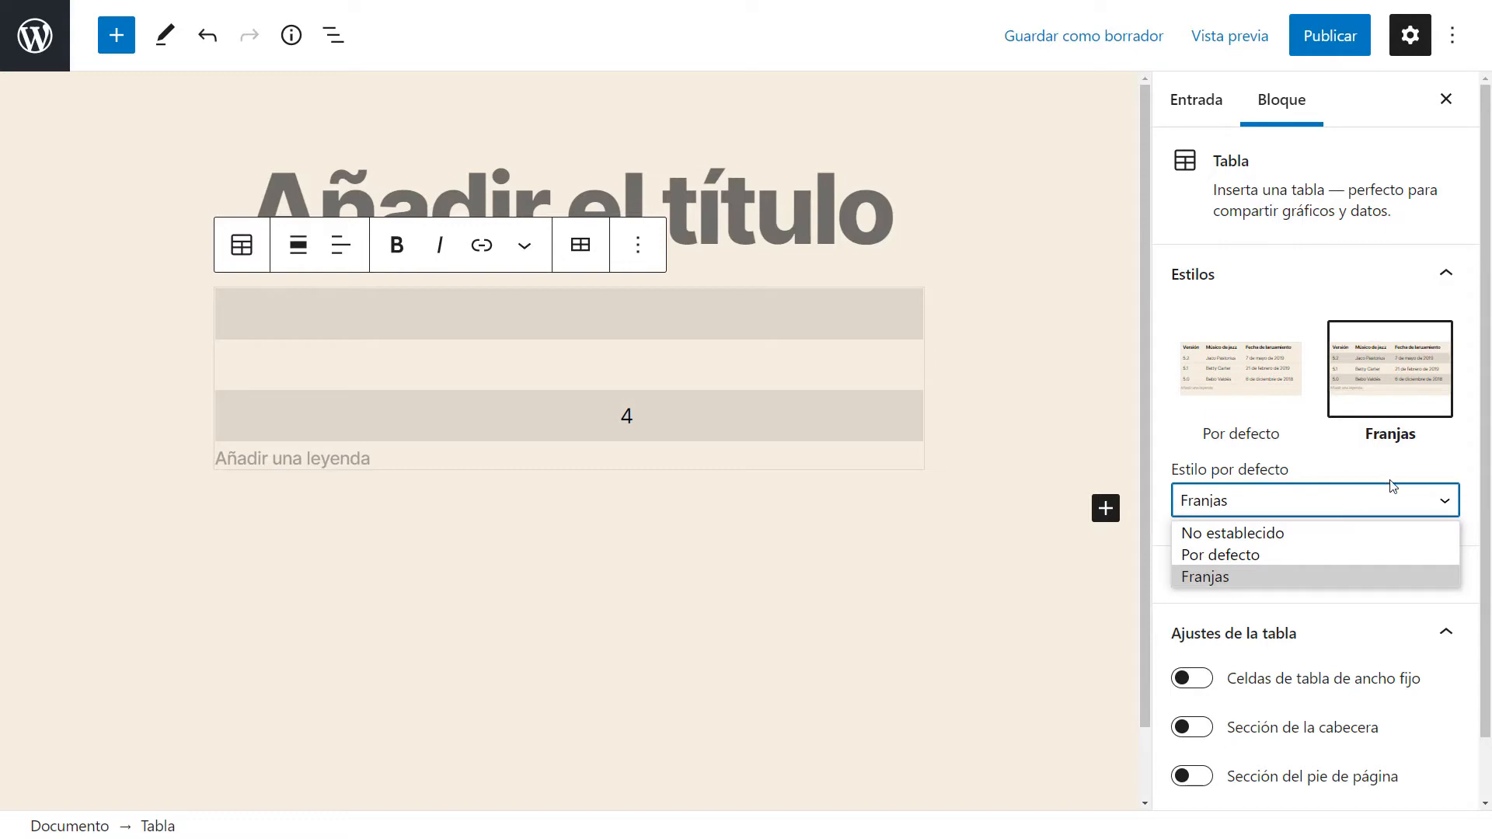
{"action": "left_click", "coordinate": [1393, 492]}
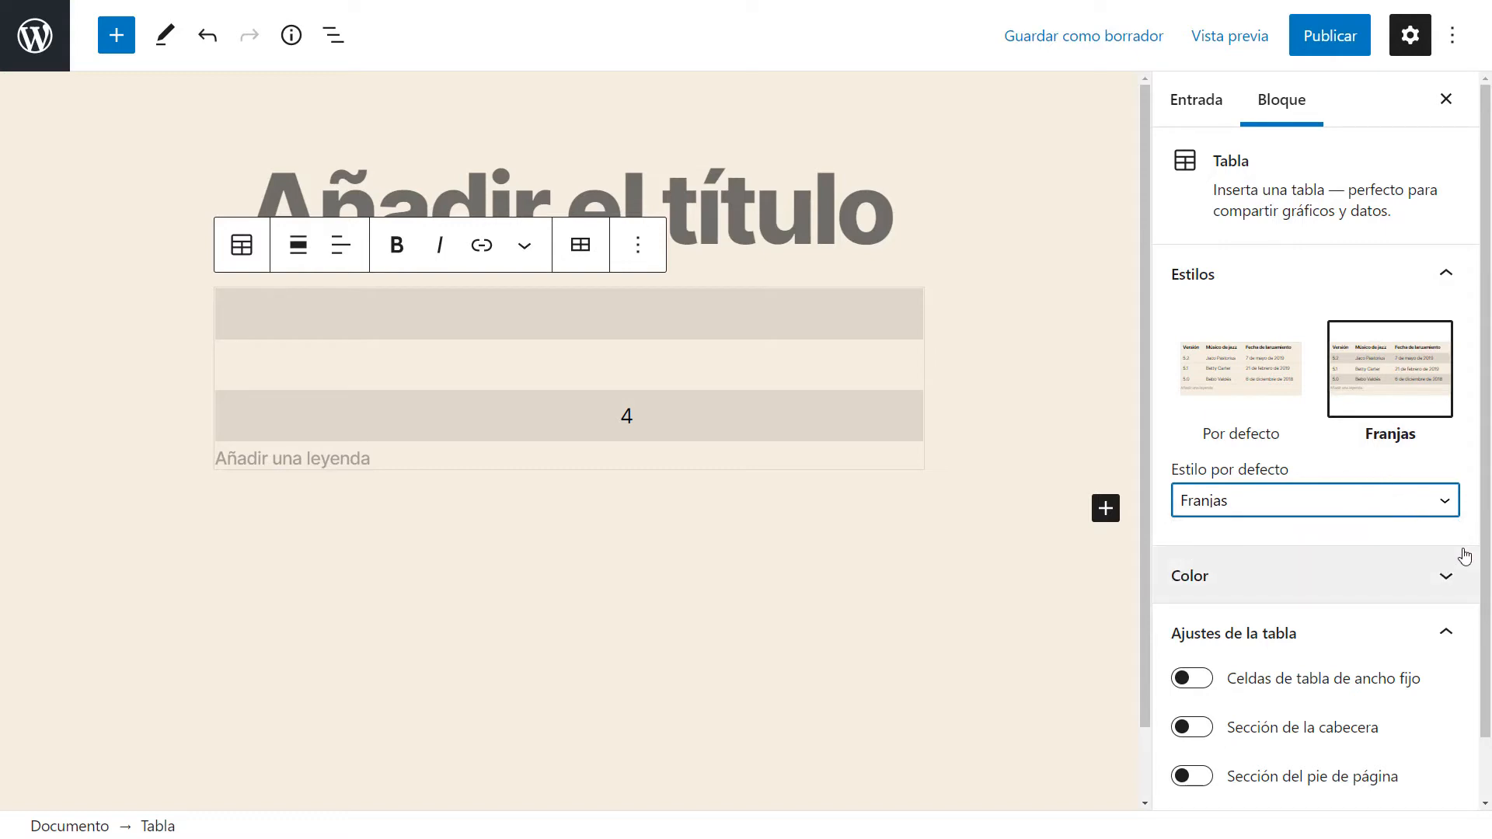
{"action": "scroll", "coordinate": [1461, 557], "scroll_direction": "down", "scroll_amount": 1}
{"action": "left_click", "coordinate": [1371, 525]}
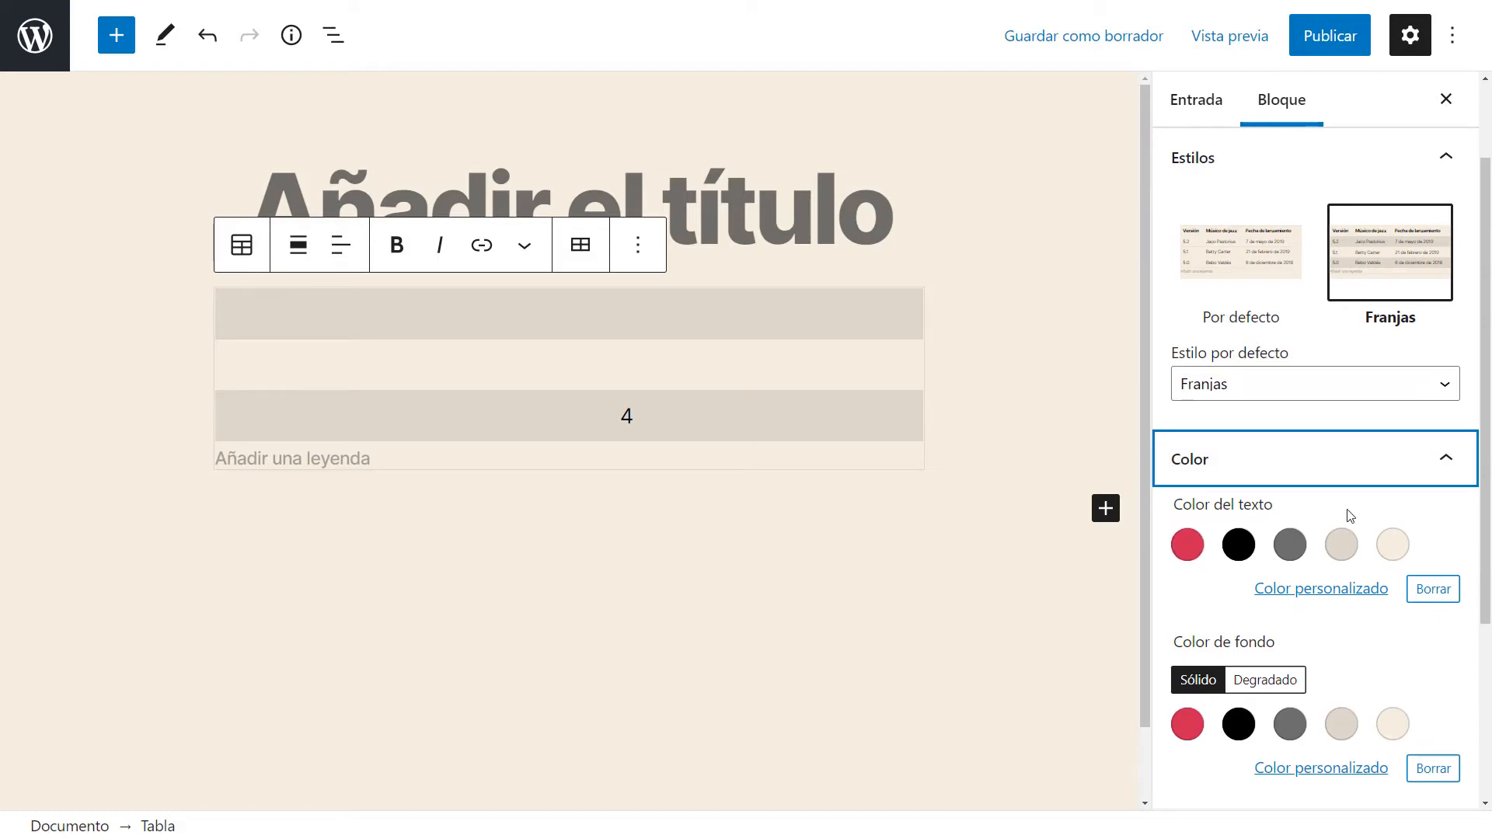
{"action": "left_click", "coordinate": [1365, 595]}
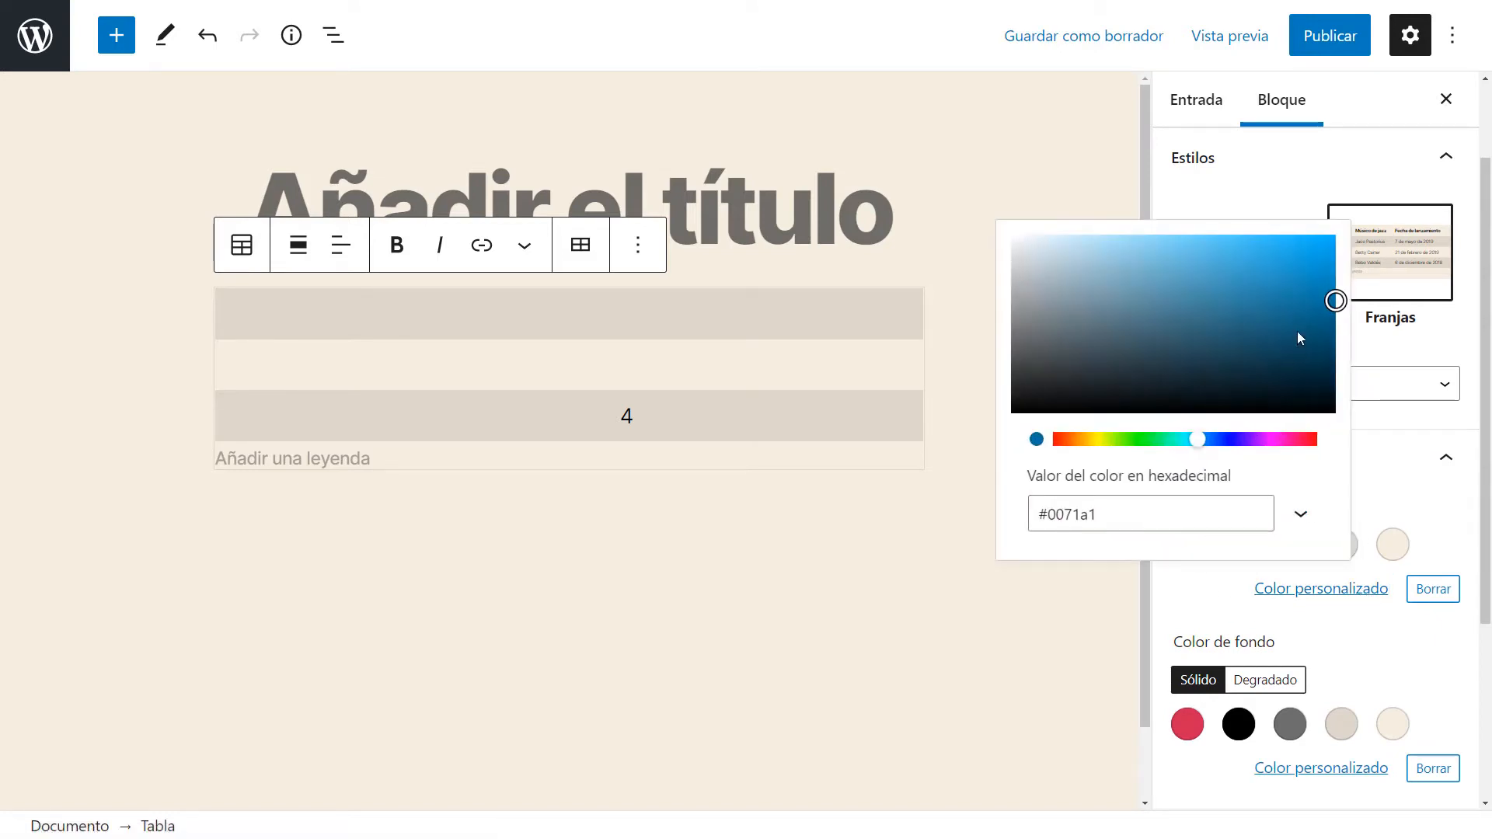
{"action": "left_click", "coordinate": [1317, 349]}
{"action": "left_click_drag", "start_coordinate": [1220, 439], "coordinate": [1241, 439]}
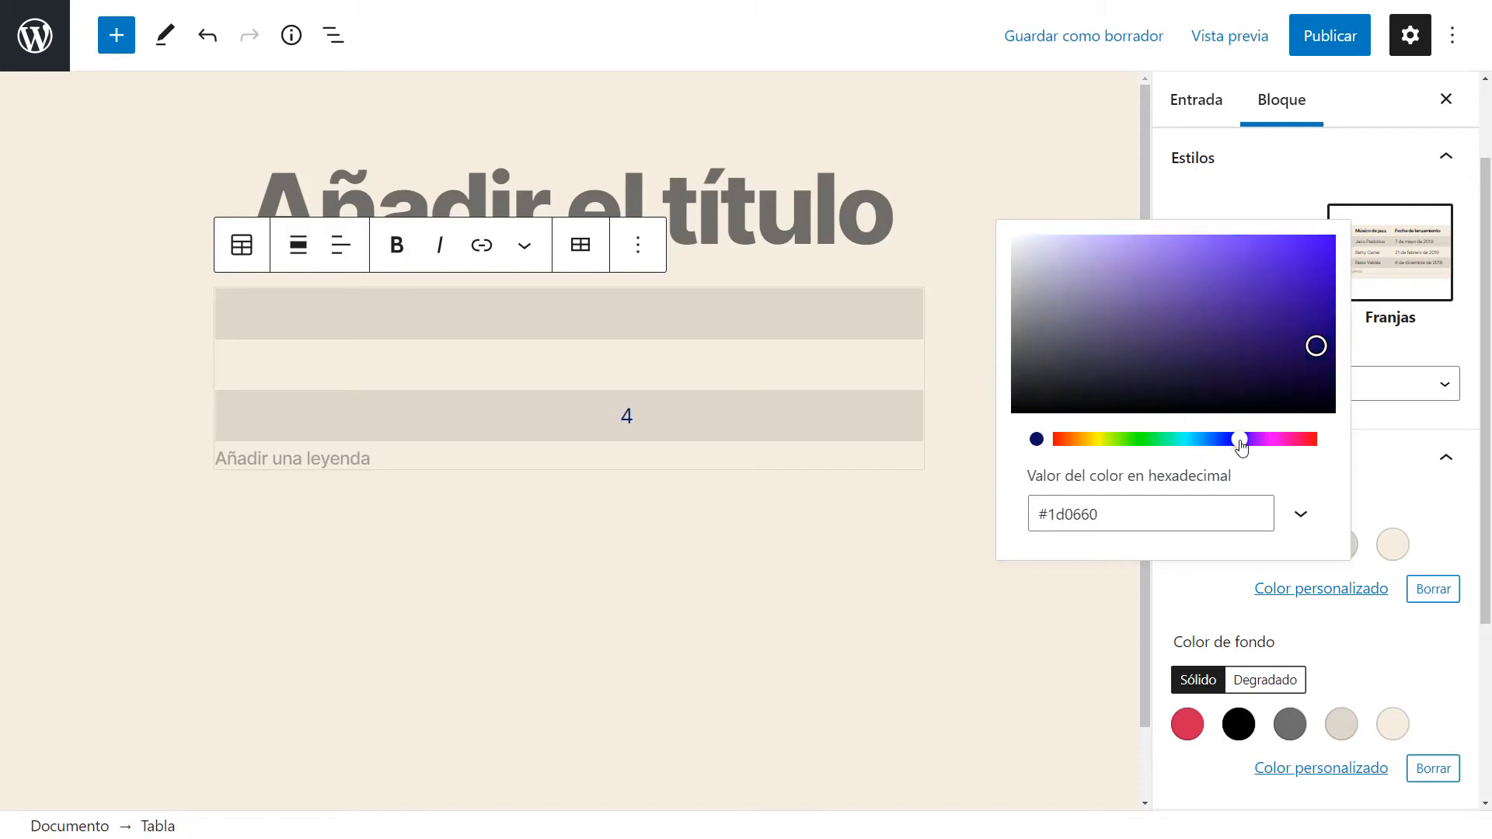
{"action": "left_click", "coordinate": [1310, 355]}
{"action": "left_click_drag", "start_coordinate": [1313, 360], "coordinate": [1324, 366]}
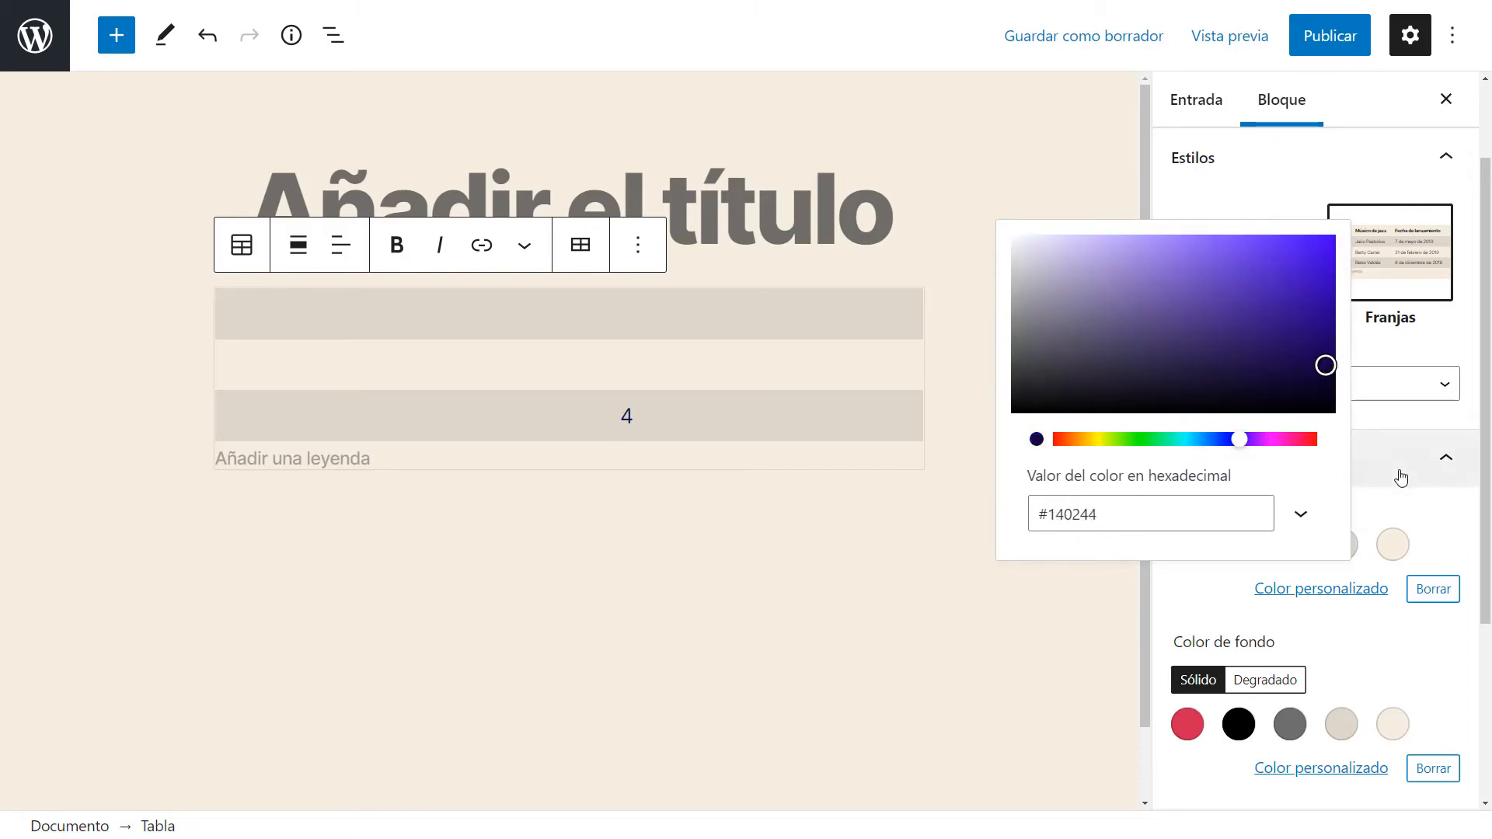
{"action": "left_click", "coordinate": [1430, 468]}
{"action": "left_click", "coordinate": [1433, 508]}
{"action": "left_click", "coordinate": [1321, 589]}
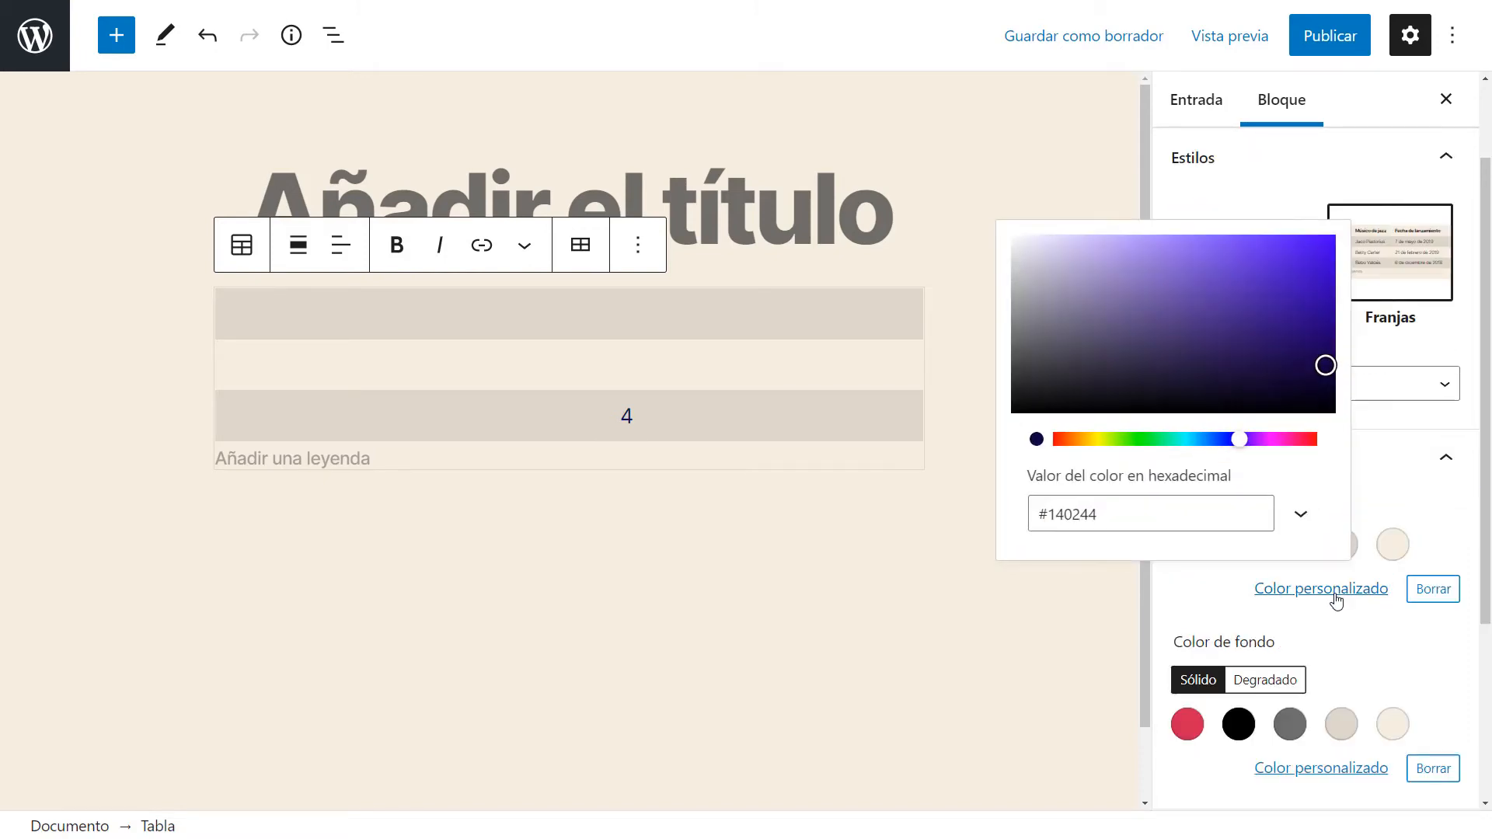
{"action": "left_click", "coordinate": [1097, 440]}
{"action": "left_click_drag", "start_coordinate": [1144, 338], "coordinate": [1330, 236]}
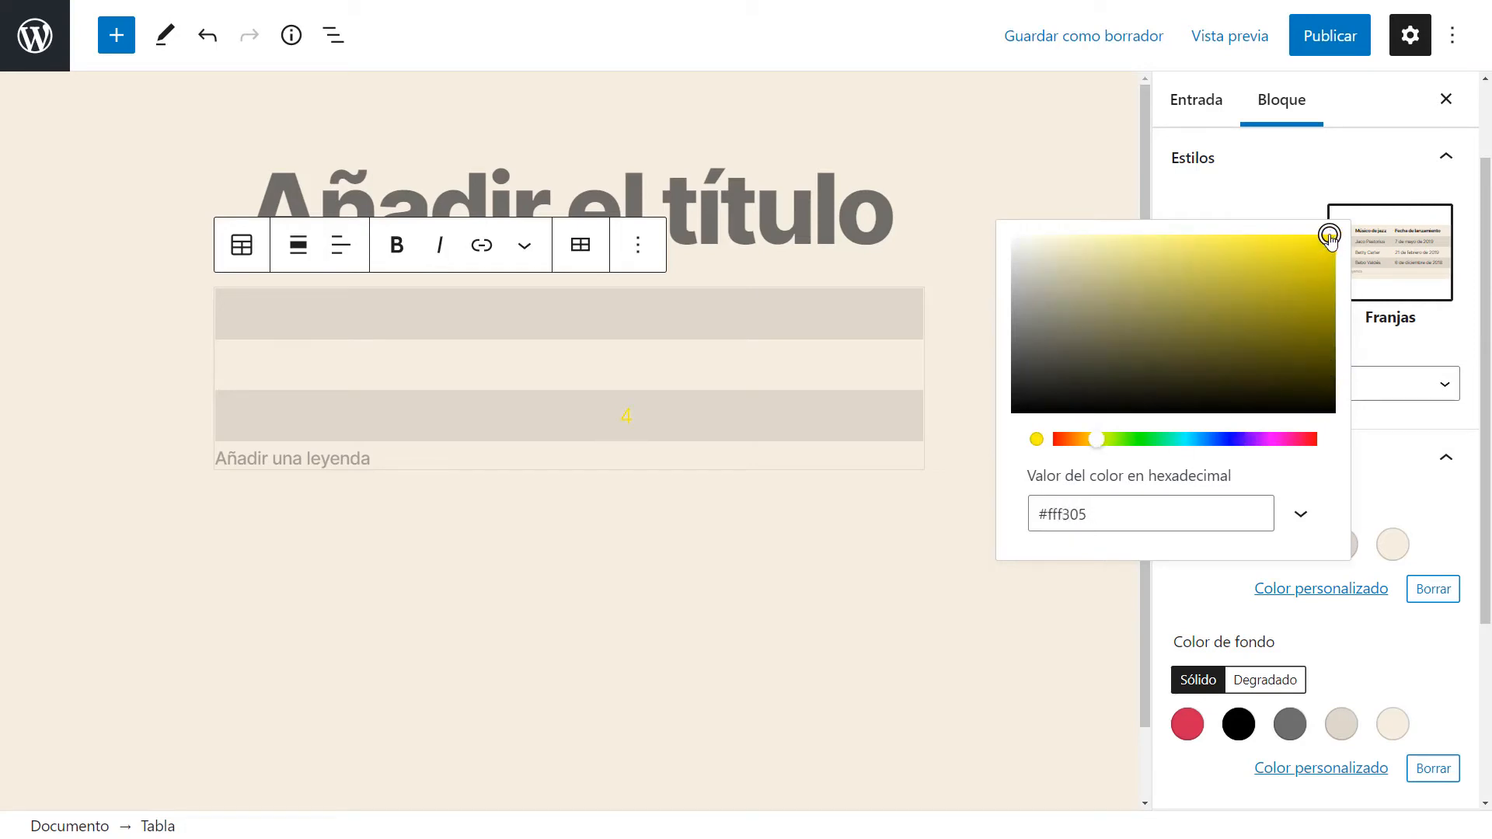
{"action": "left_click", "coordinate": [1408, 420]}
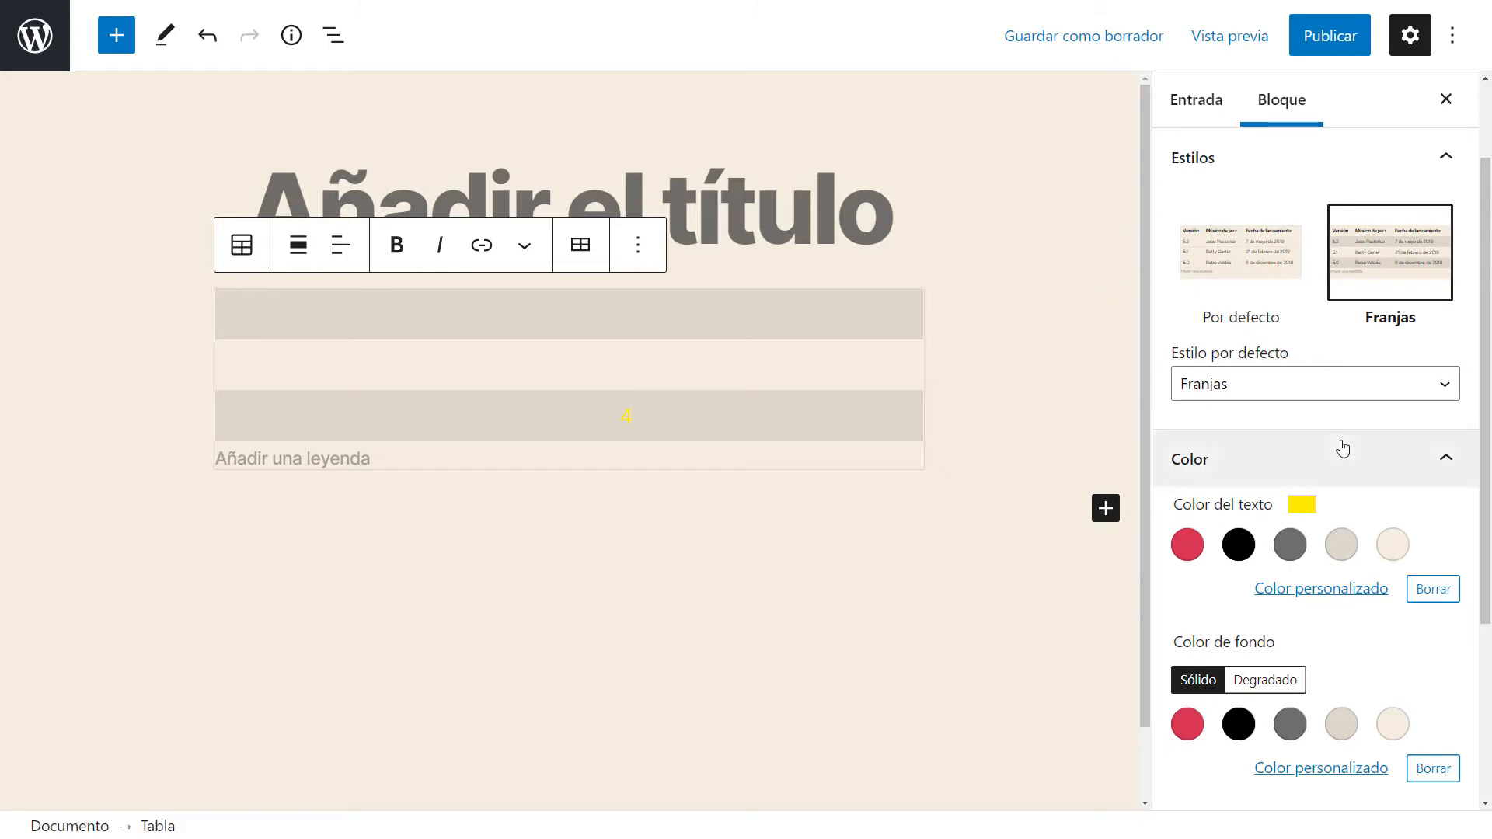
Set the table's background color to black.
{"action": "scroll", "coordinate": [1314, 621], "scroll_direction": "down", "scroll_amount": 2}
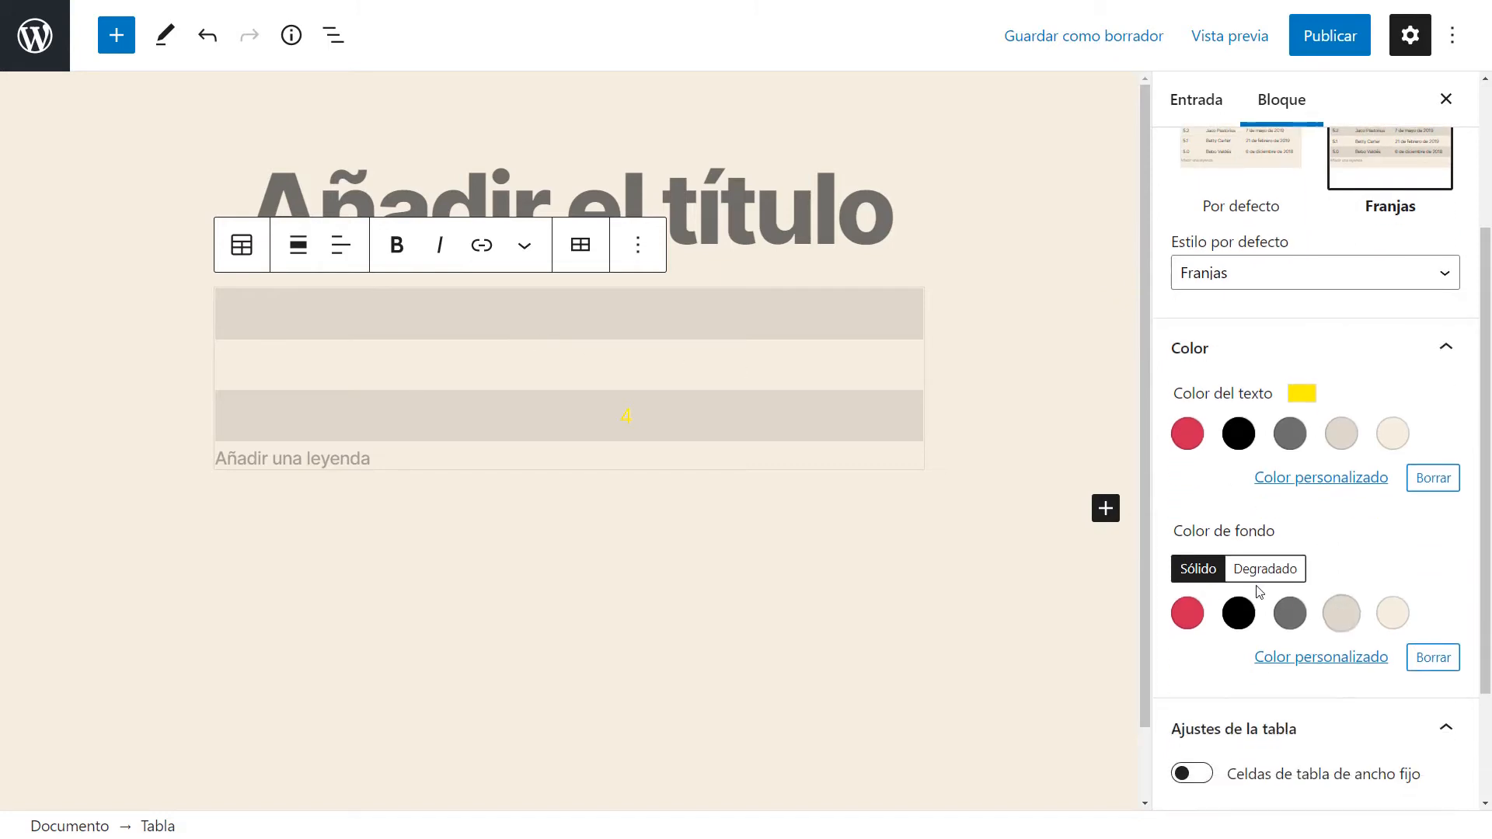
{"action": "left_click", "coordinate": [1239, 614]}
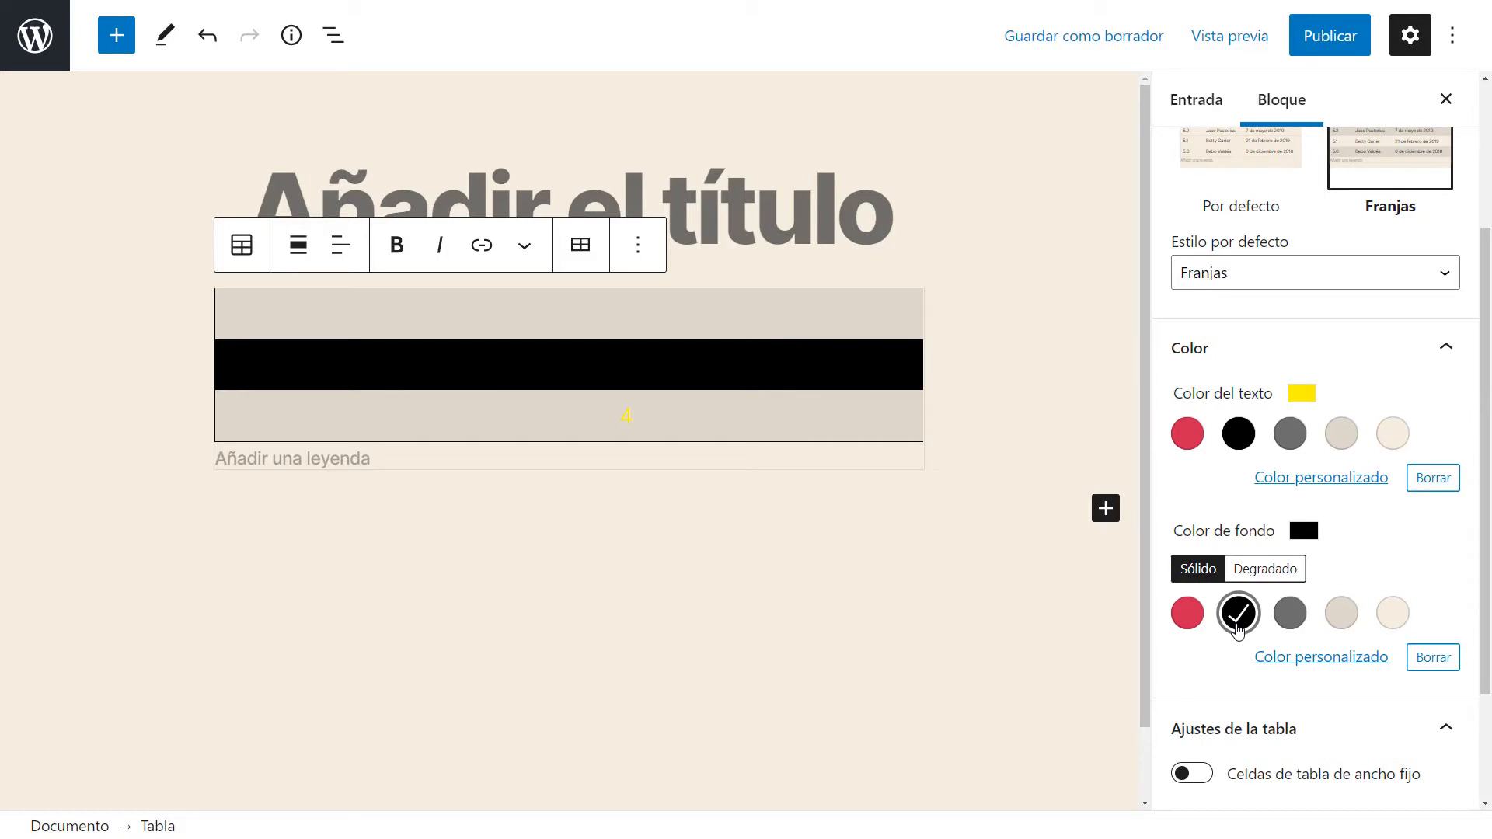
Insert a row at the end of the table and fill the empty rows with afawfw and awfwf.
{"action": "scroll", "coordinate": [1356, 217], "scroll_direction": "up", "scroll_amount": 2}
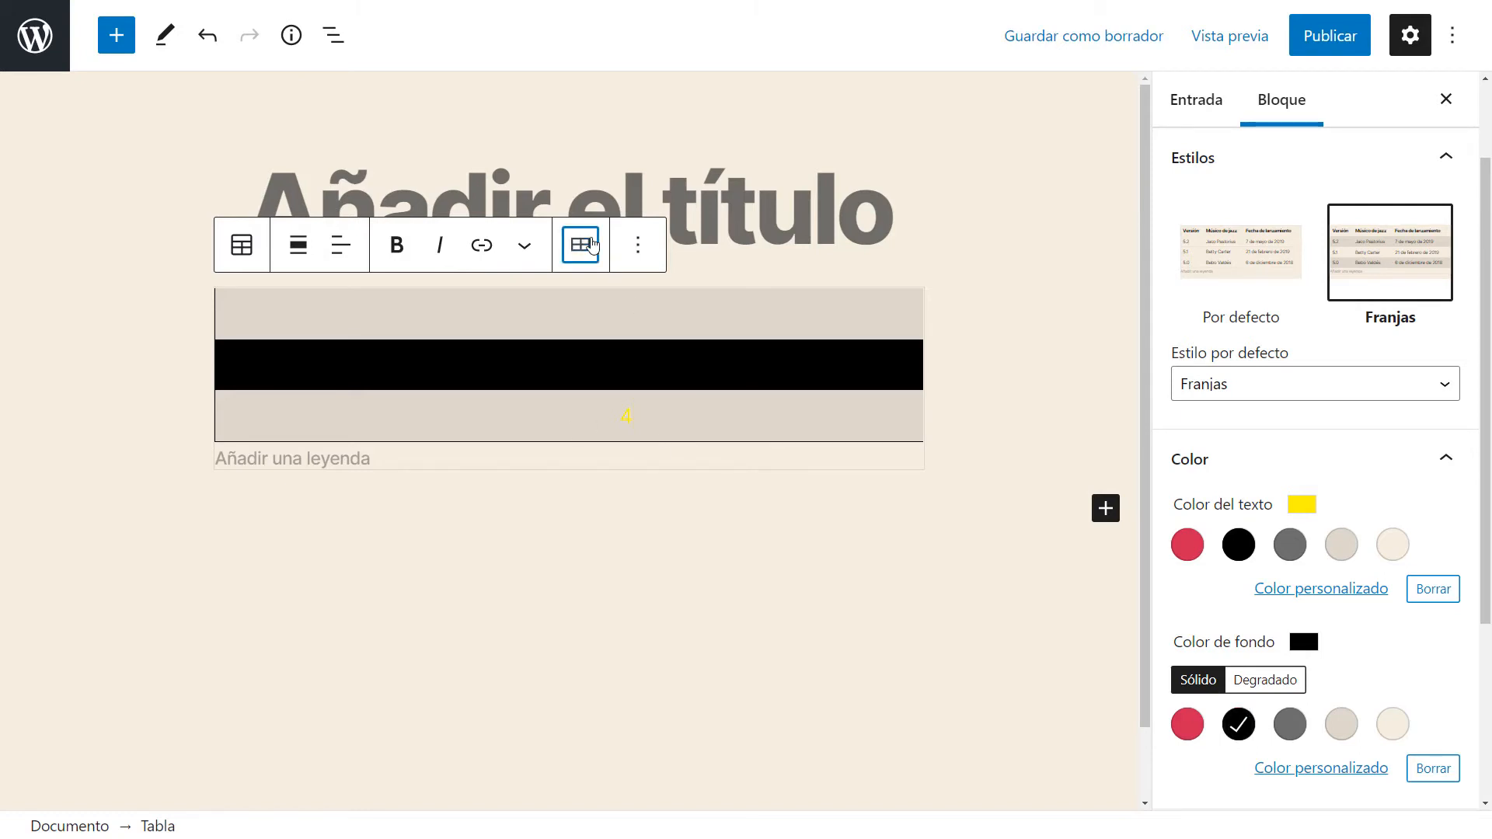
{"action": "left_click", "coordinate": [580, 245]}
{"action": "left_click", "coordinate": [696, 368]}
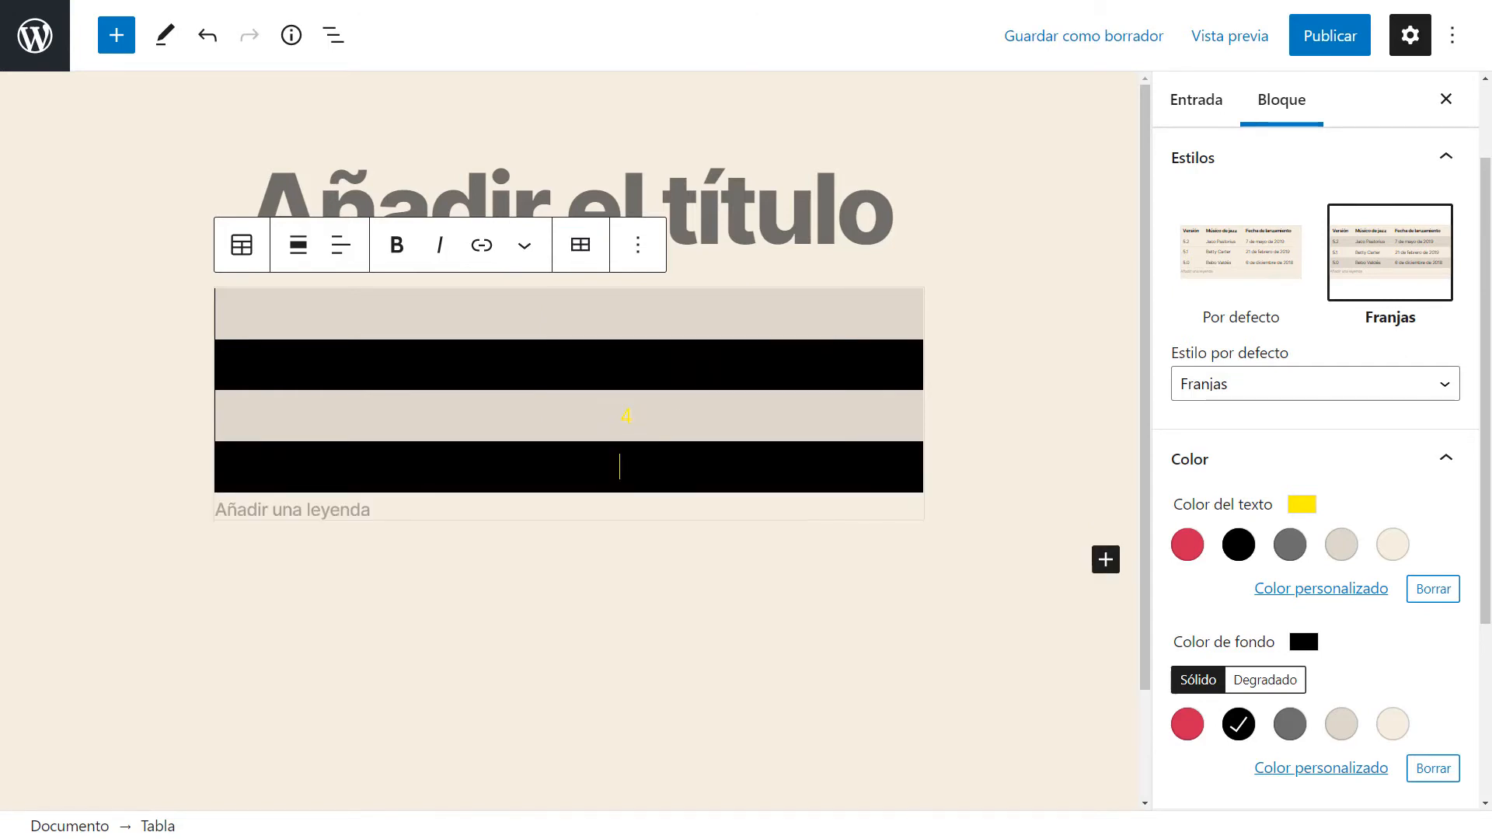
{"action": "type", "text": "afawfw"}
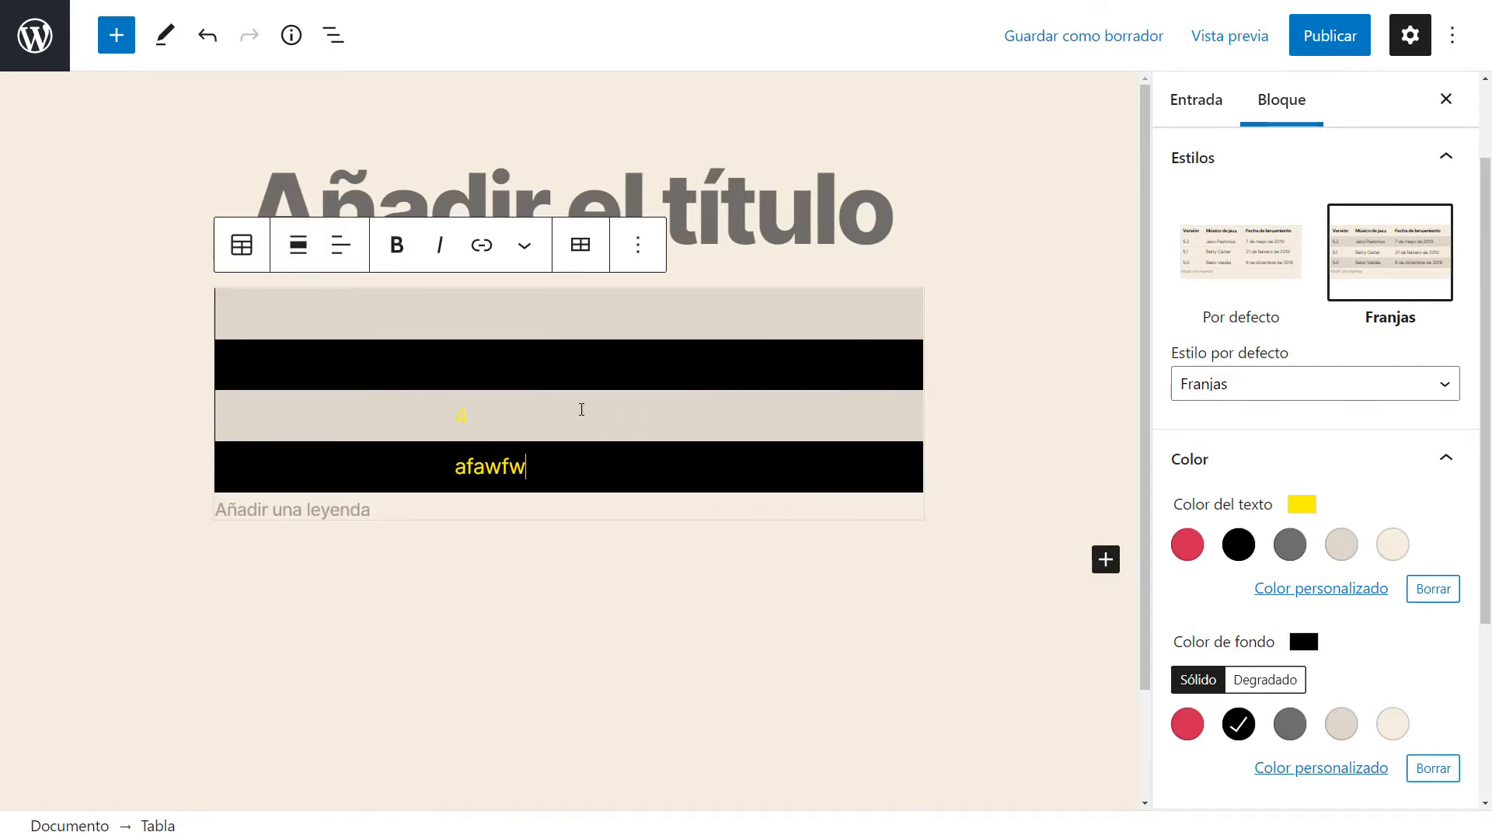
{"action": "left_click", "coordinate": [579, 365]}
{"action": "type", "text": "awfwf"}
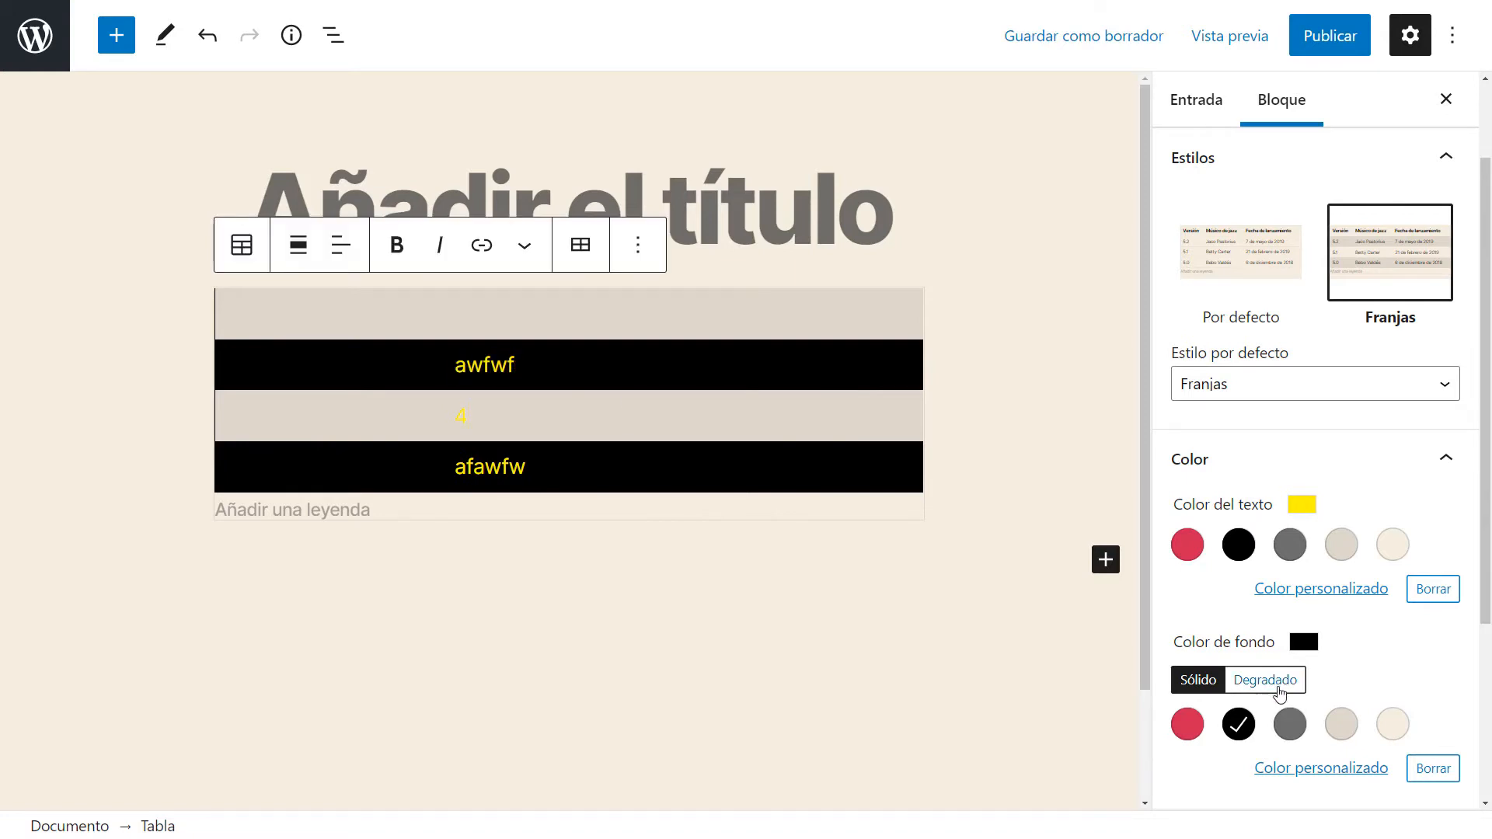
Set the table background to the red-to-purple gradient preset.
{"action": "left_click", "coordinate": [1341, 725]}
{"action": "left_click", "coordinate": [1294, 731]}
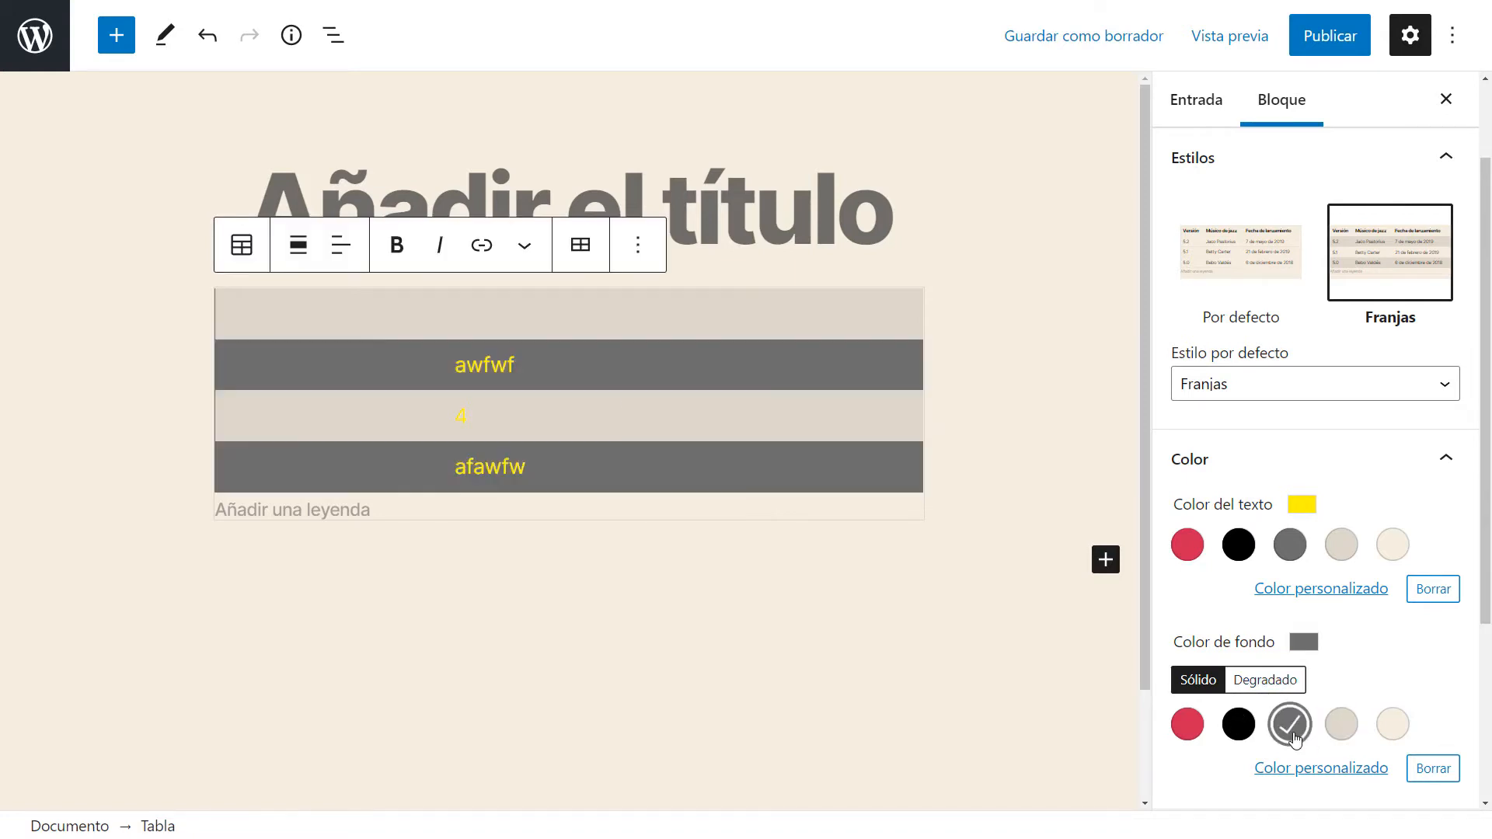
{"action": "left_click", "coordinate": [1247, 681]}
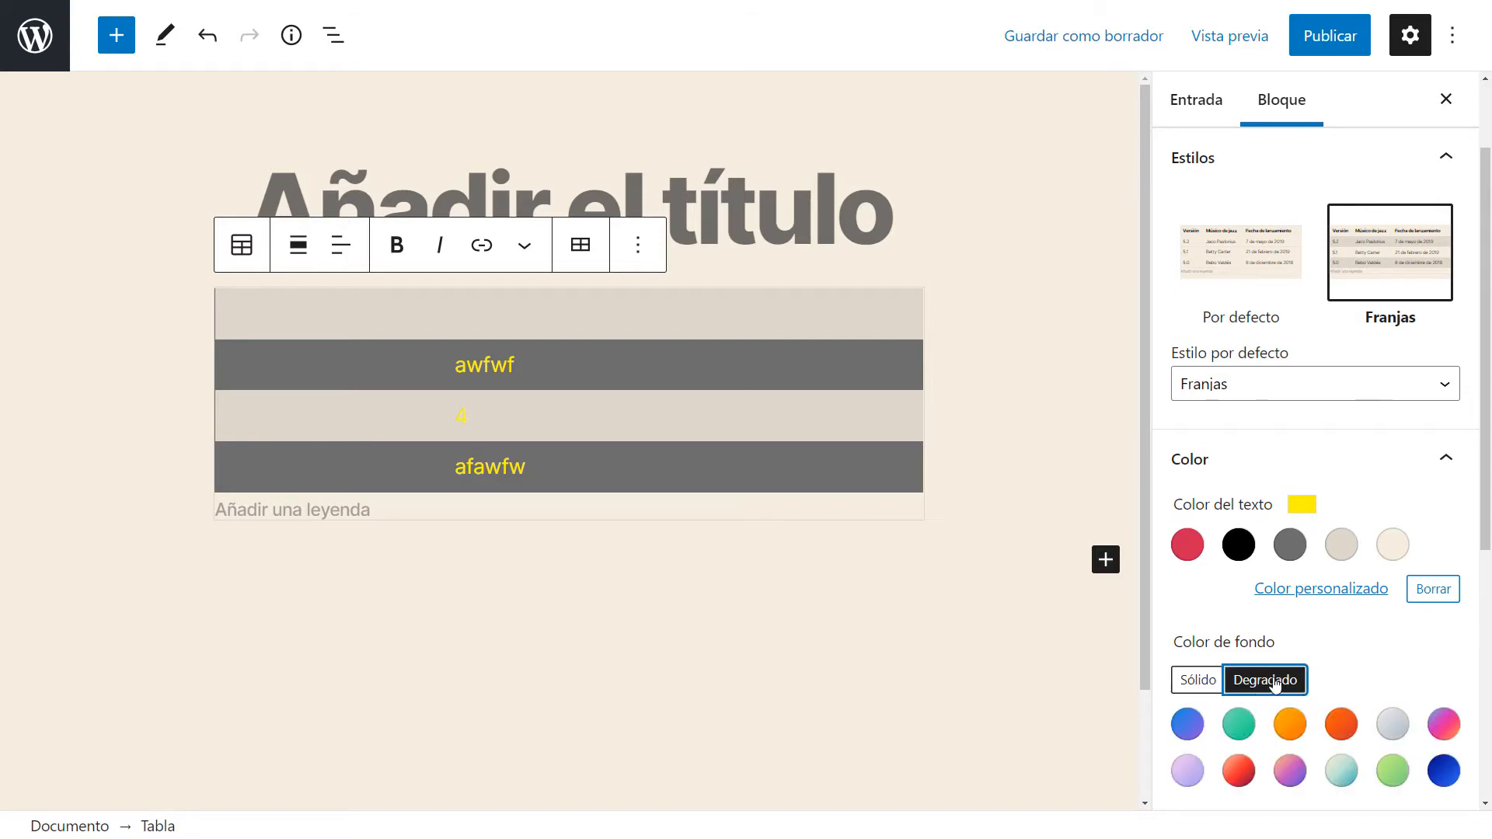
{"action": "scroll", "coordinate": [1399, 637], "scroll_direction": "down", "scroll_amount": 2}
{"action": "left_click", "coordinate": [1341, 614]}
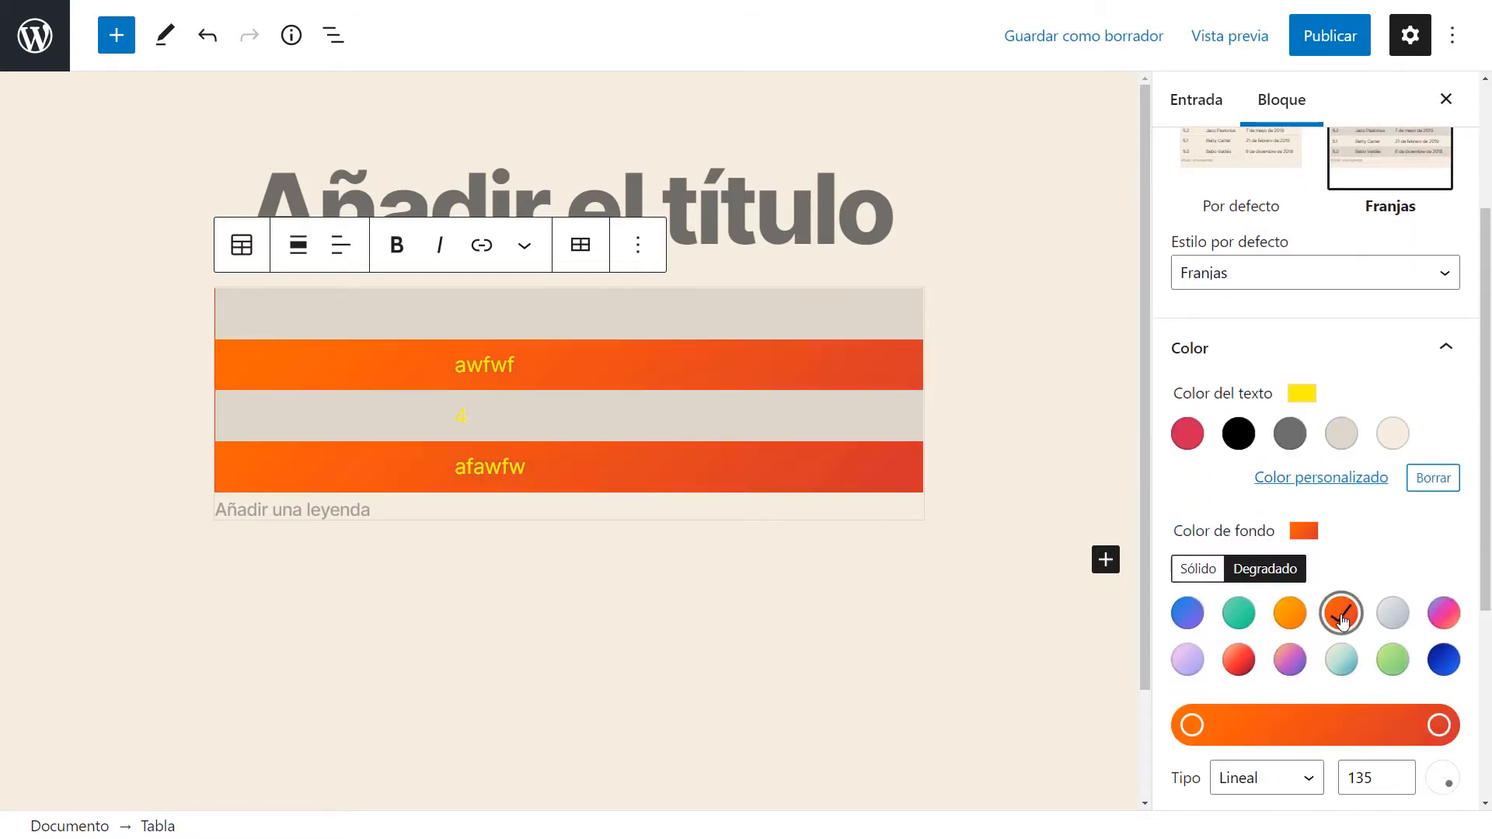
{"action": "left_click", "coordinate": [1290, 658]}
{"action": "left_click", "coordinate": [1242, 665]}
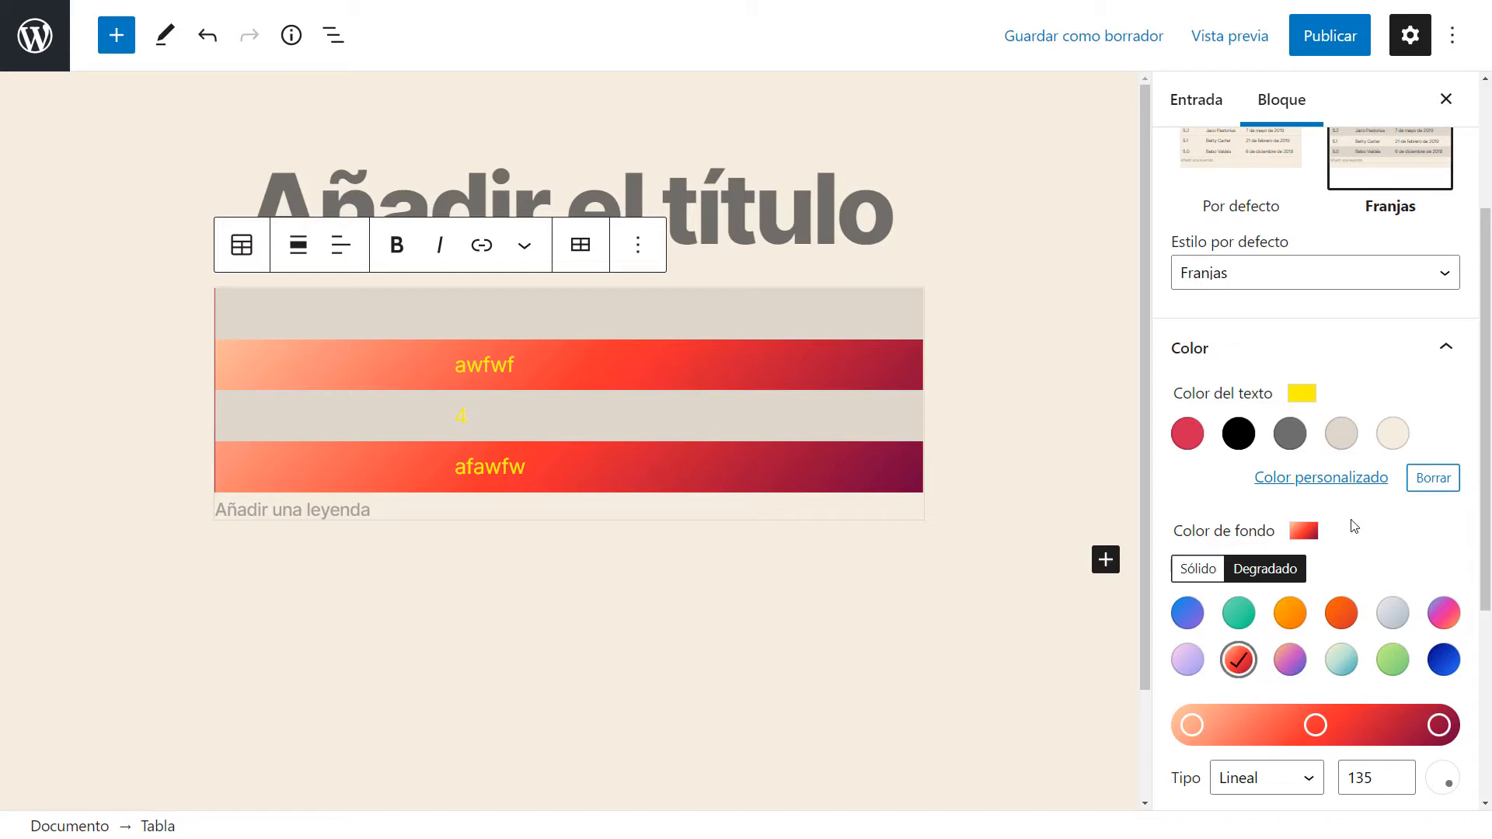
Set the table's text color to the cream swatch.
{"action": "left_click", "coordinate": [1393, 433]}
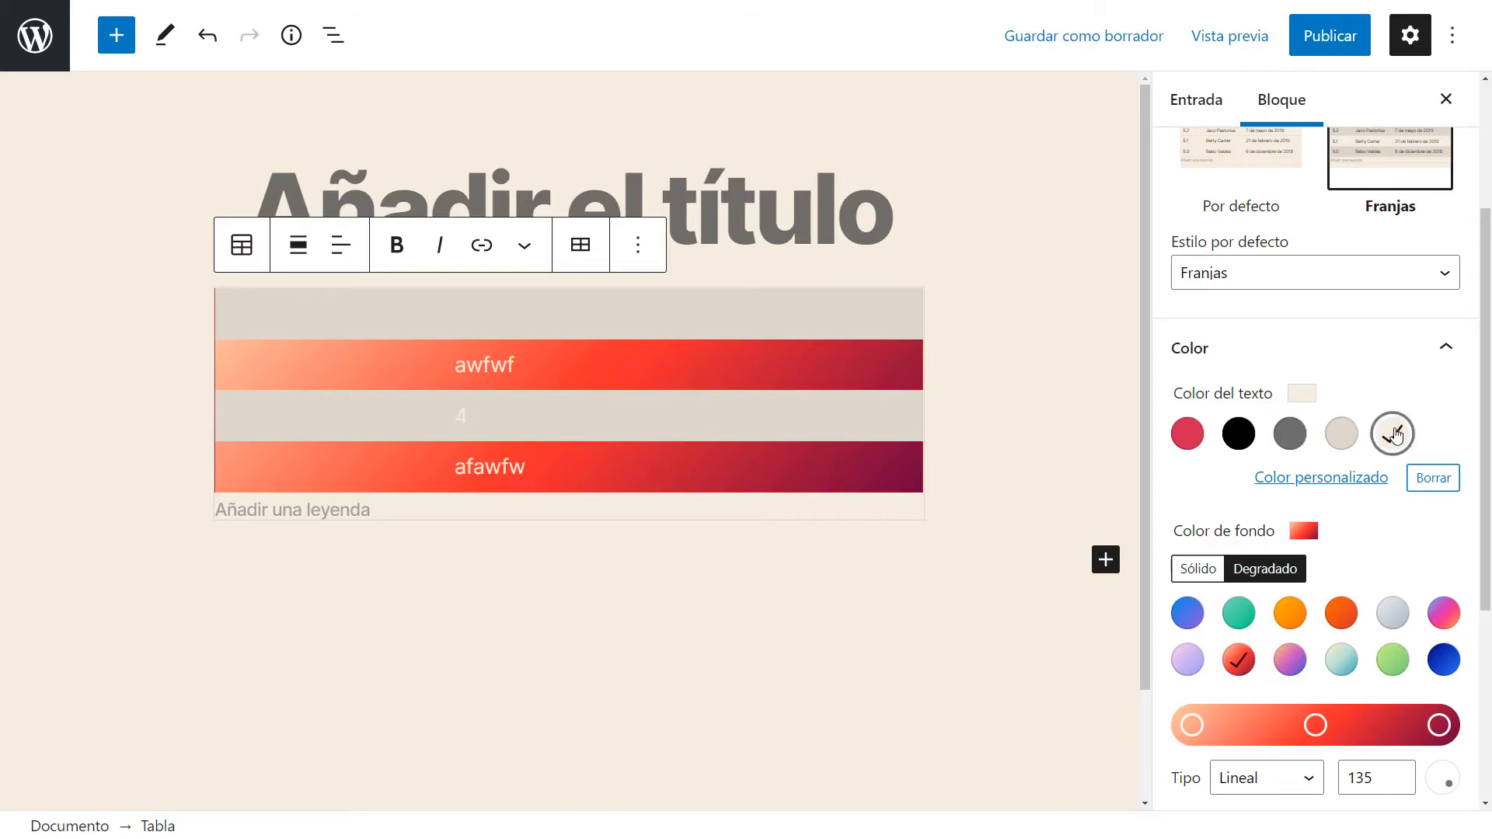
{"action": "scroll", "coordinate": [1354, 520], "scroll_direction": "down", "scroll_amount": 4}
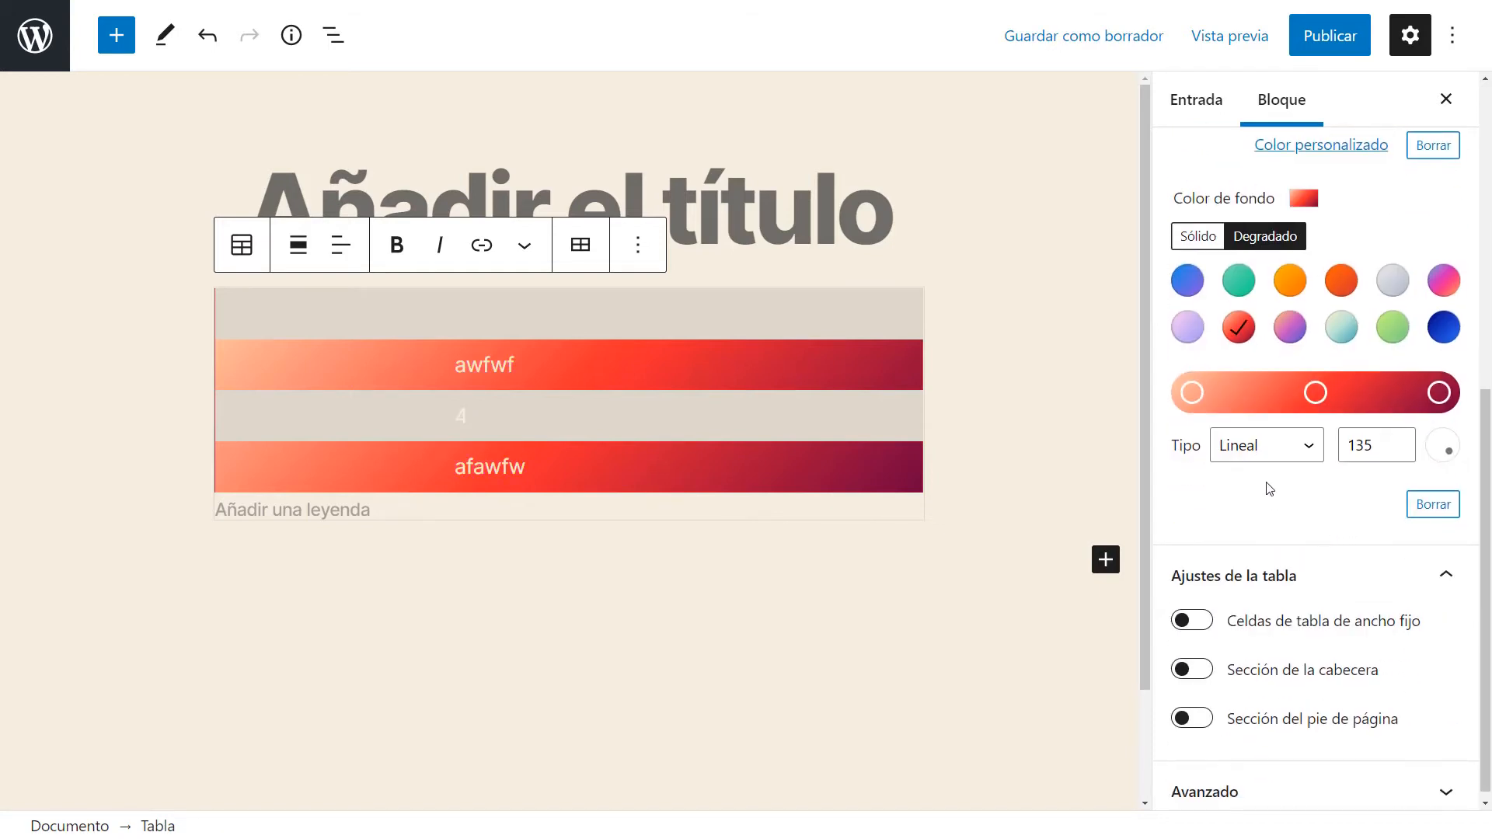
{"action": "scroll", "coordinate": [1264, 528], "scroll_direction": "up", "scroll_amount": 1}
{"action": "scroll", "coordinate": [1234, 526], "scroll_direction": "down", "scroll_amount": 1}
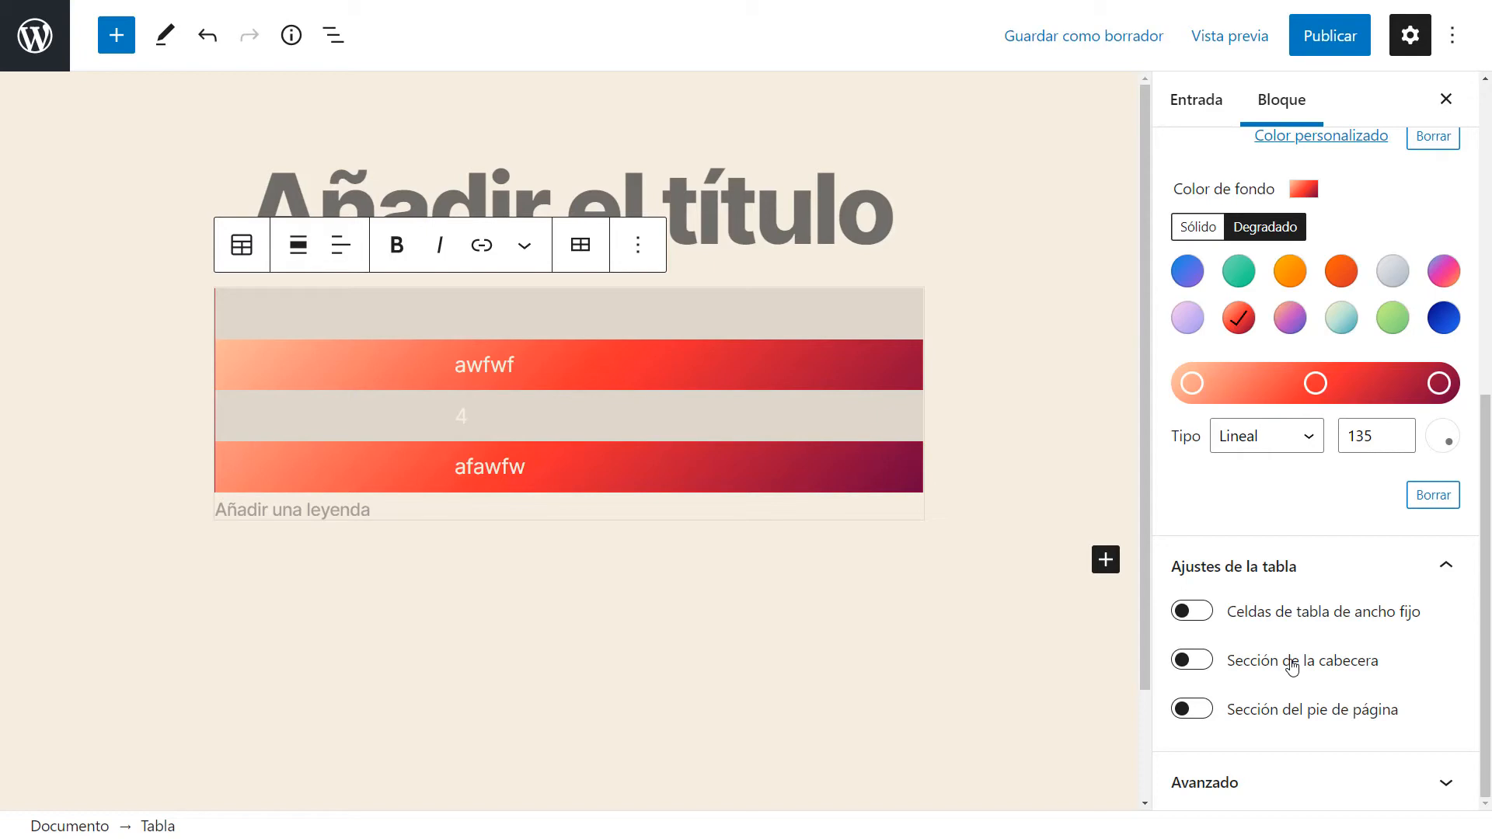
{"action": "key", "text": "super+plus"}
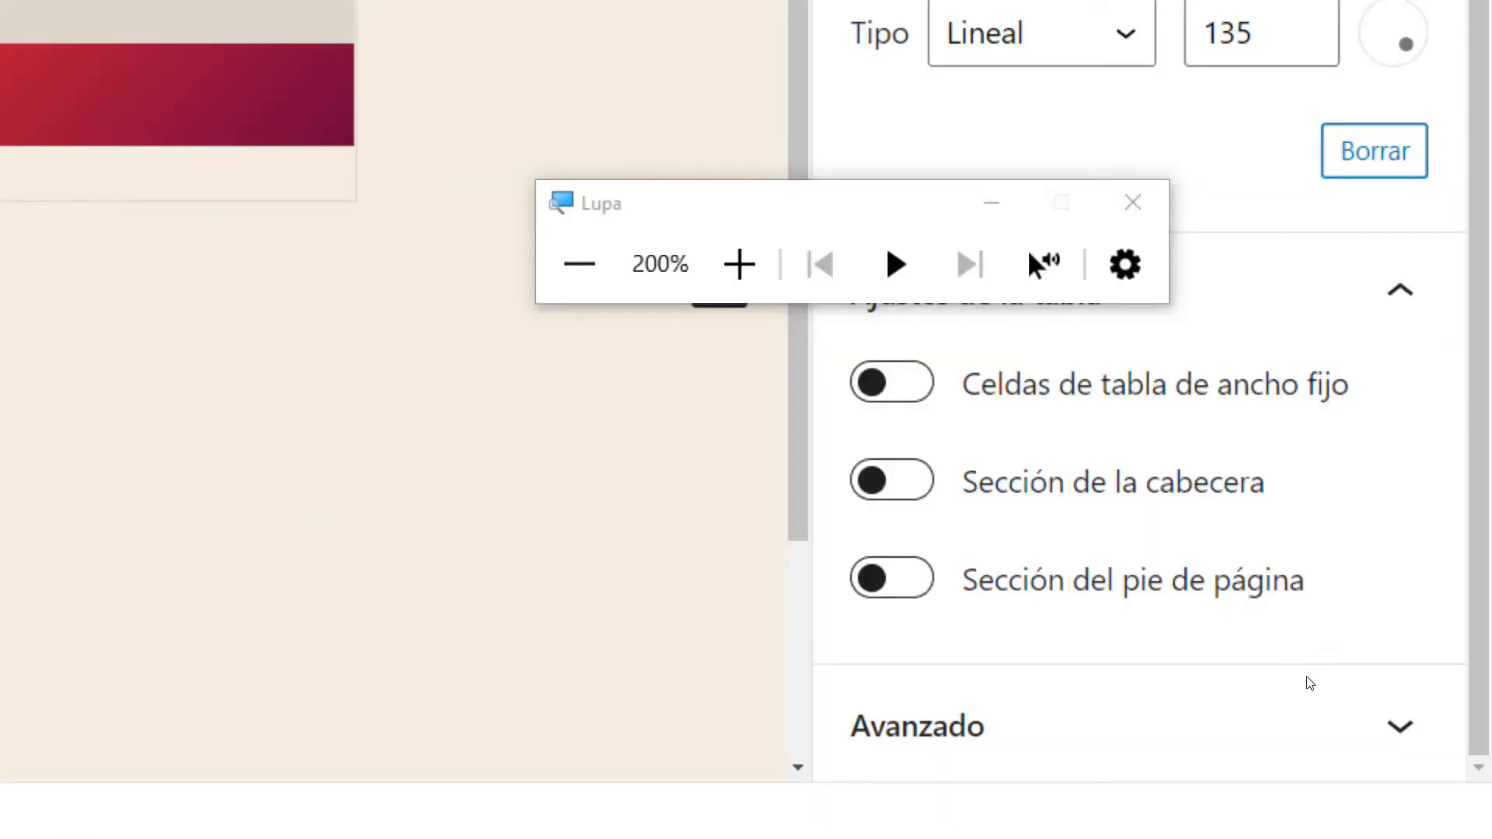
{"action": "key", "text": "super+minus"}
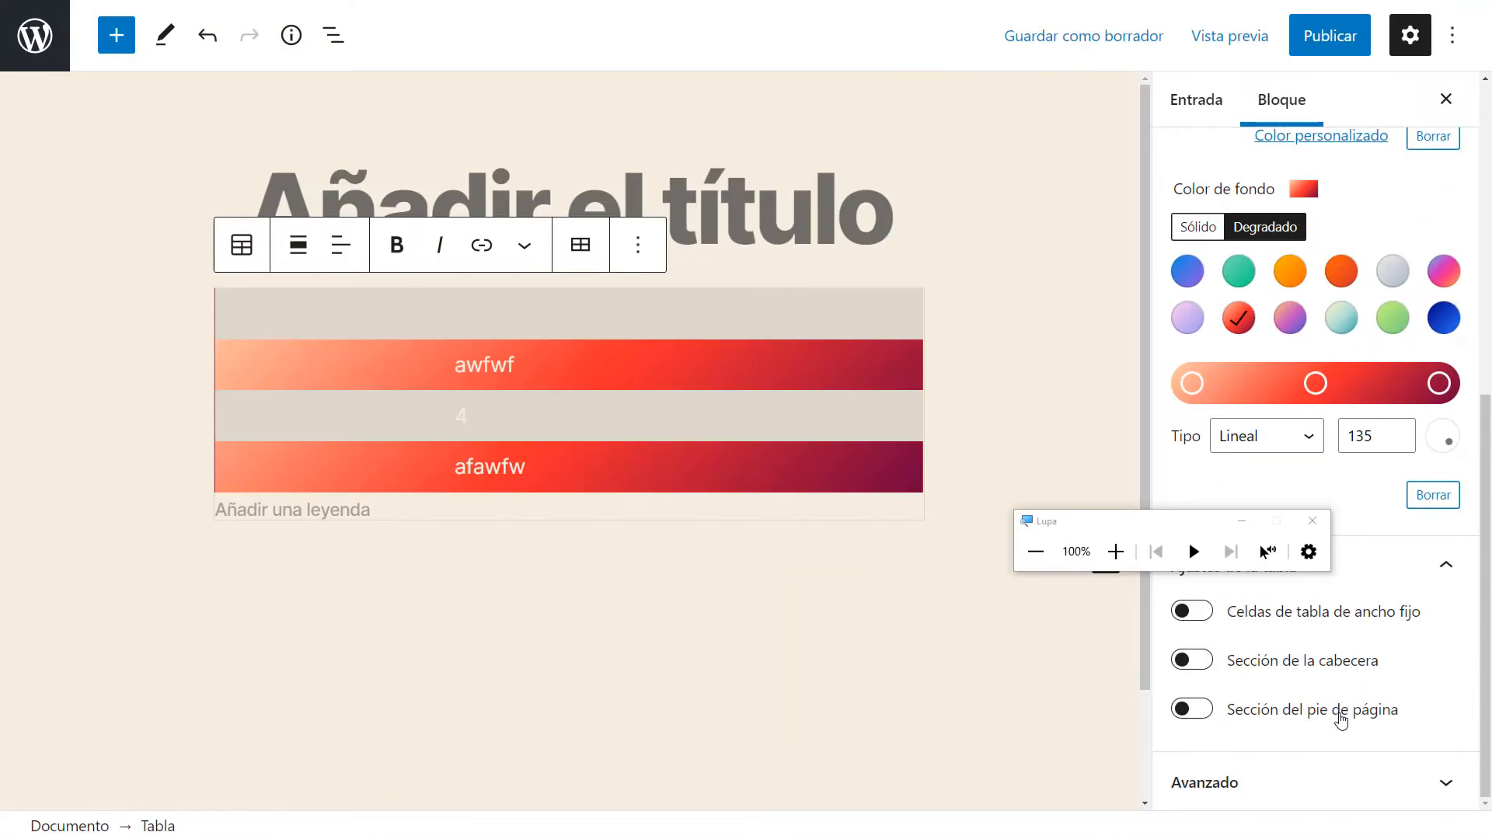
{"action": "left_click", "coordinate": [1312, 520]}
Switch the table style to Por defecto.
{"action": "scroll", "coordinate": [1313, 513], "scroll_direction": "up", "scroll_amount": 5}
{"action": "scroll", "coordinate": [1253, 270], "scroll_direction": "up", "scroll_amount": 2}
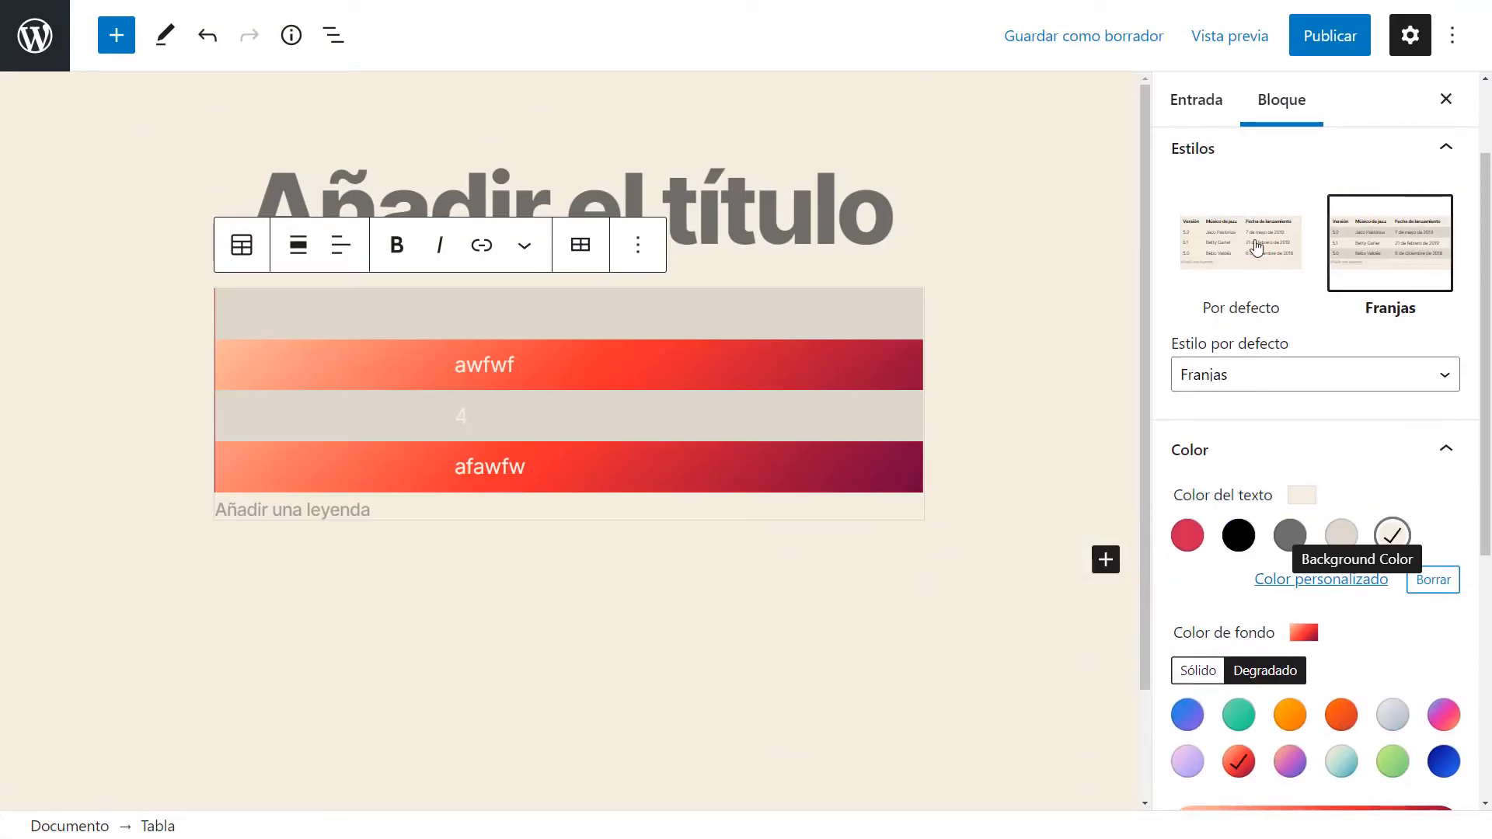
{"action": "left_click", "coordinate": [1253, 260]}
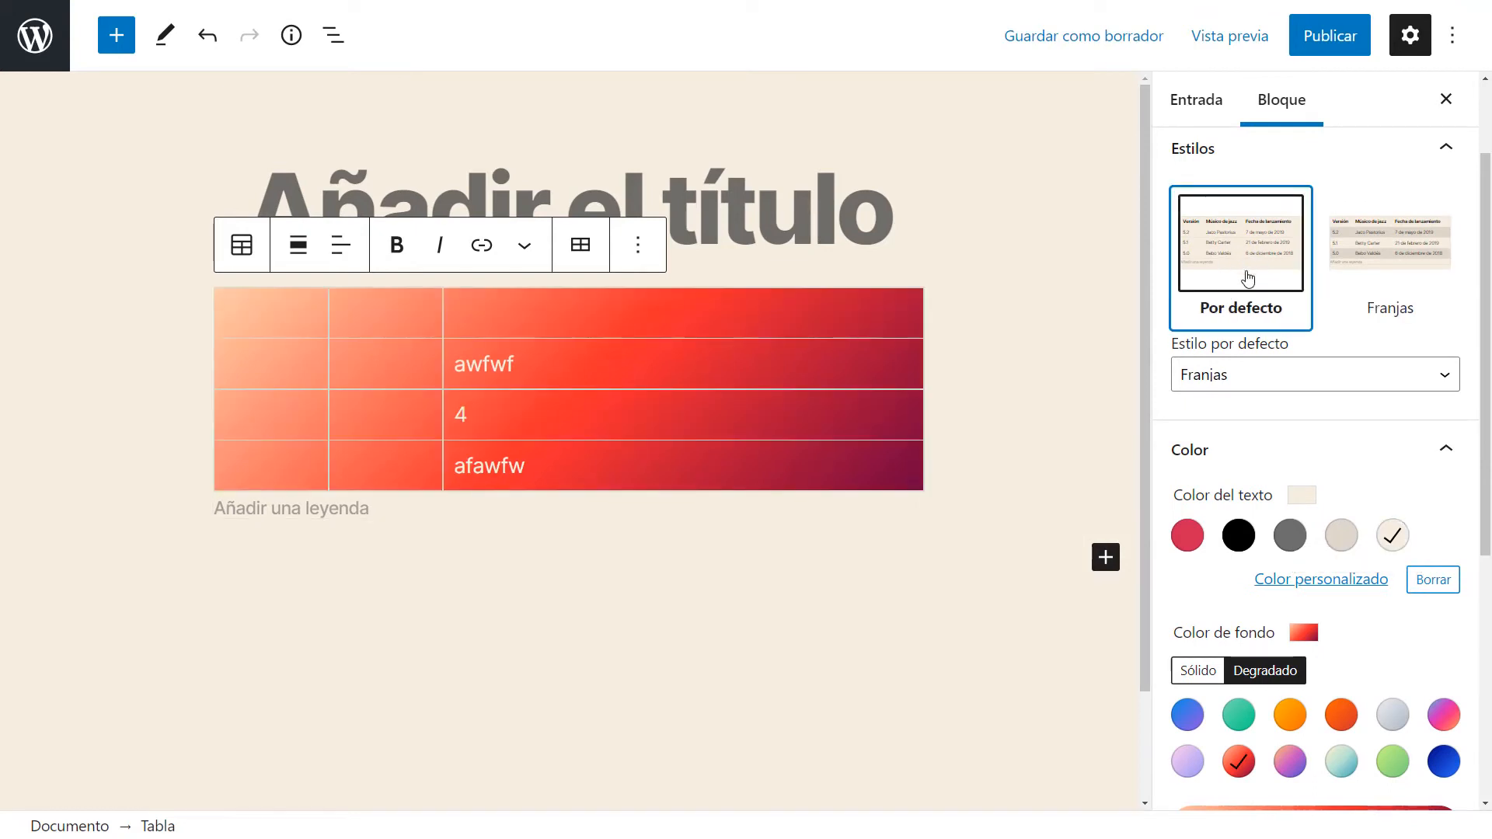
Turn on fixed-width table cells, the header section and the footer section.
{"action": "scroll", "coordinate": [1241, 440], "scroll_direction": "down", "scroll_amount": 4}
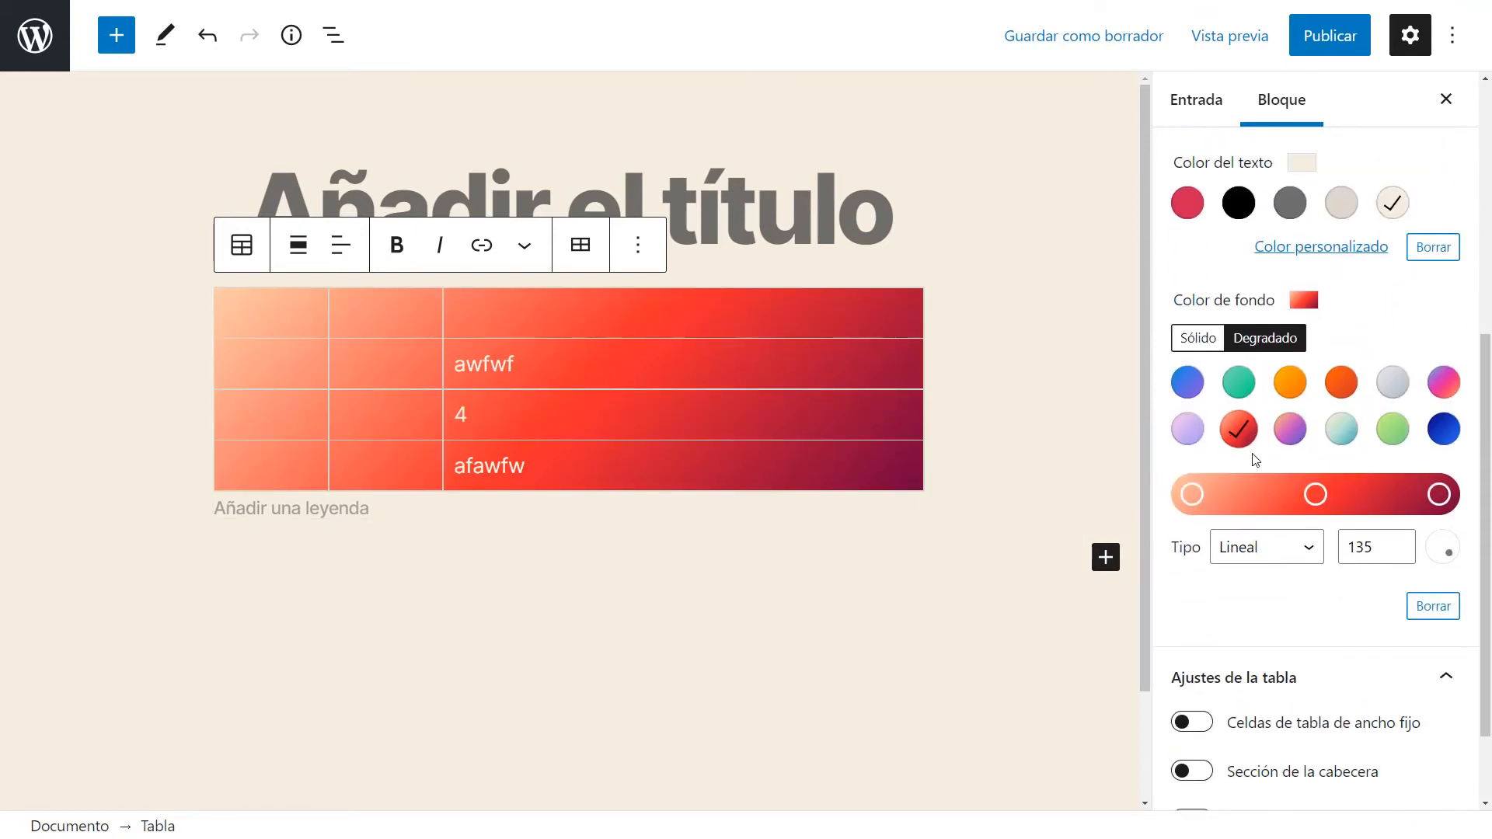
{"action": "scroll", "coordinate": [1235, 603], "scroll_direction": "down", "scroll_amount": 2}
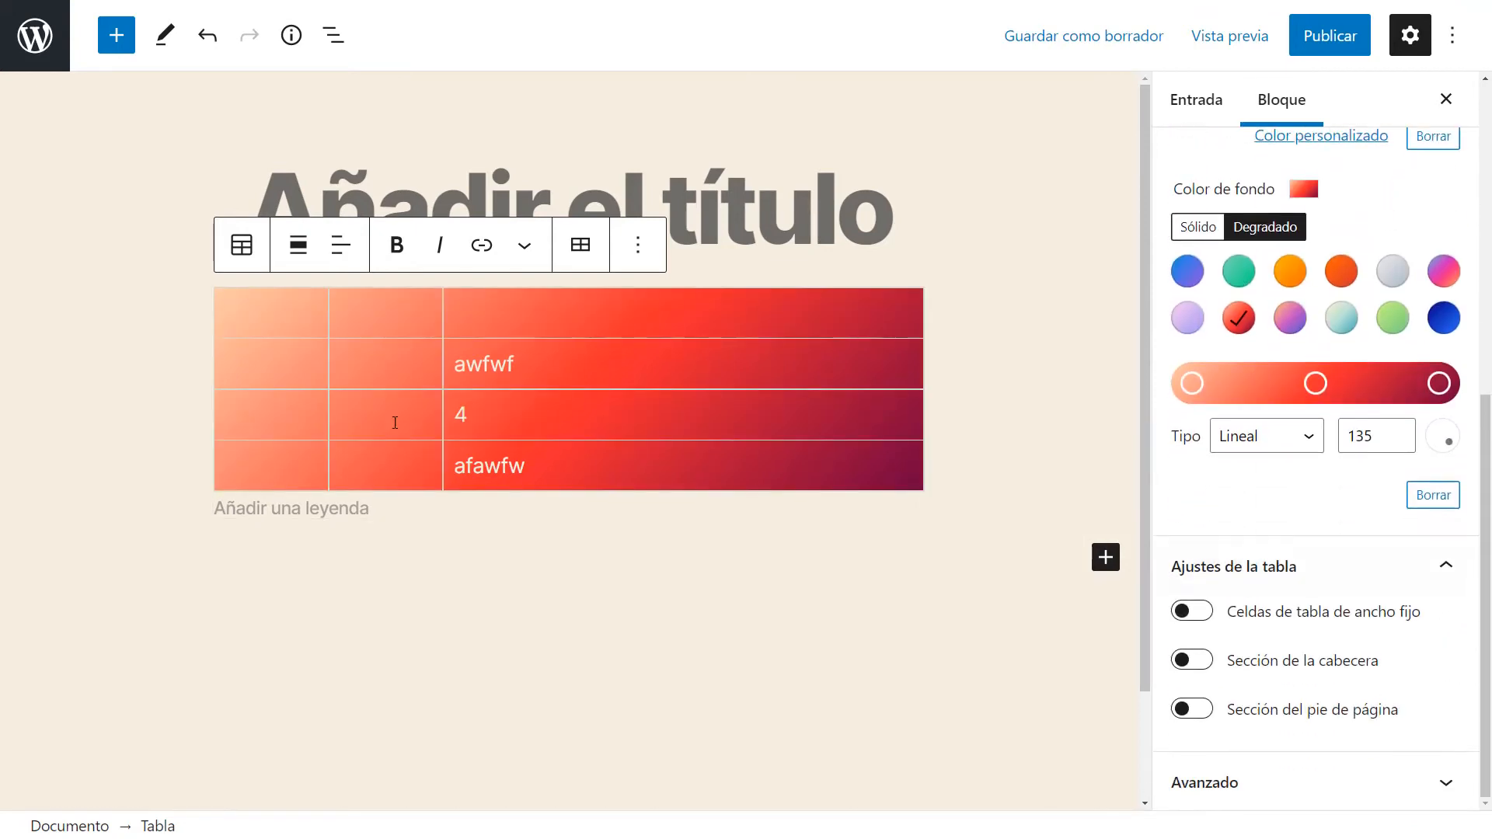
{"action": "left_click", "coordinate": [273, 321]}
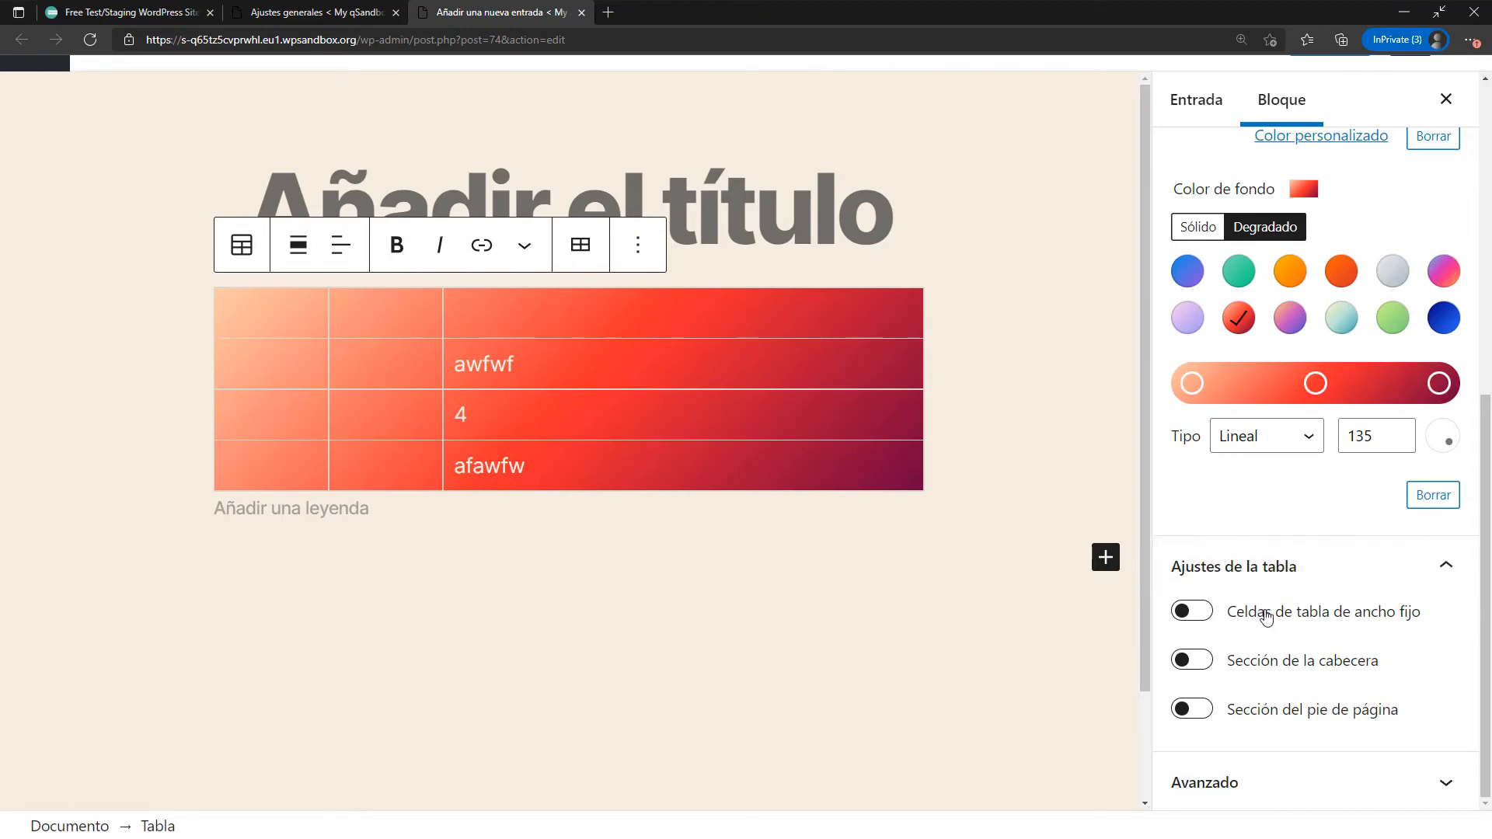
{"action": "left_click", "coordinate": [1204, 621]}
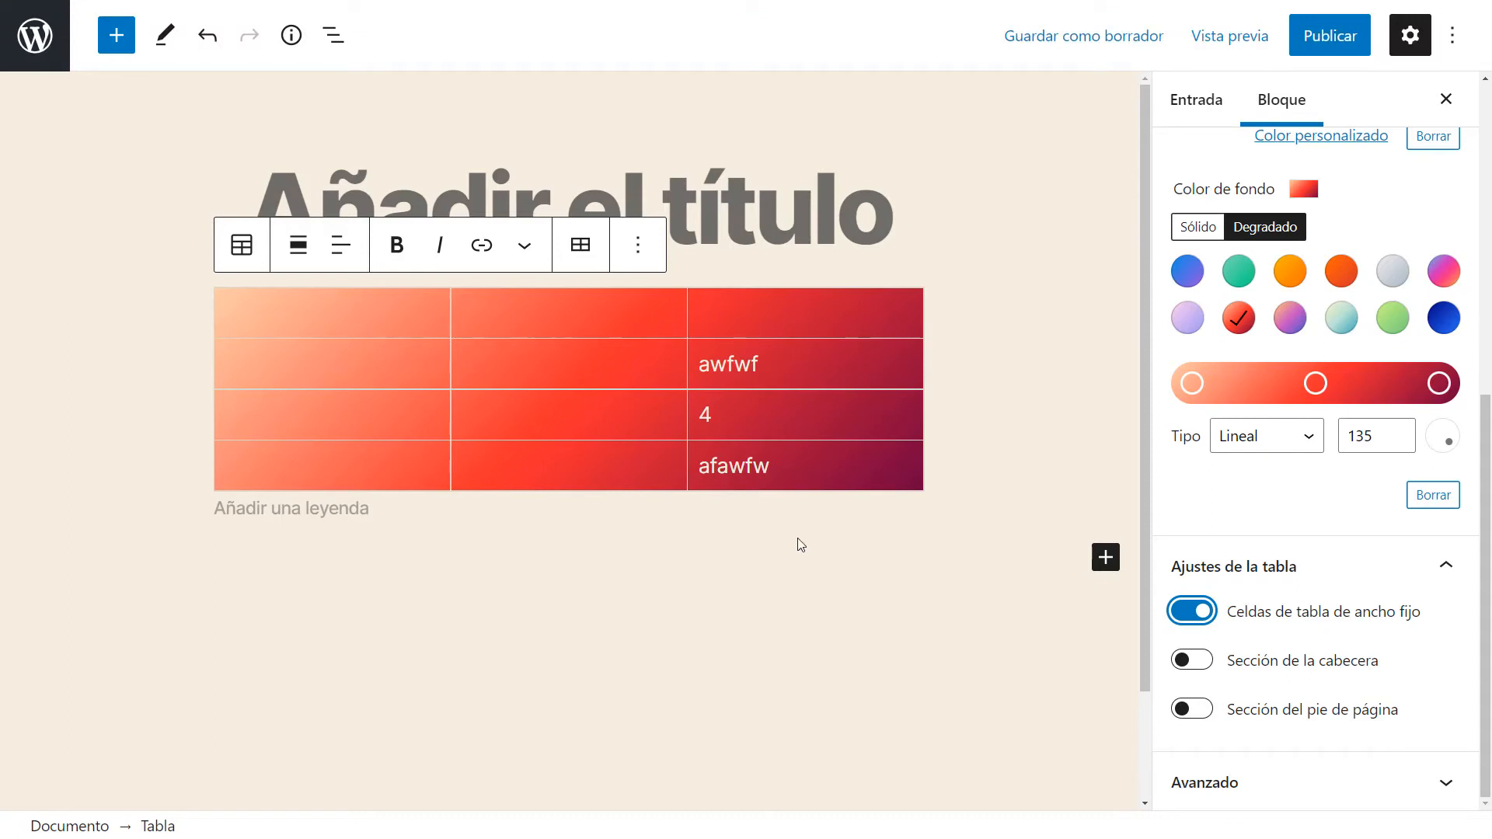
{"action": "left_click", "coordinate": [1210, 673]}
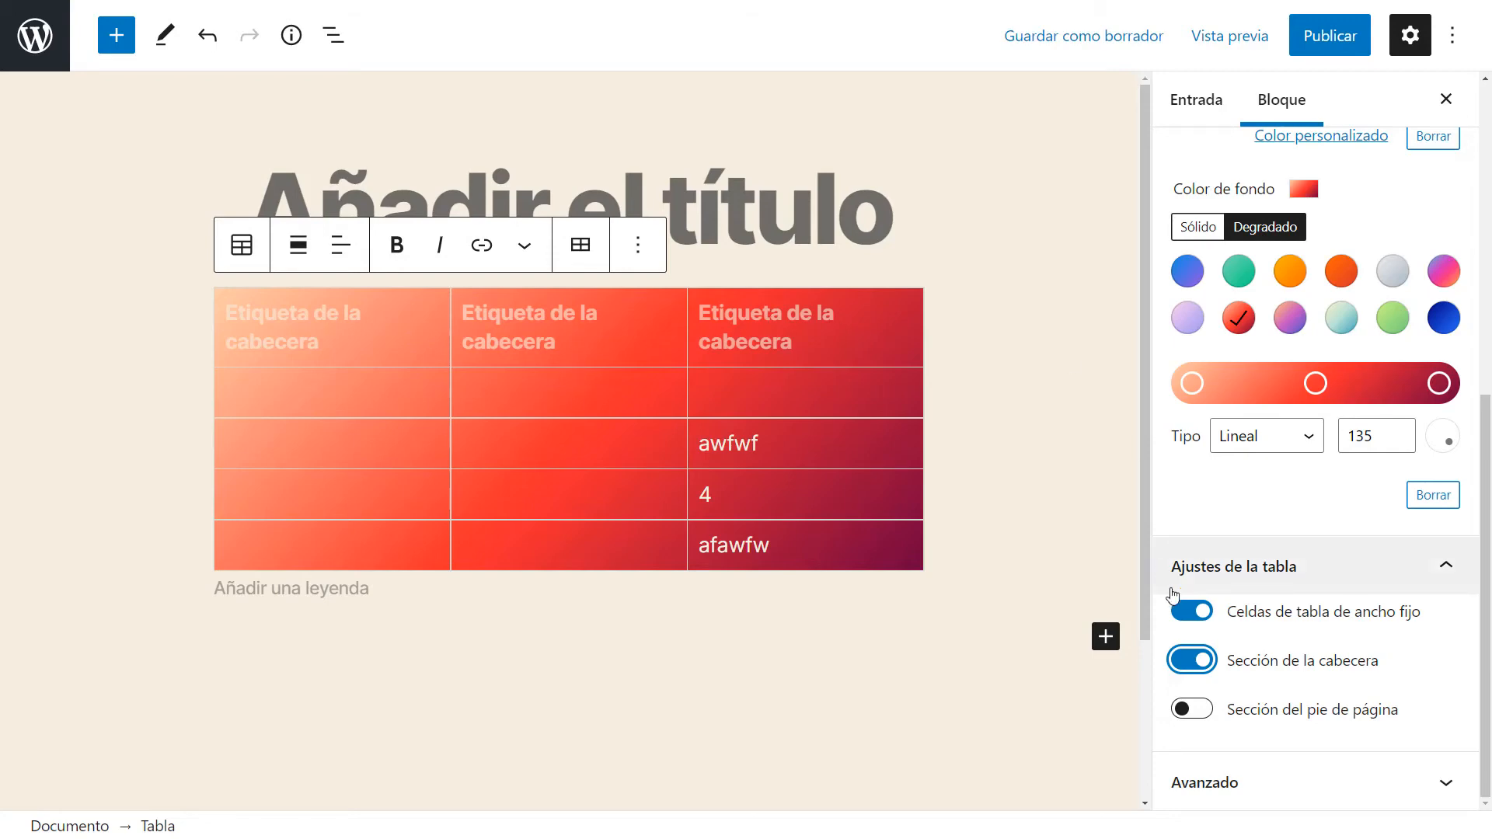
{"action": "left_click", "coordinate": [1194, 710]}
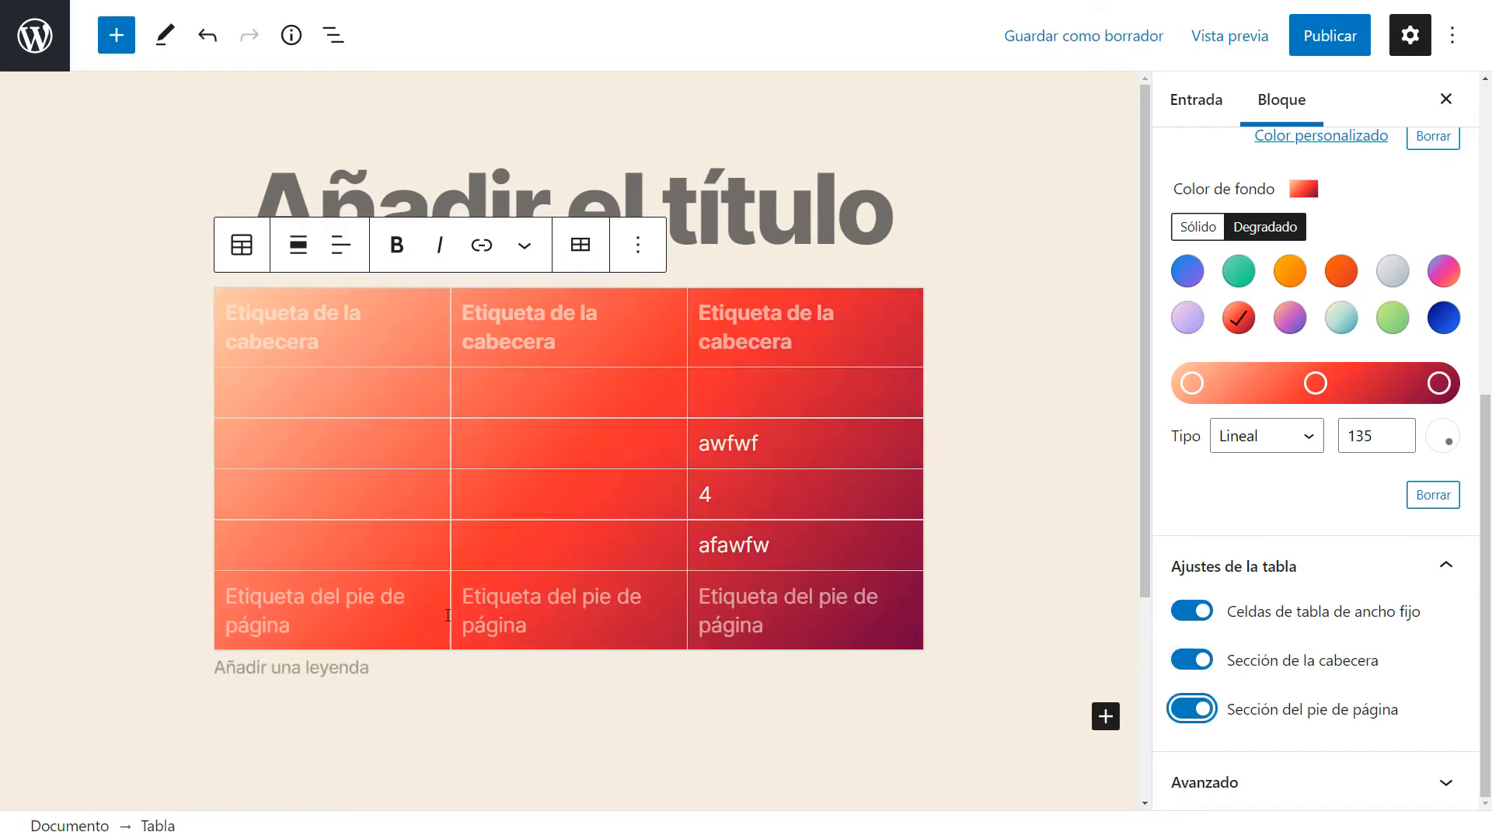
Enter Total and $324.0 in the second and third footer cells.
{"action": "left_click", "coordinate": [520, 609]}
{"action": "type", "text": "Total"}
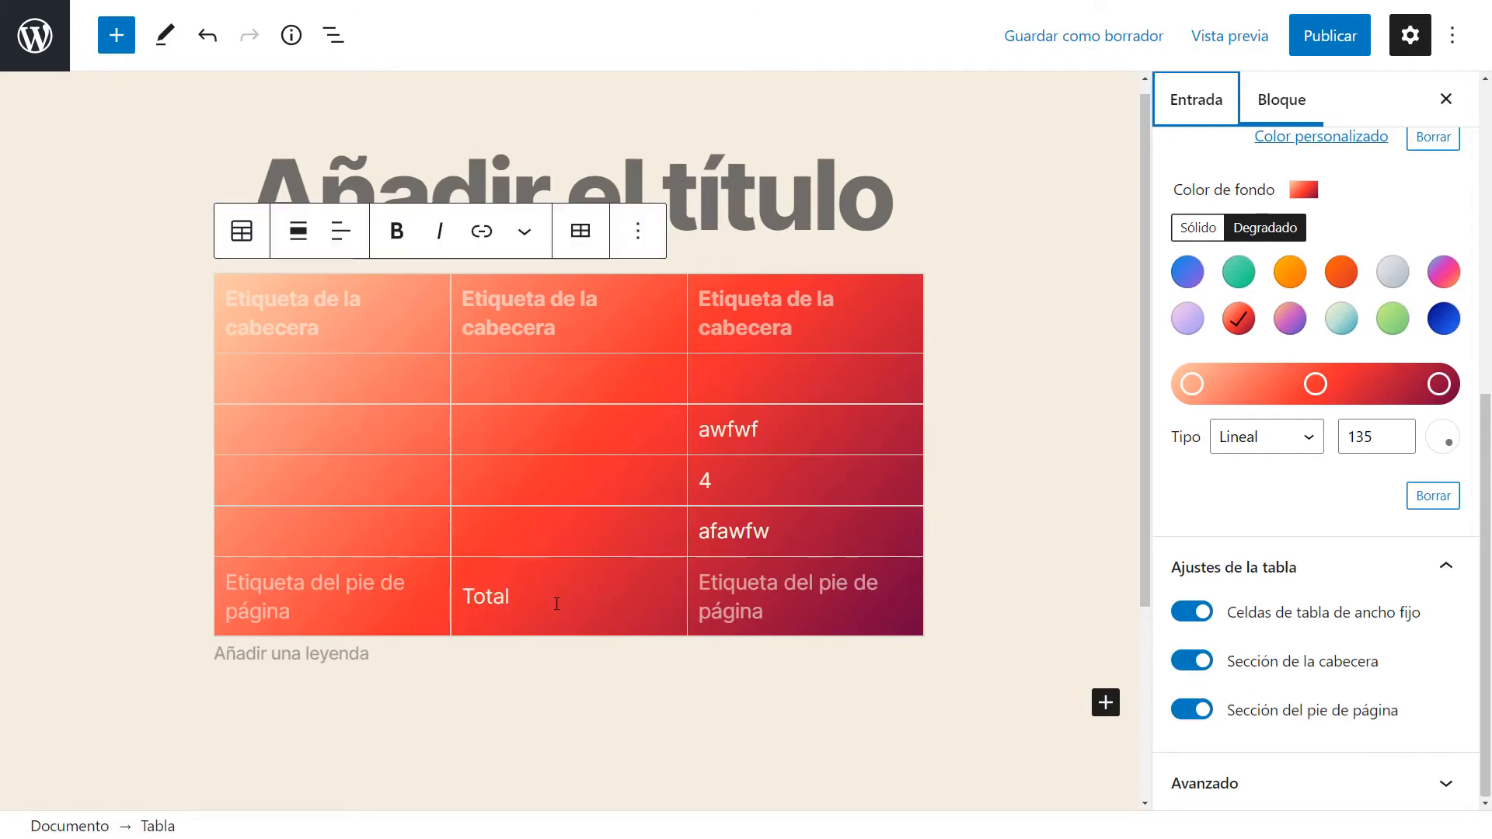
{"action": "left_click", "coordinate": [742, 603]}
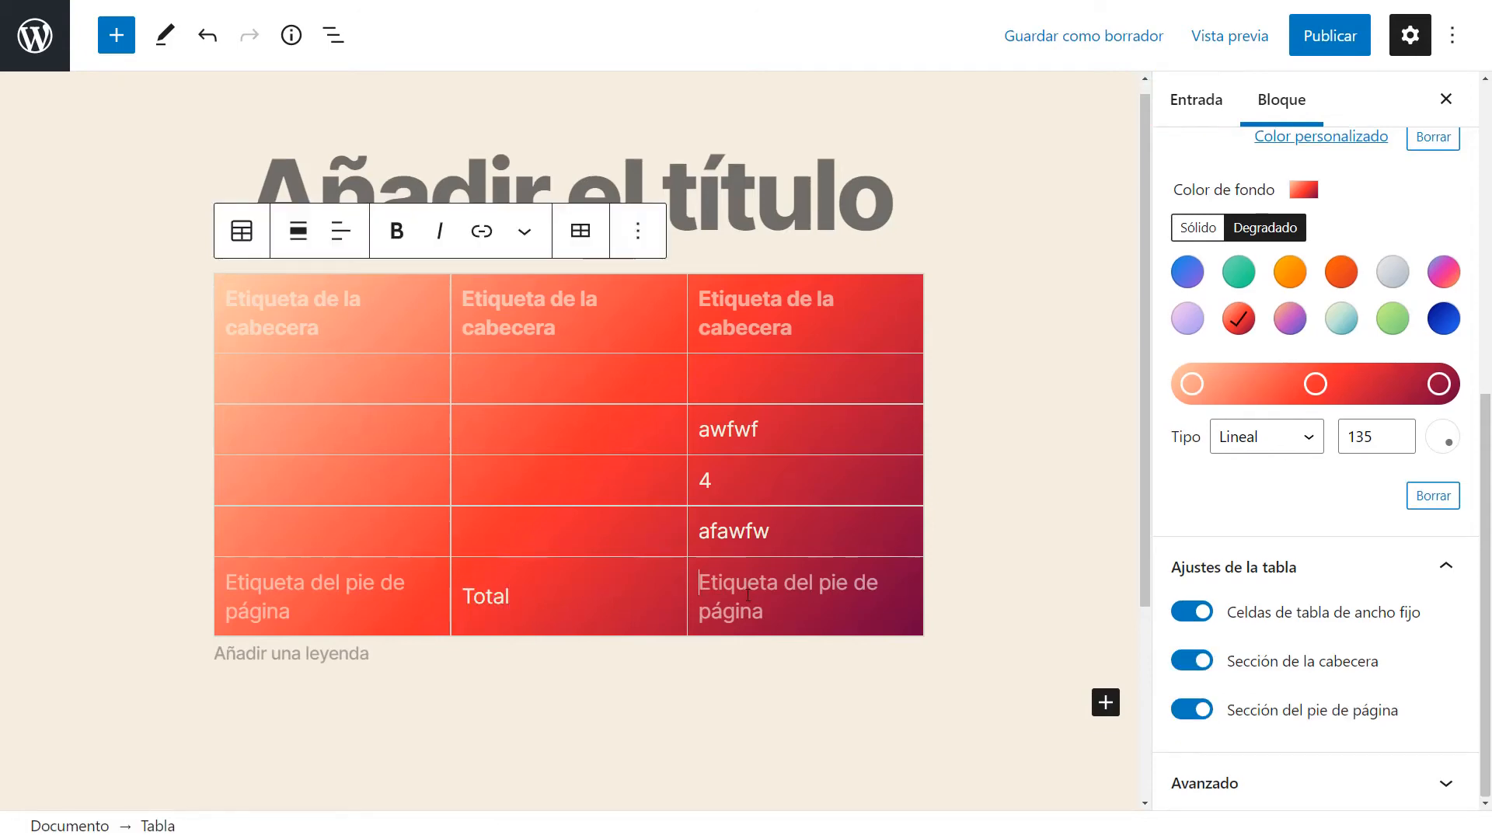
{"action": "type", "text": "$324.0"}
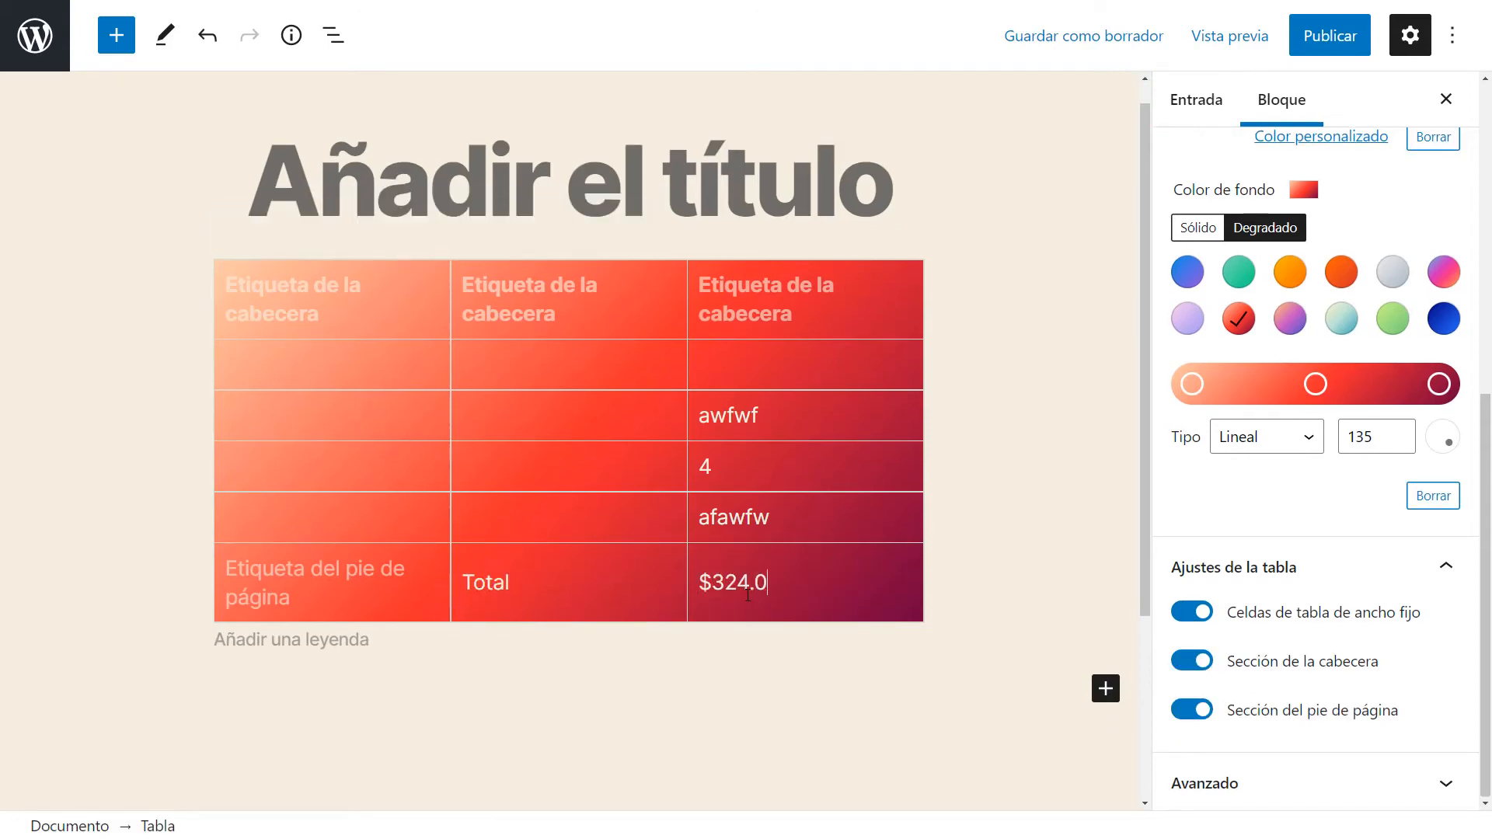
{"action": "type", "text": "0"}
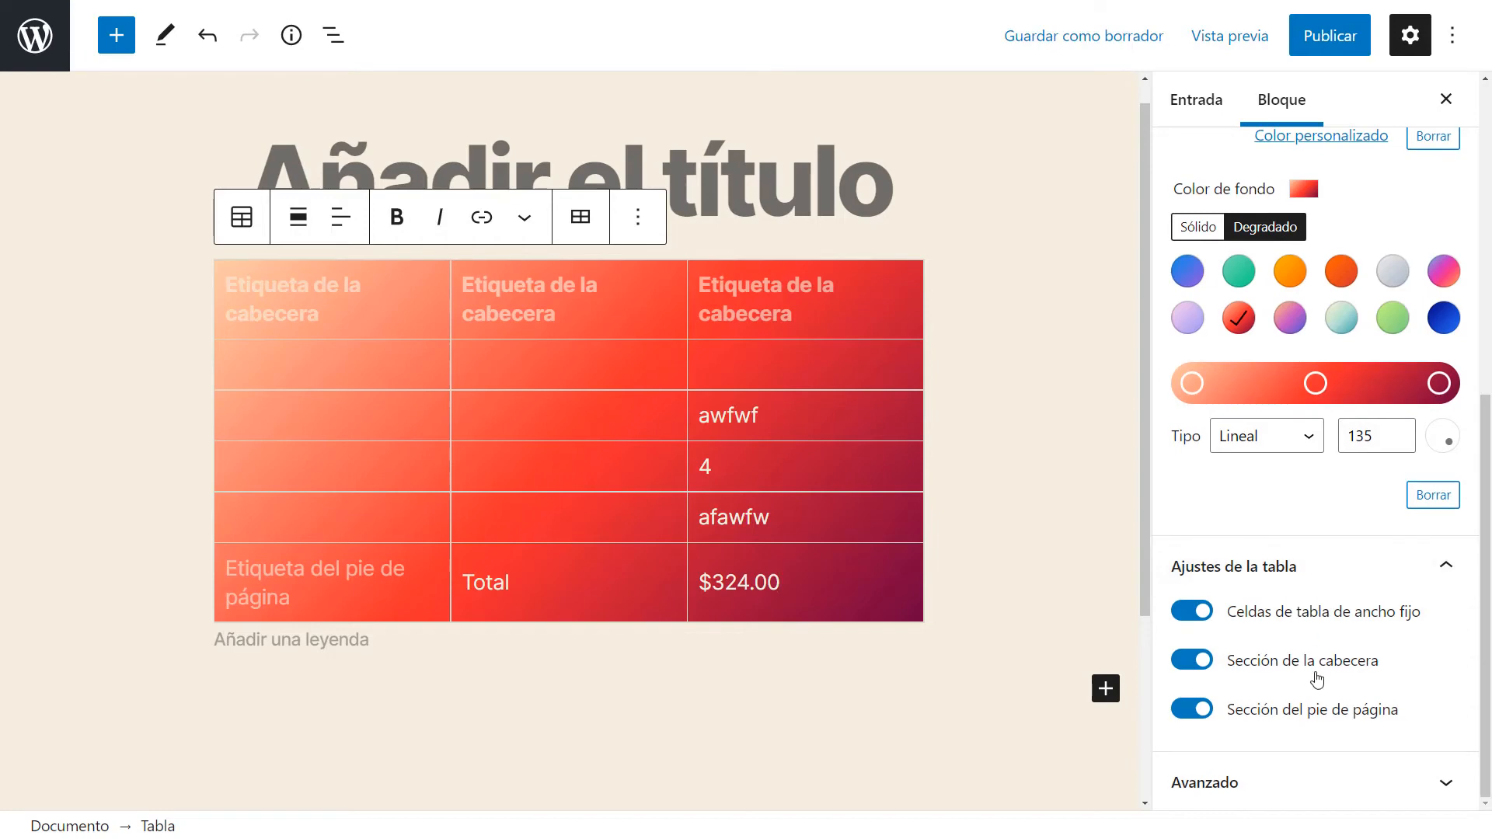
Complete the third footer cell's amount as $324.00.
{"action": "left_click", "coordinate": [1305, 570]}
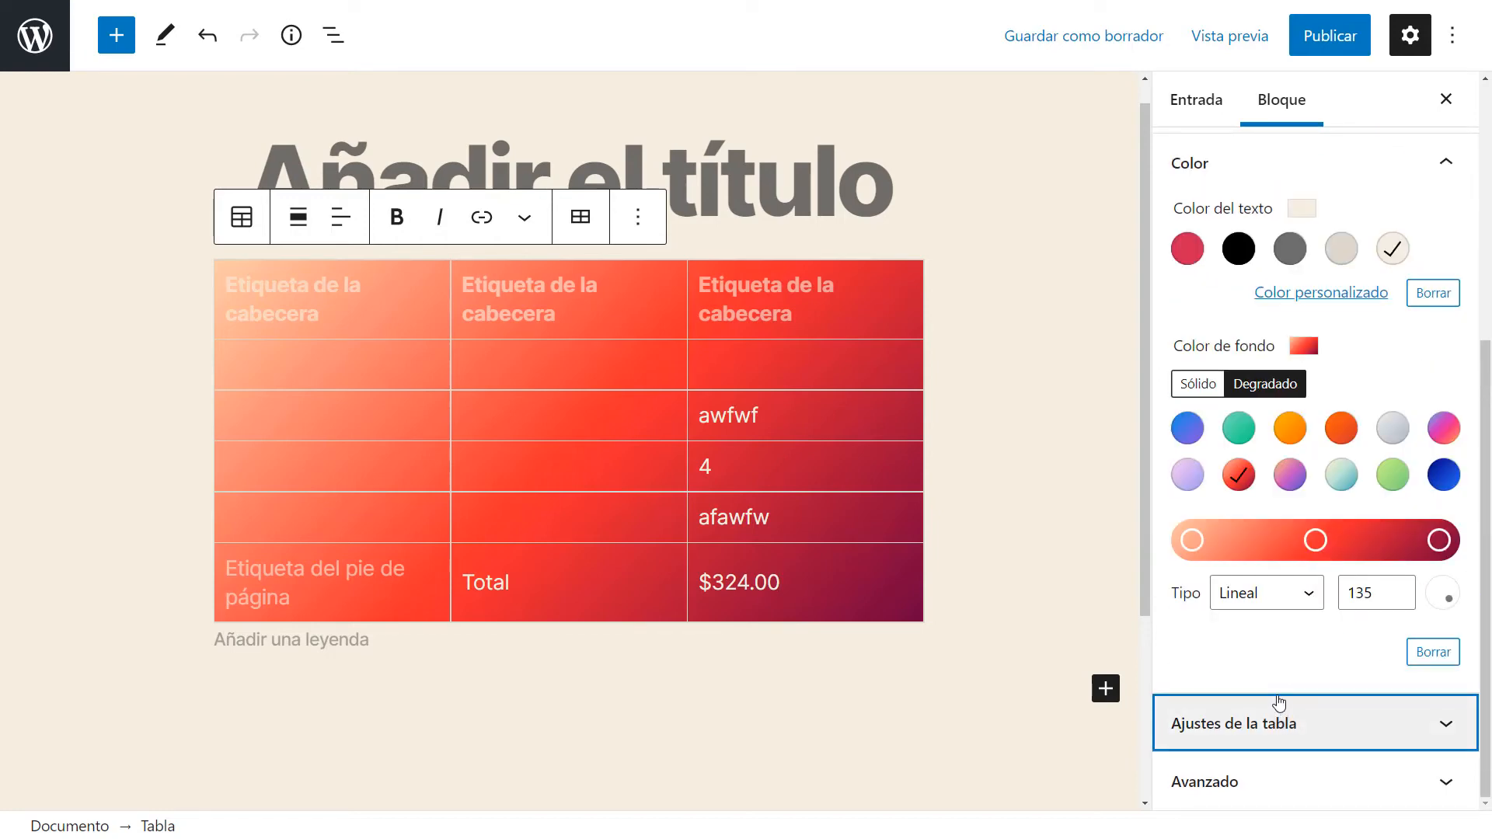
Preview the post in a new tab.
{"action": "left_click", "coordinate": [1209, 35]}
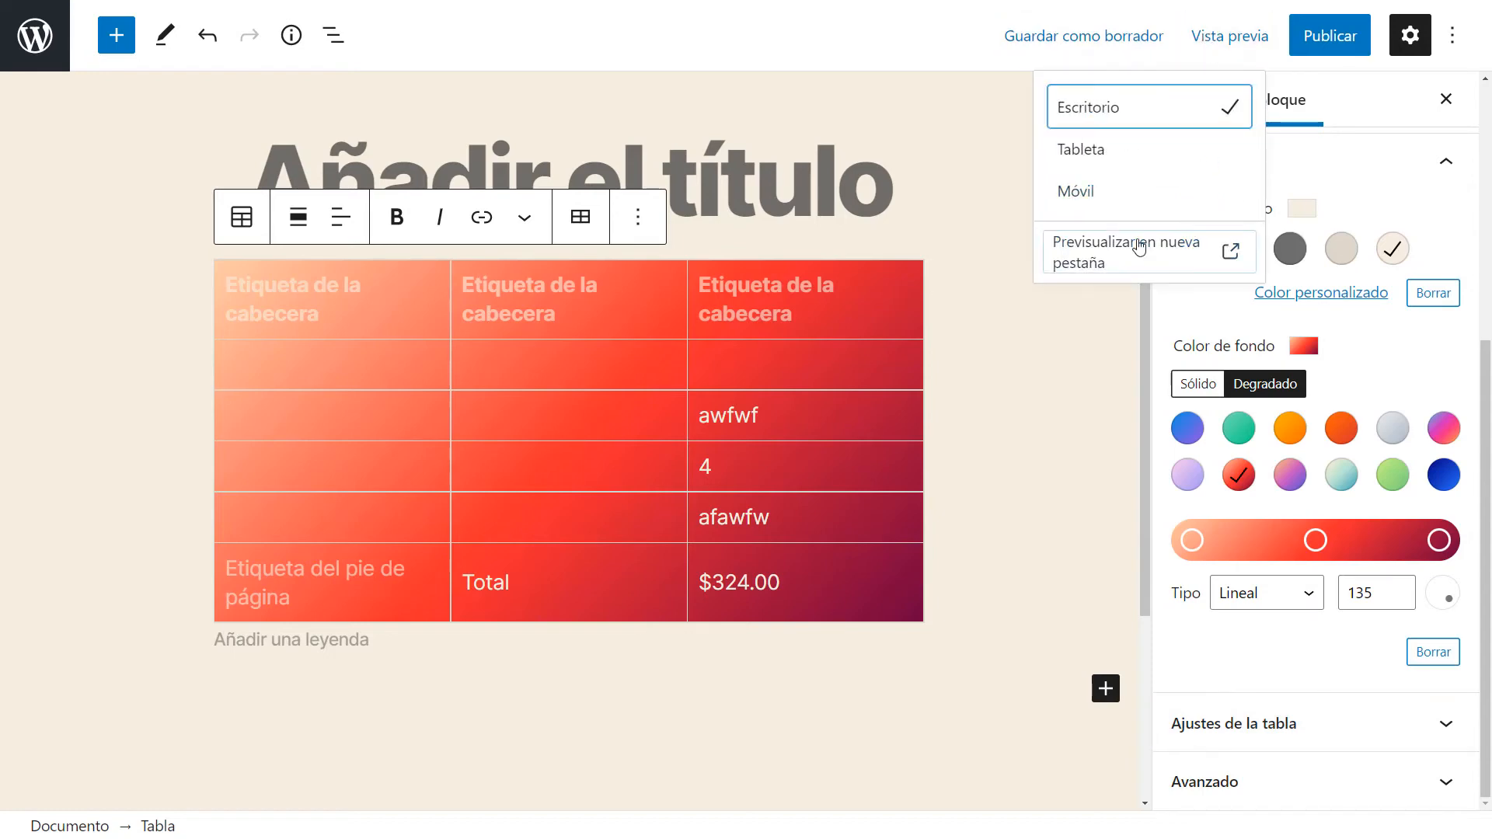
{"action": "left_click", "coordinate": [1139, 247]}
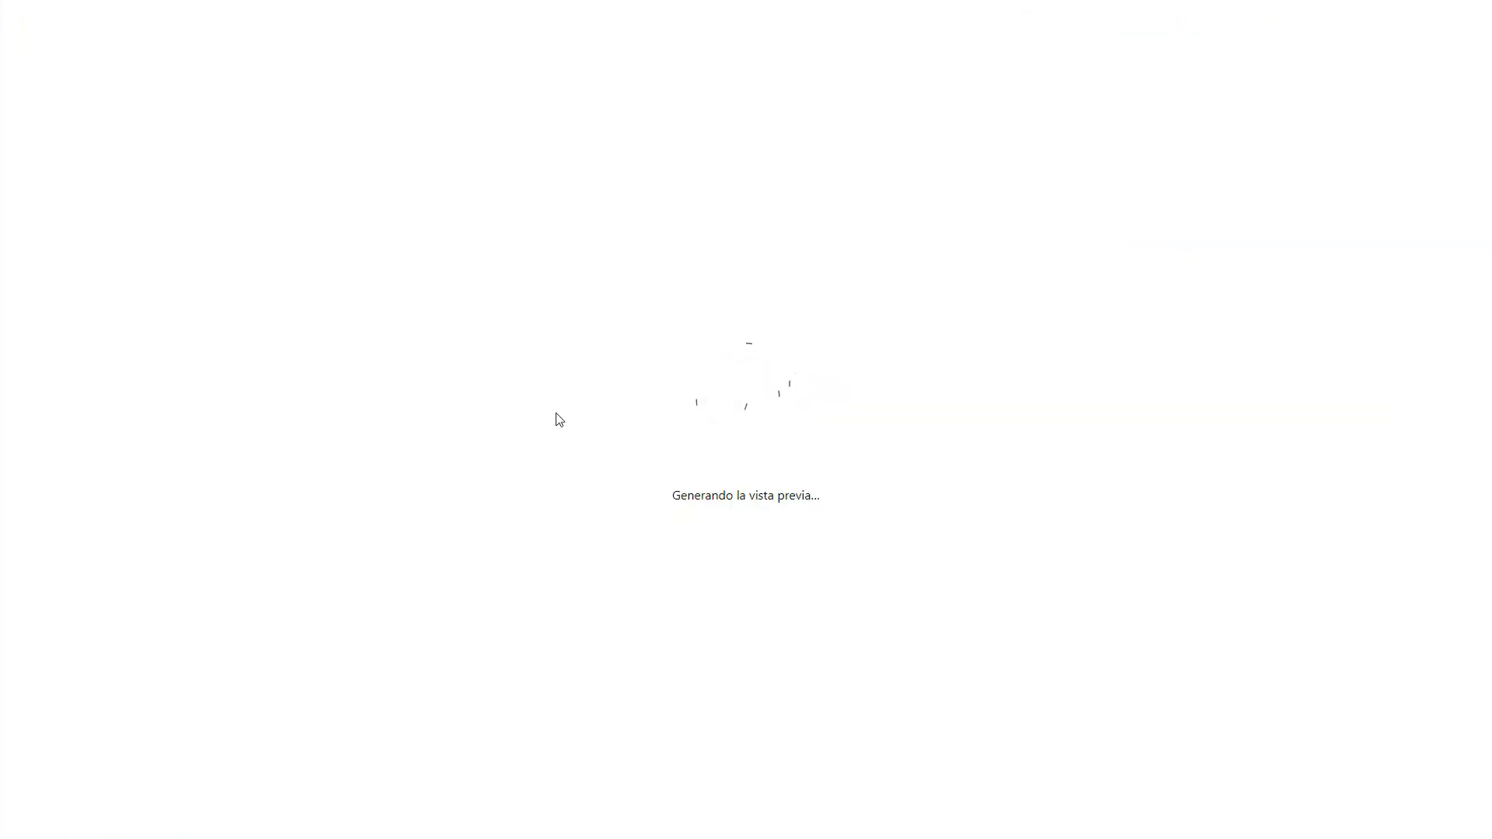
{"action": "scroll", "coordinate": [557, 457], "scroll_direction": "down", "scroll_amount": 3}
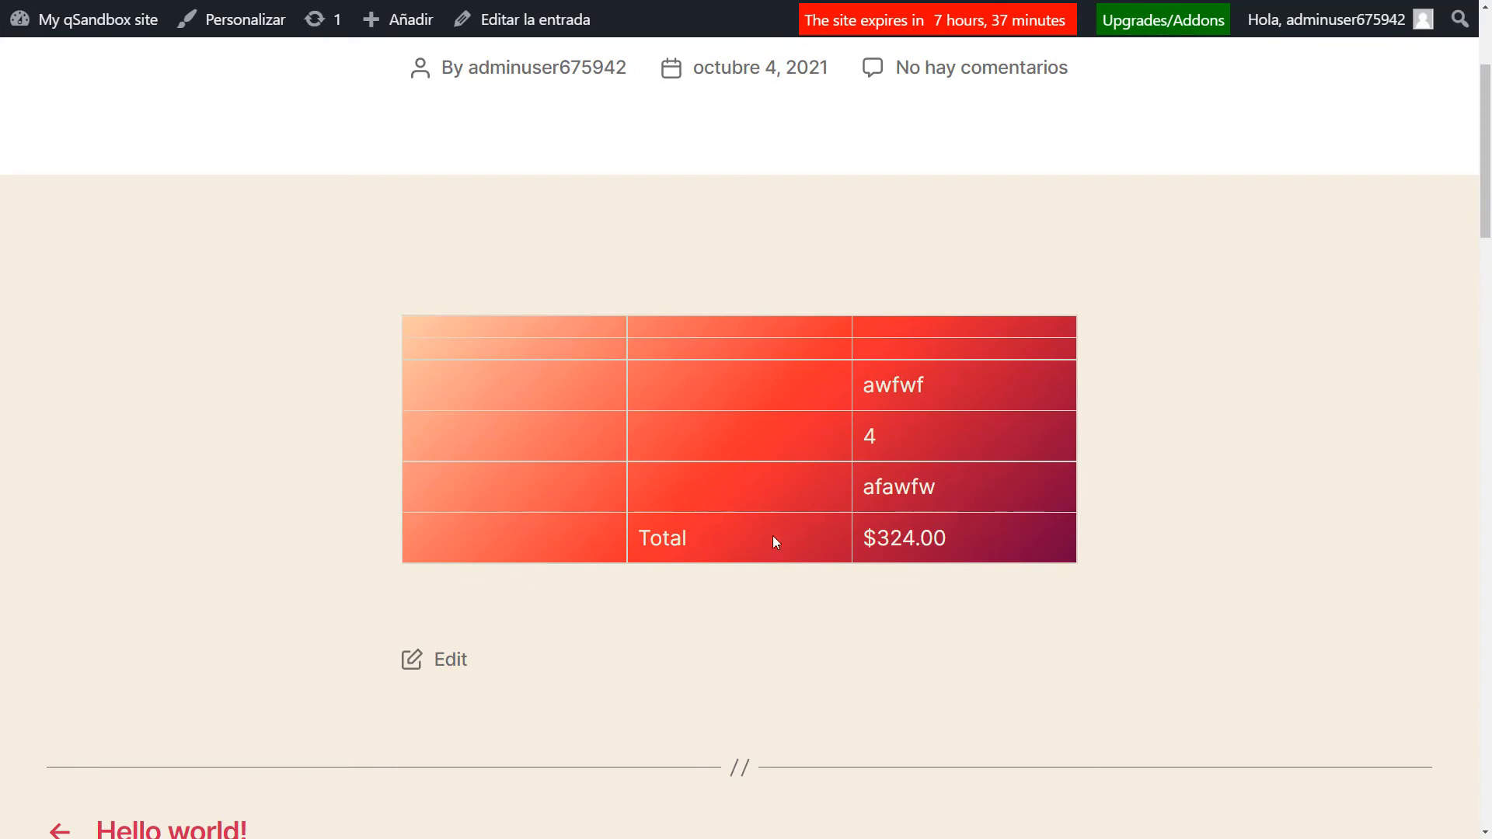
Switch to the Wikipedia page and copy the 2021 opening-weekend box-office table.
{"action": "left_click", "coordinate": [350, 0]}
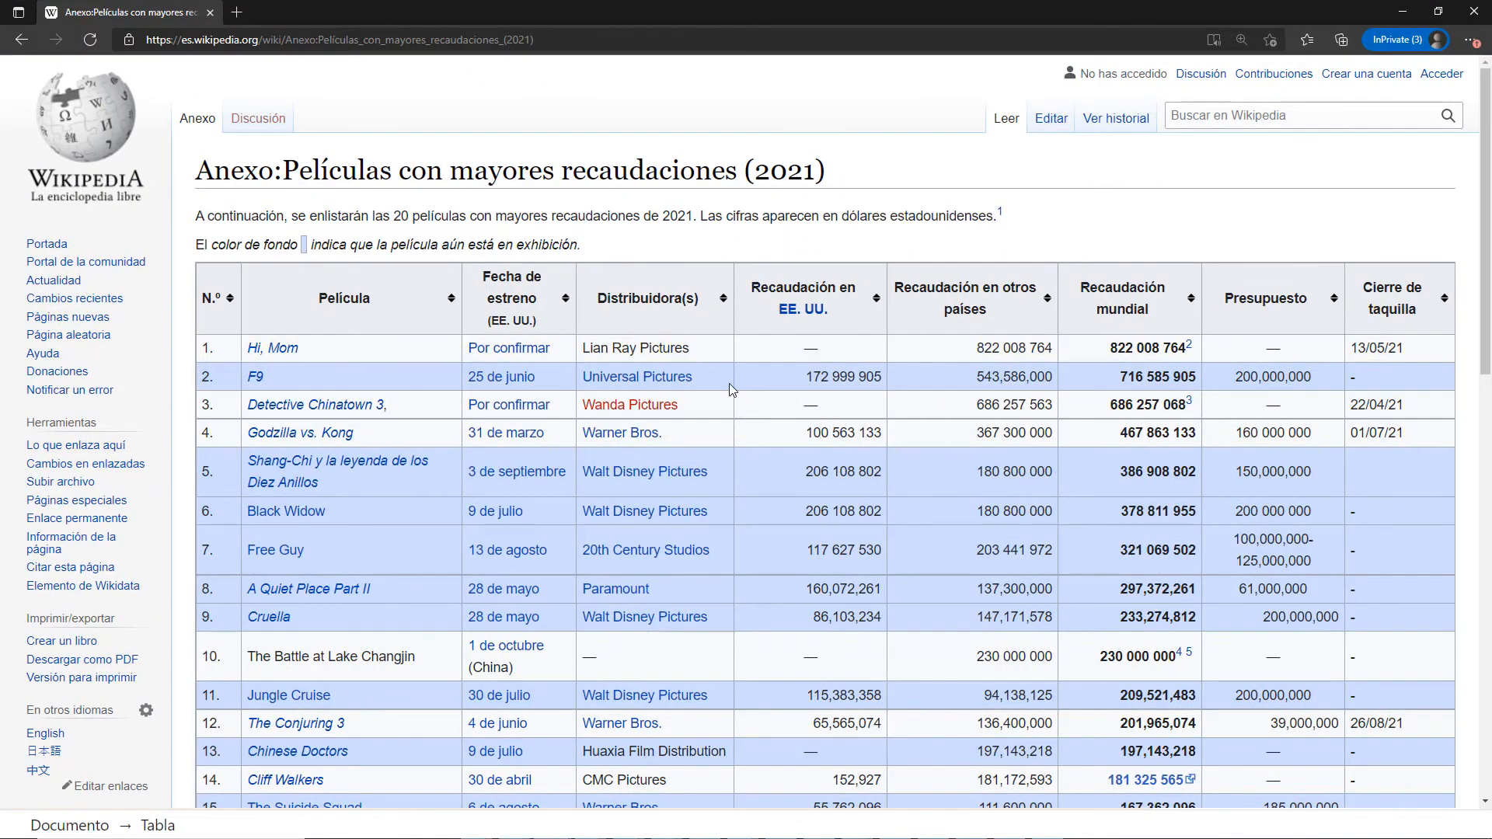
{"action": "scroll", "coordinate": [729, 383], "scroll_direction": "down", "scroll_amount": 10}
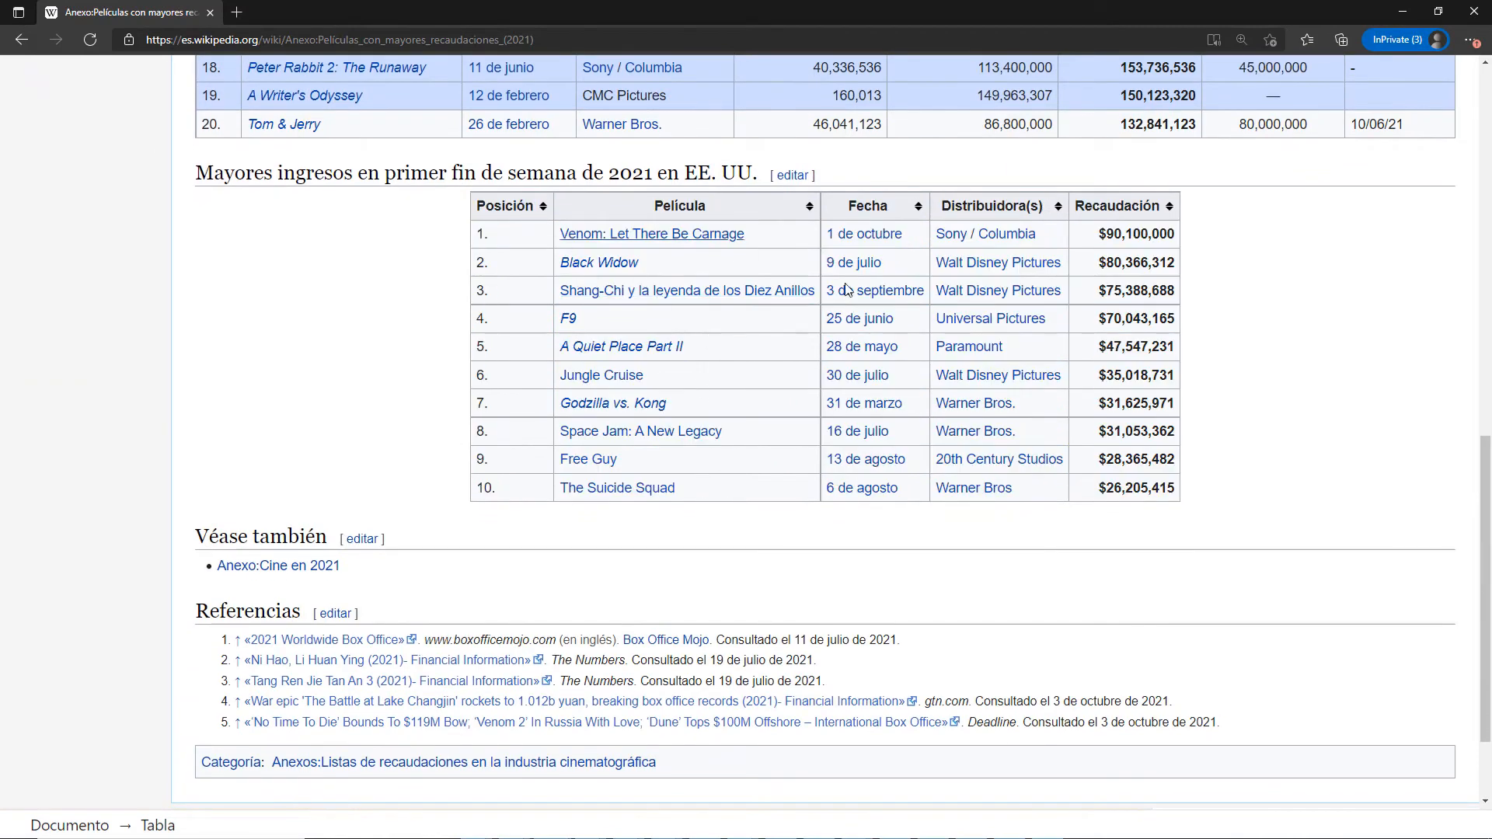
{"action": "left_click_drag", "start_coordinate": [1227, 488], "coordinate": [465, 221]}
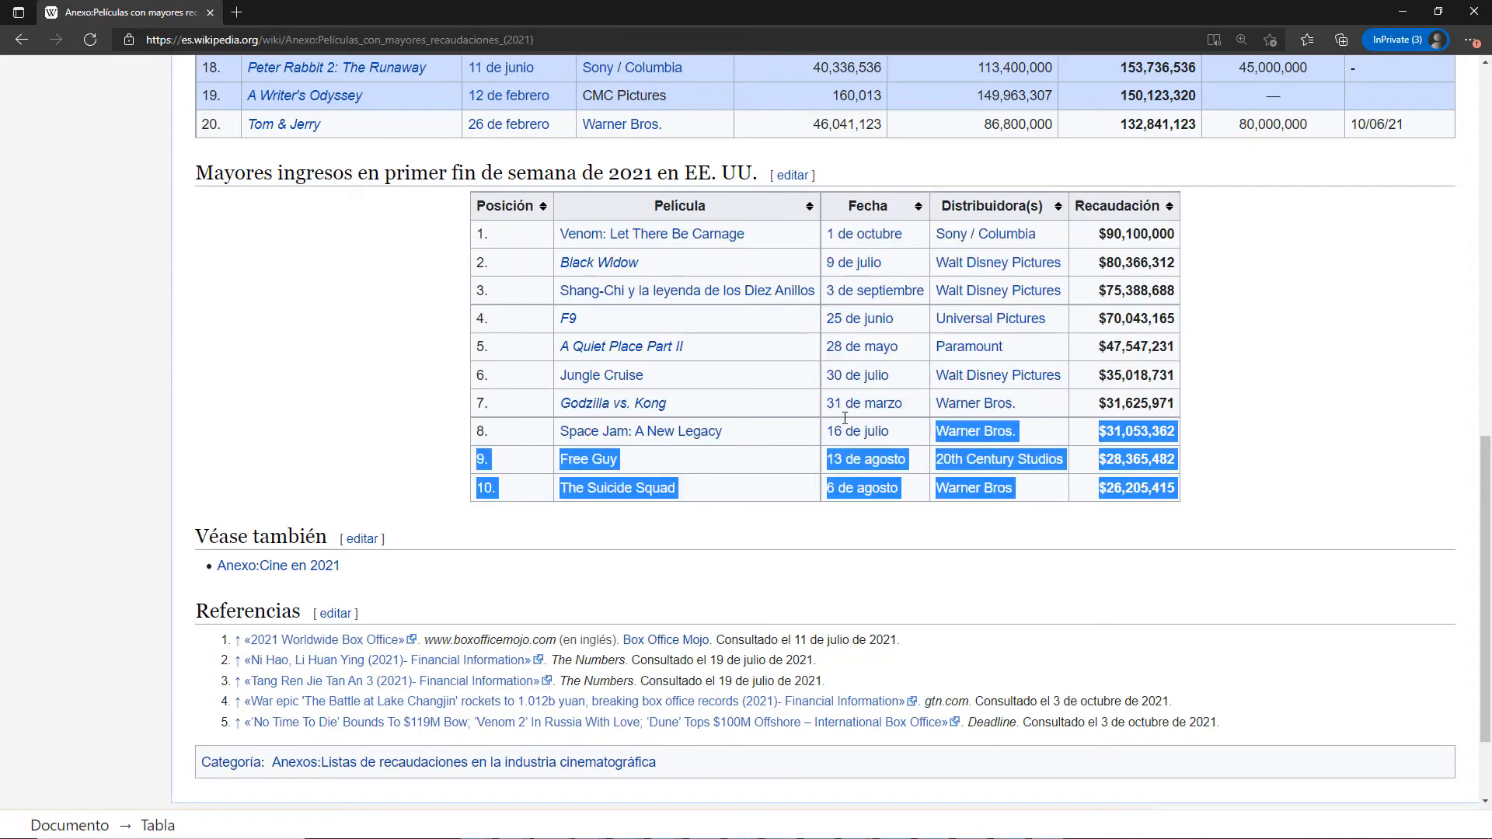
{"action": "left_click", "coordinate": [1403, 12]}
Paste the copied box-office table into a new block below the existing table.
{"action": "left_click", "coordinate": [344, 694]}
{"action": "left_click", "coordinate": [346, 680]}
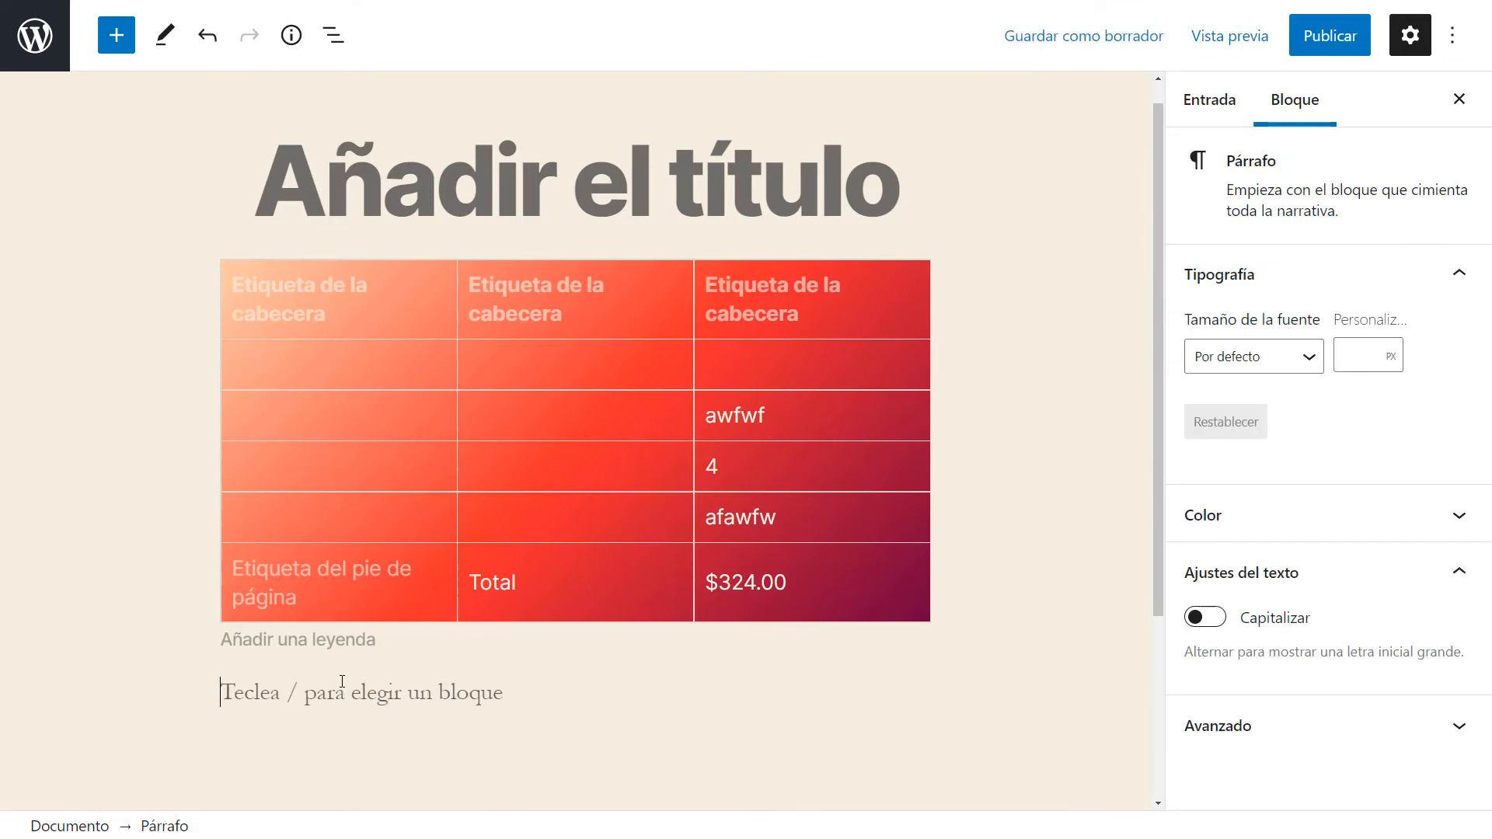
{"action": "scroll", "coordinate": [353, 660], "scroll_direction": "down", "scroll_amount": 3}
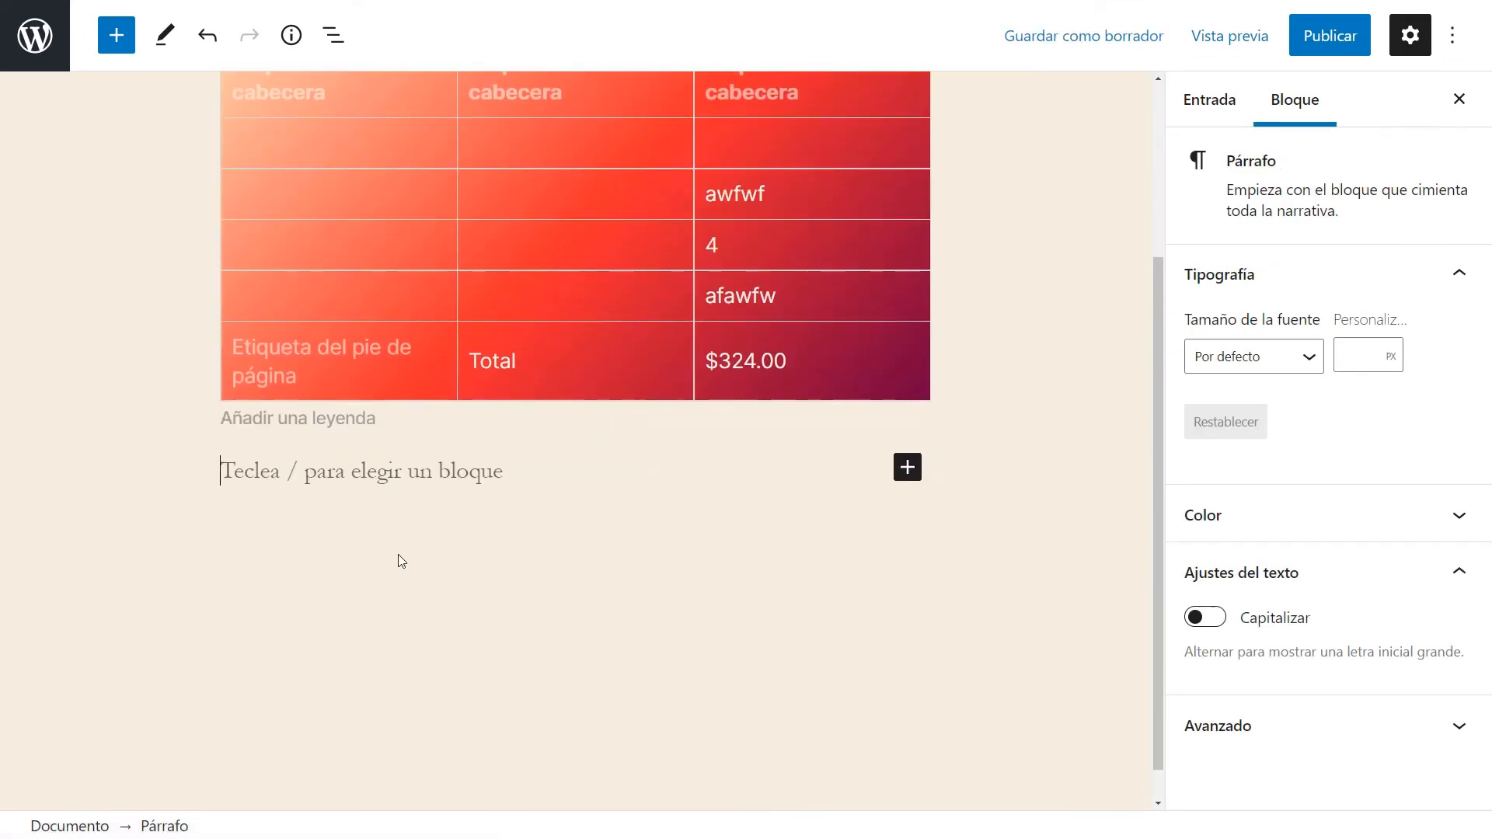
{"action": "left_click", "coordinate": [302, 419]}
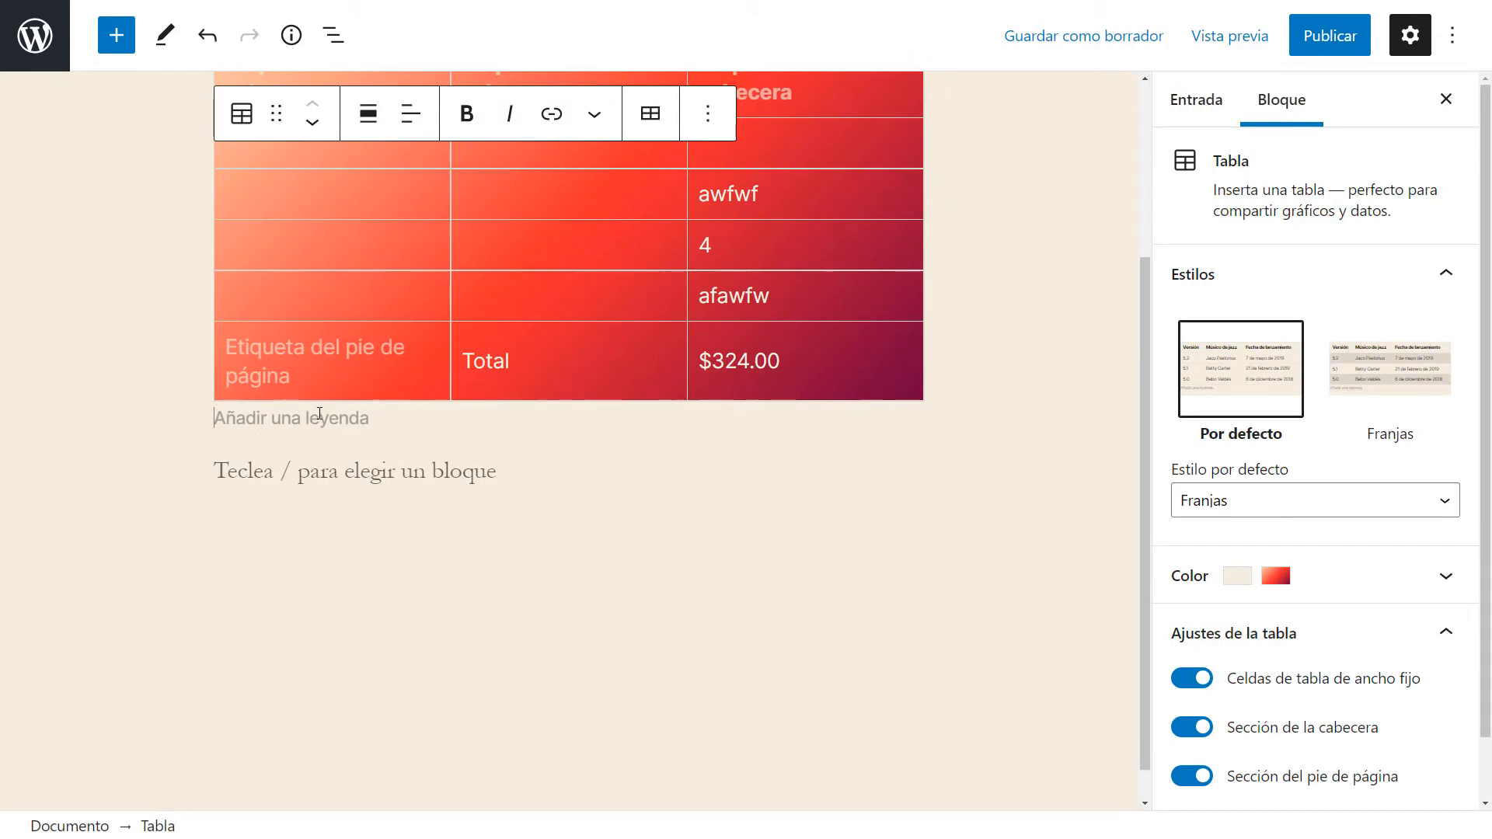
{"action": "left_click", "coordinate": [292, 468]}
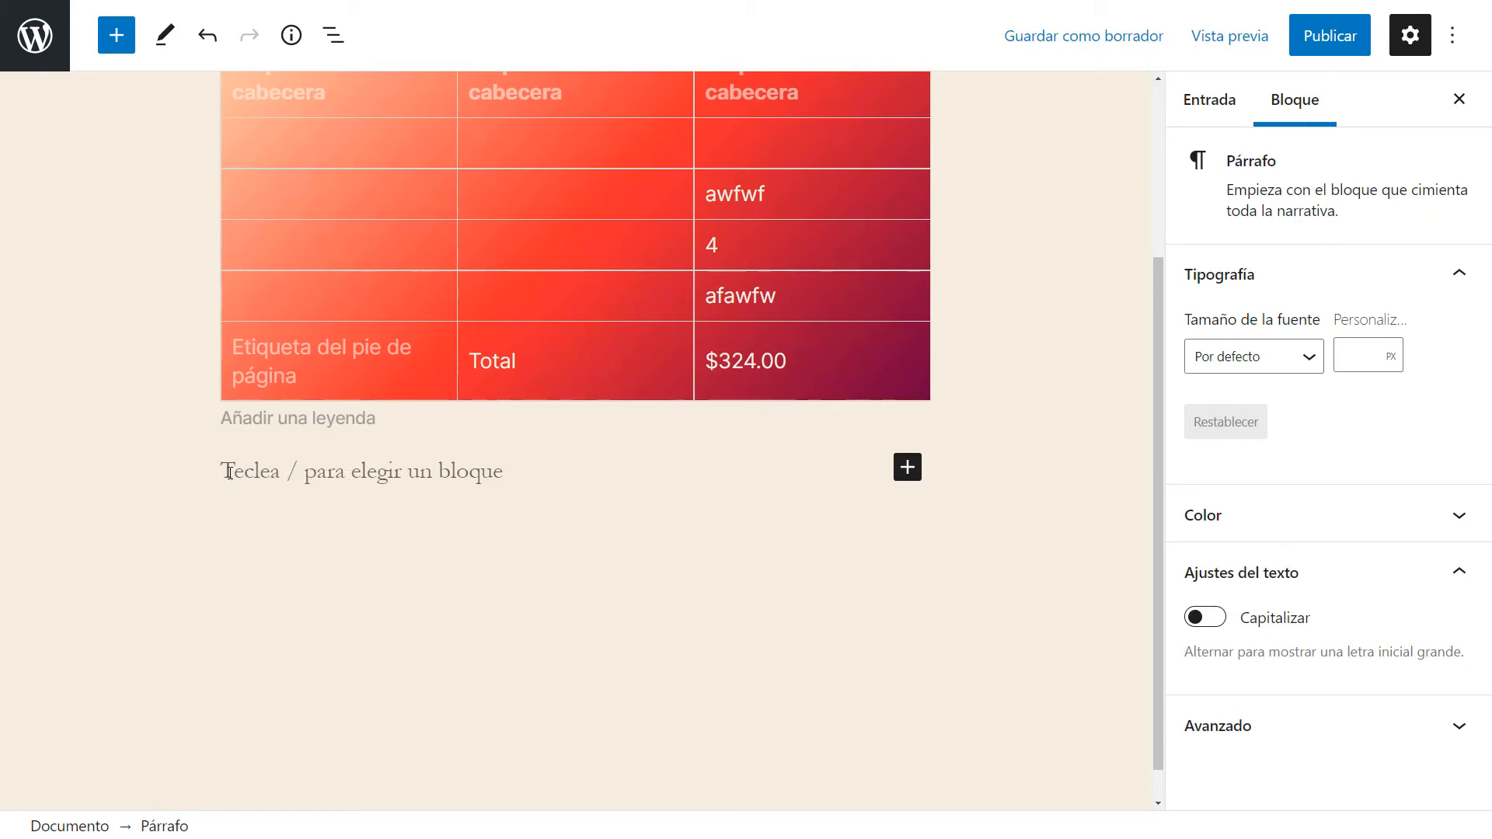
{"action": "left_click", "coordinate": [261, 420]}
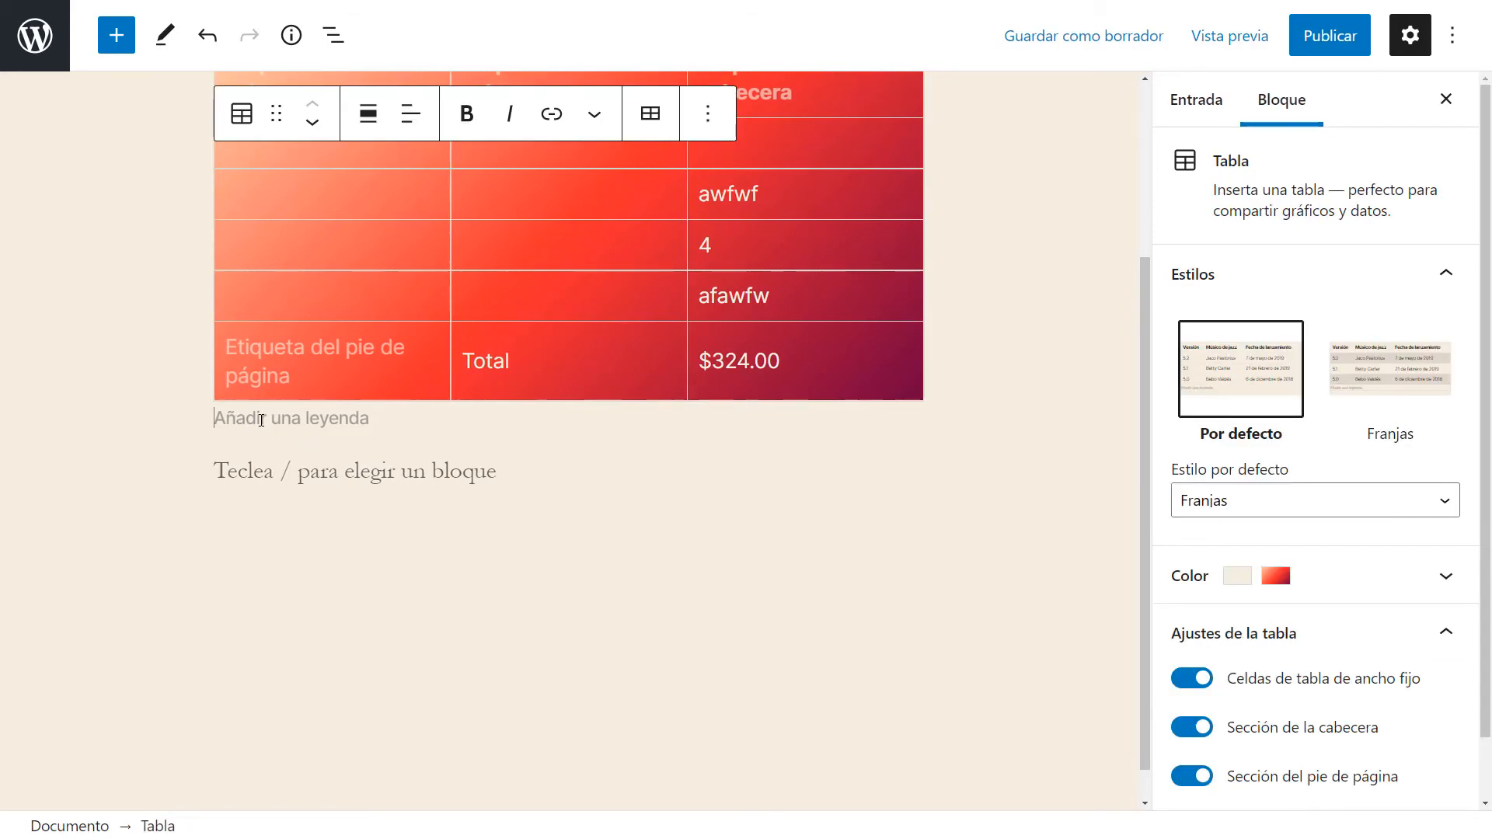
{"action": "left_click", "coordinate": [247, 468]}
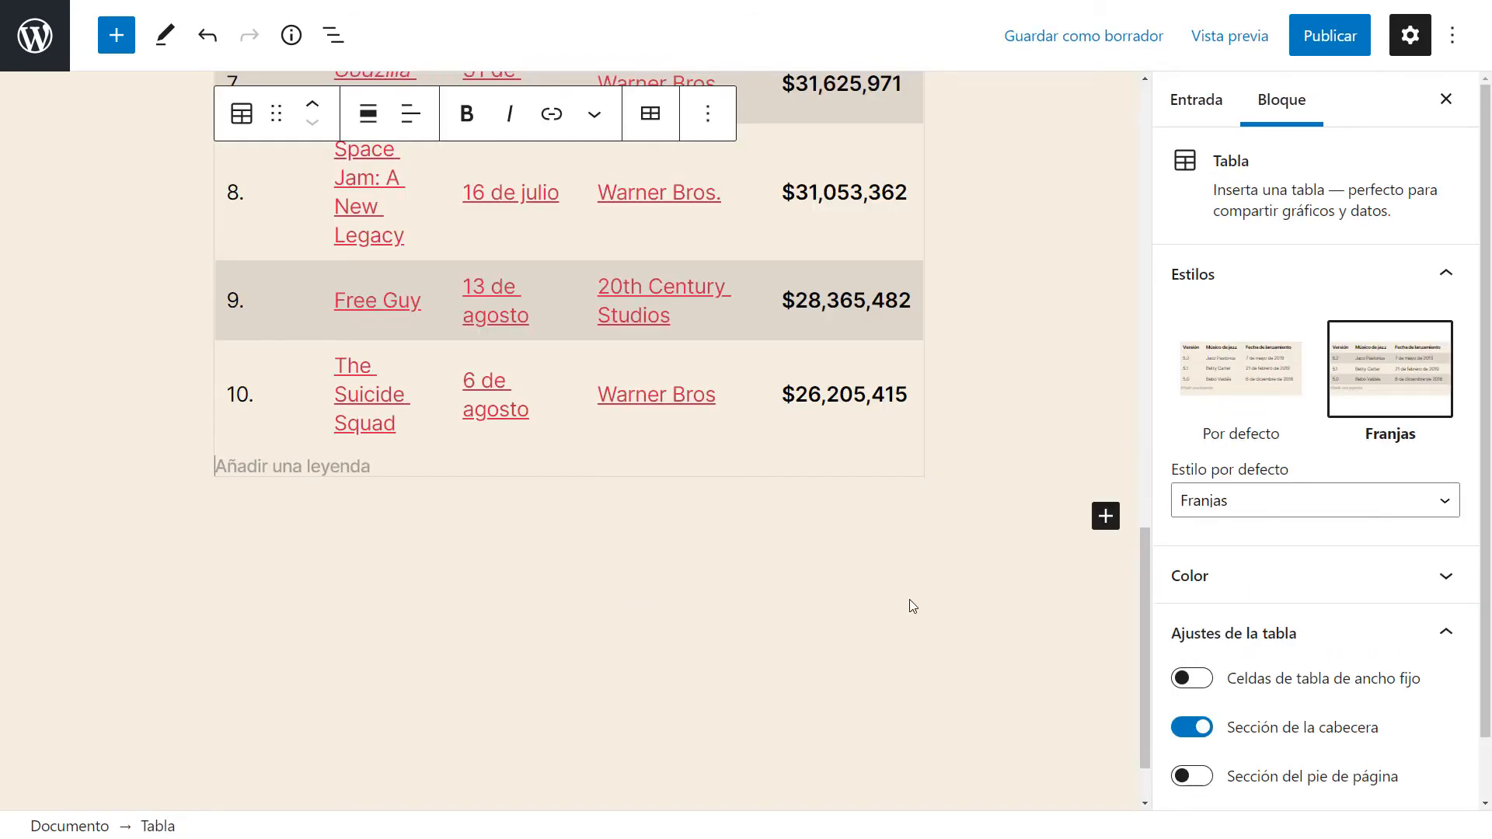
Switch the pasted box-office table's style to Por defecto.
{"action": "scroll", "coordinate": [932, 583], "scroll_direction": "up", "scroll_amount": 7}
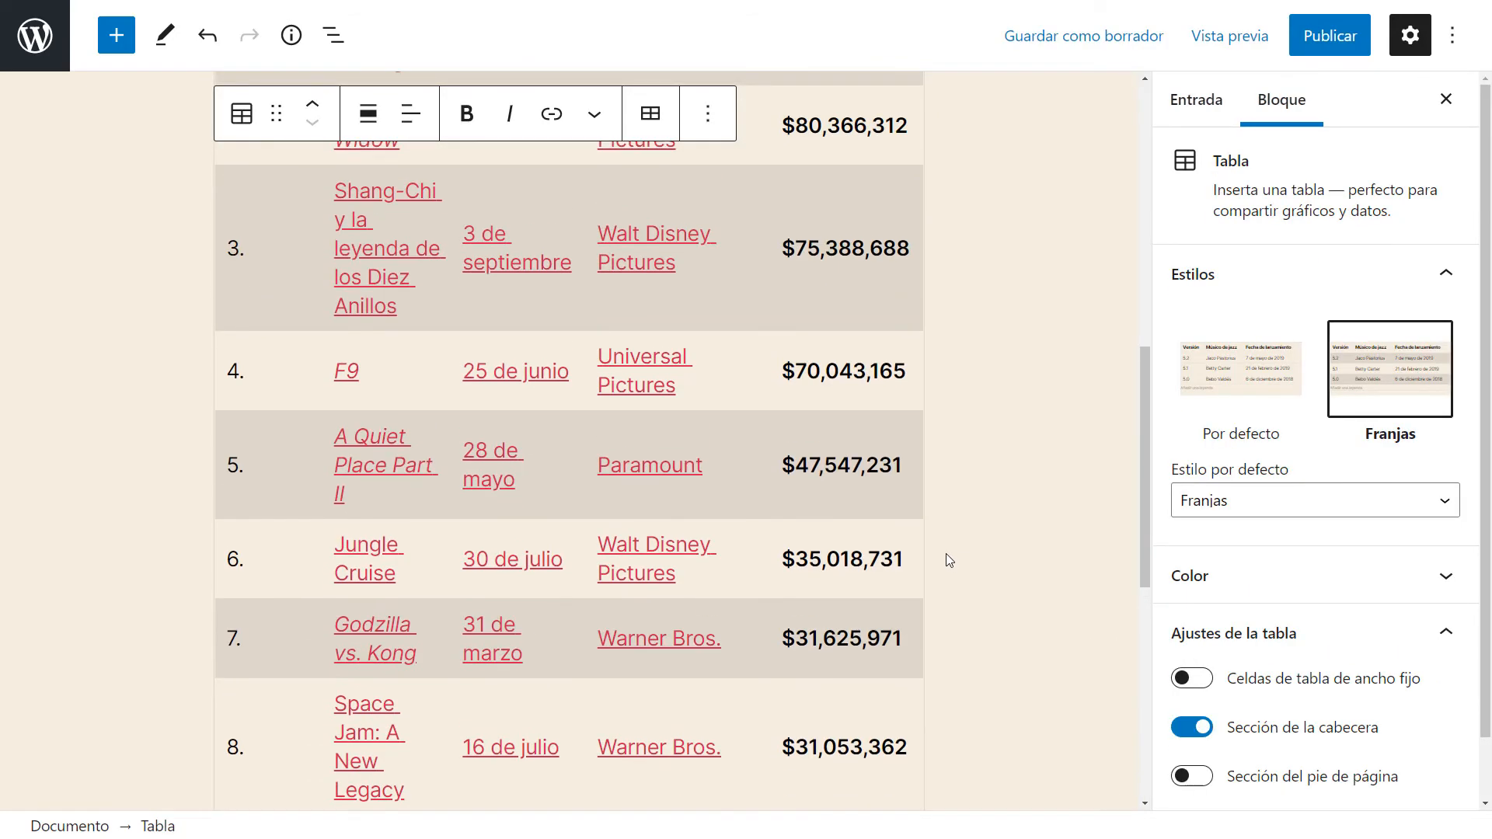
{"action": "scroll", "coordinate": [949, 560], "scroll_direction": "up", "scroll_amount": 4}
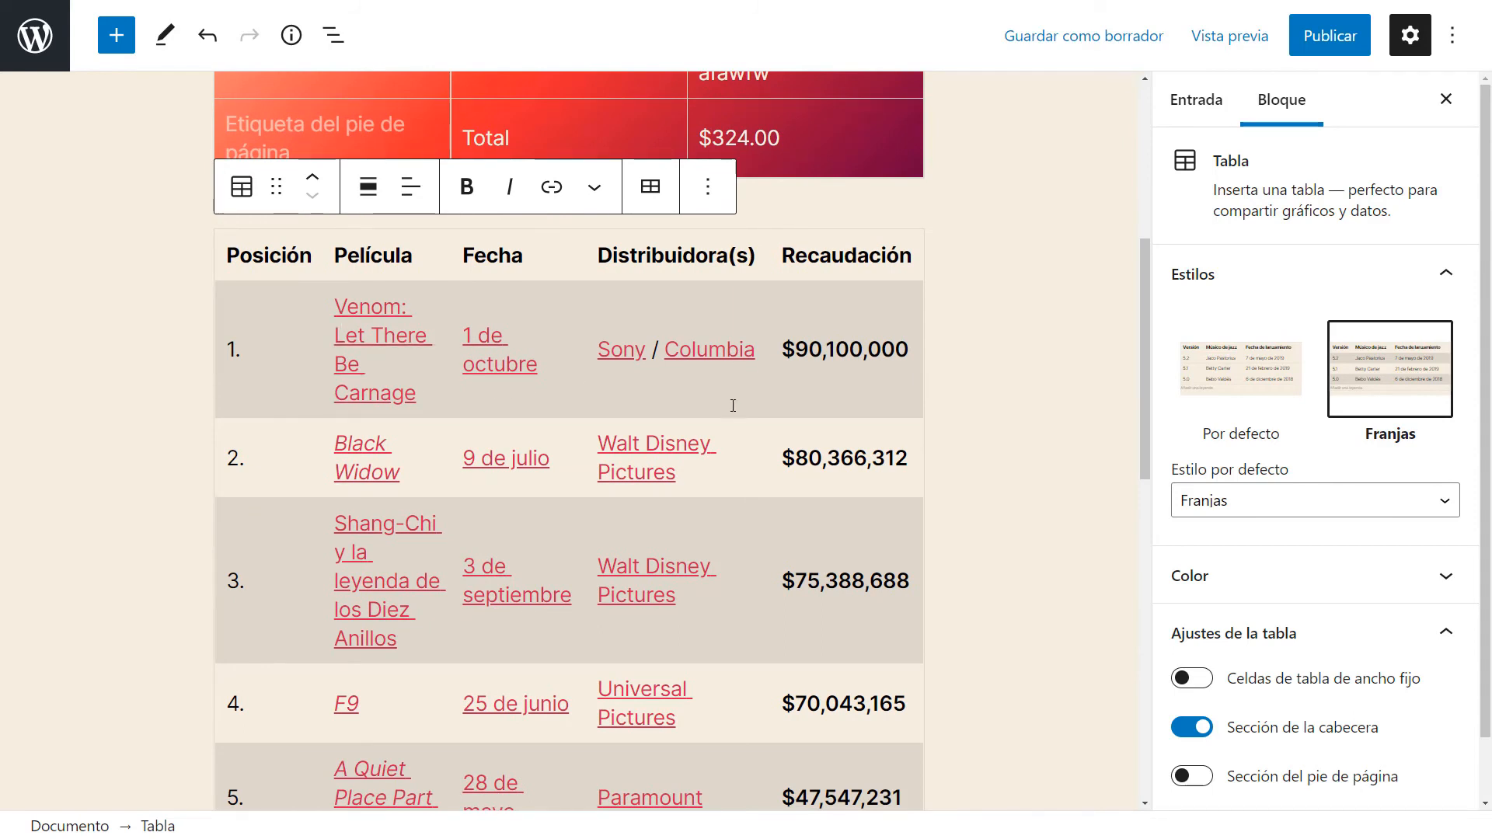
{"action": "left_click", "coordinate": [1253, 387]}
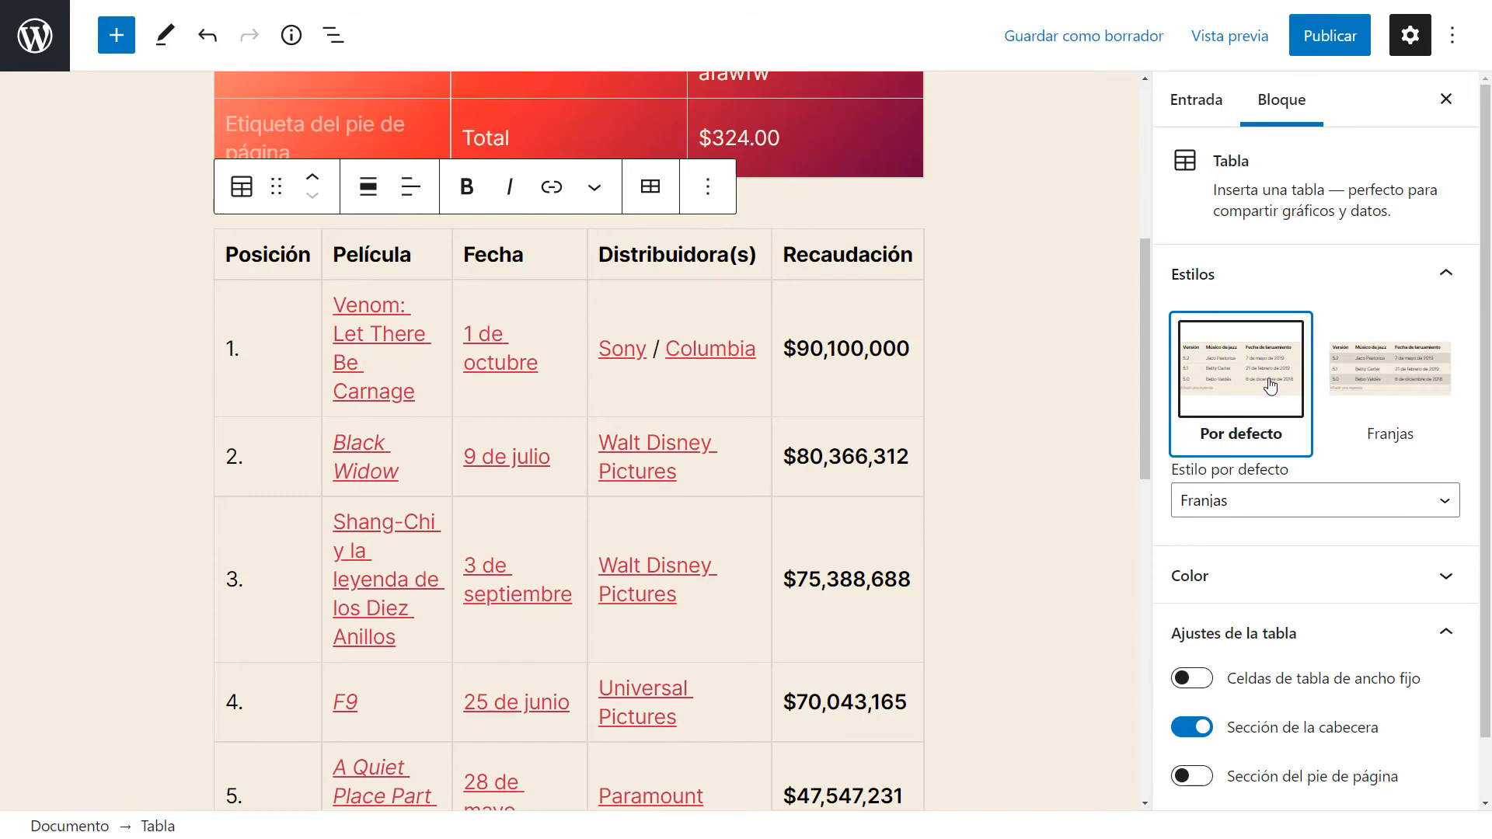
{"action": "left_click", "coordinate": [1375, 386]}
{"action": "left_click", "coordinate": [1243, 371]}
{"action": "scroll", "coordinate": [296, 332], "scroll_direction": "down", "scroll_amount": 10}
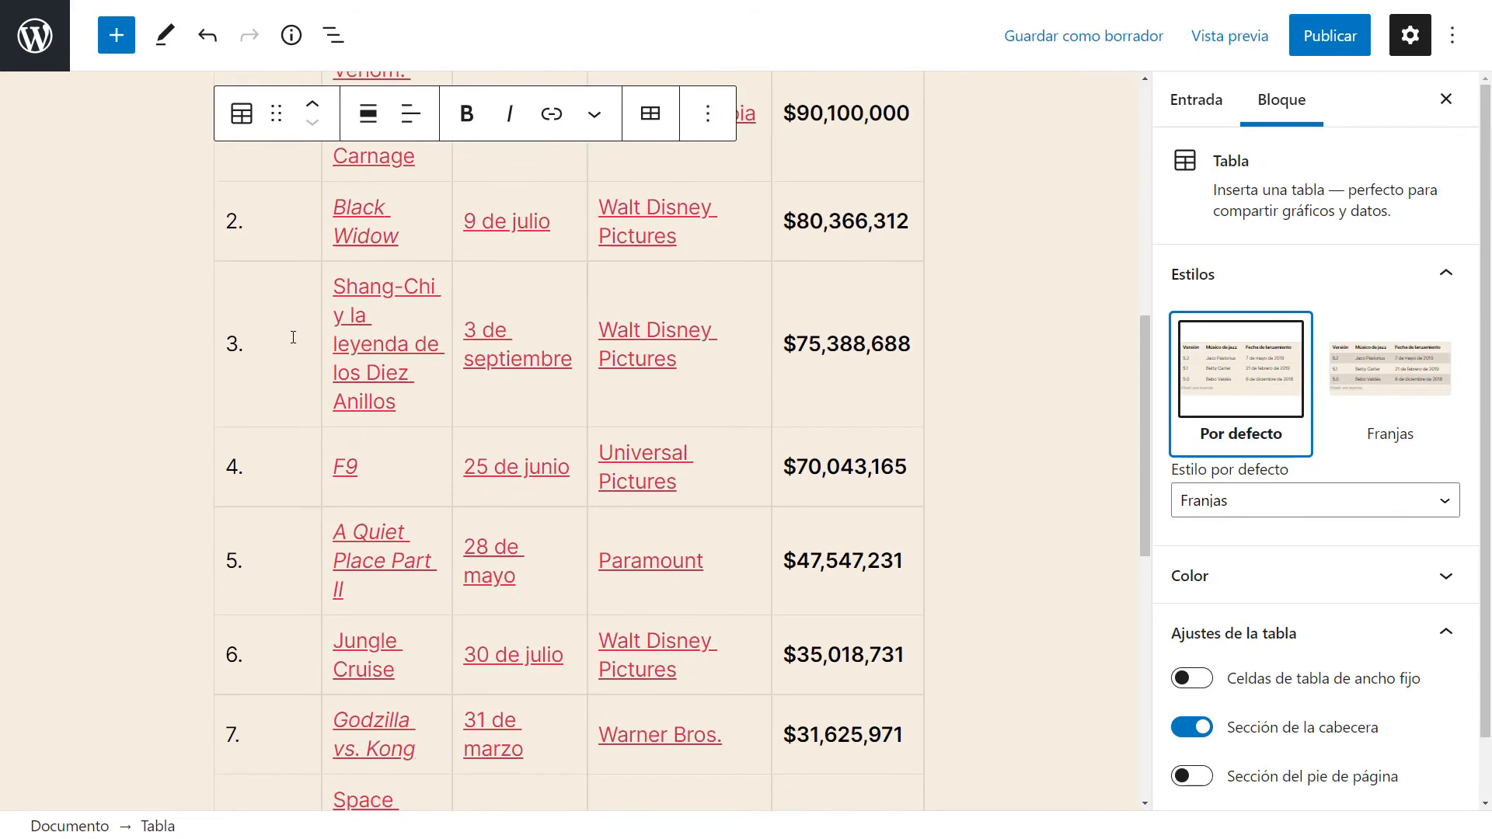
{"action": "scroll", "coordinate": [526, 342], "scroll_direction": "up", "scroll_amount": 12}
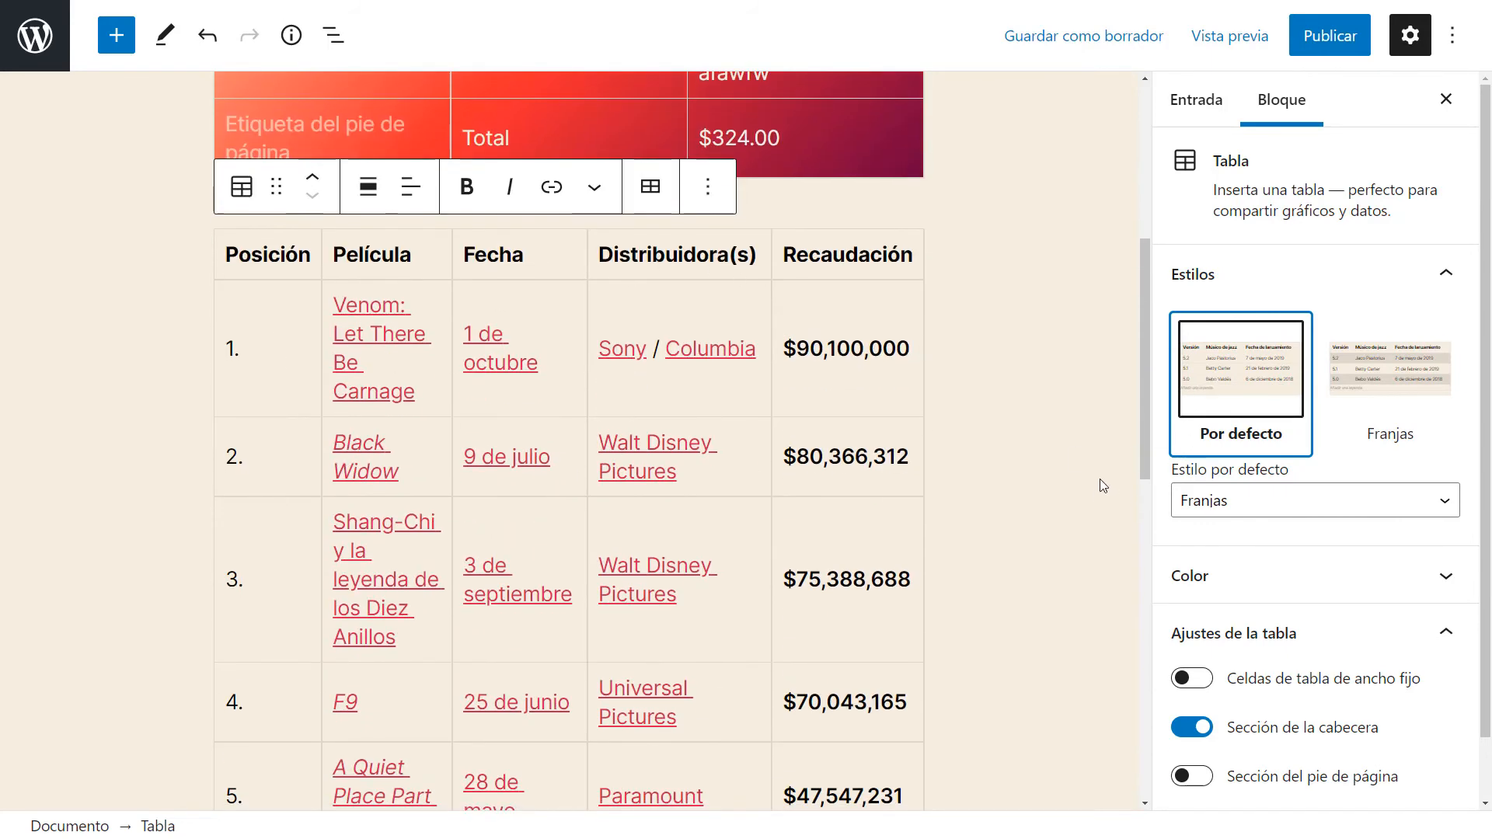
Give the box-office table a gradient background using the pale teal-to-blue swatch.
{"action": "left_click", "coordinate": [1229, 595]}
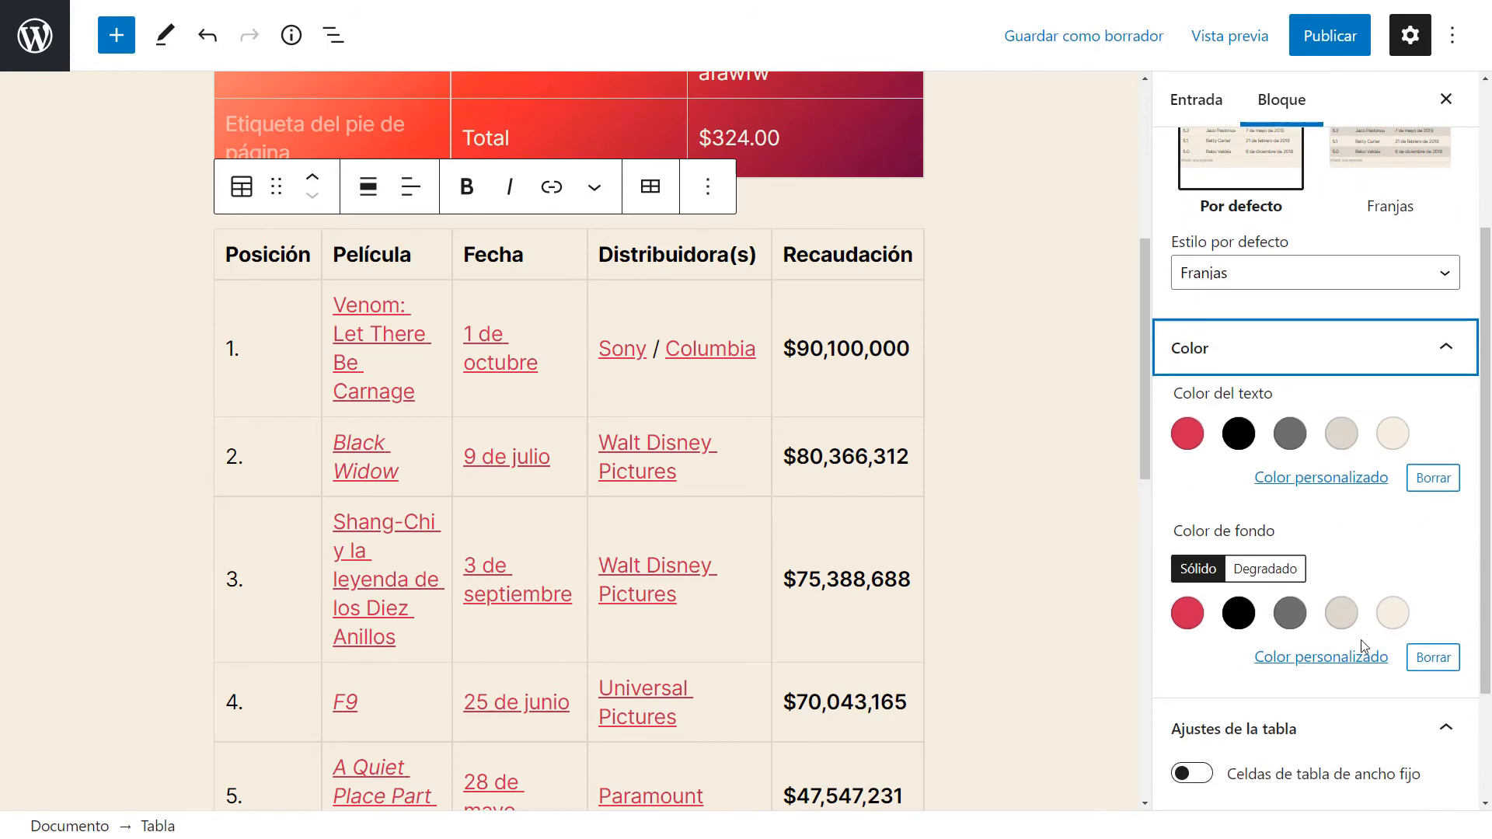
{"action": "left_click", "coordinate": [1321, 657]}
{"action": "left_click", "coordinate": [1327, 651]}
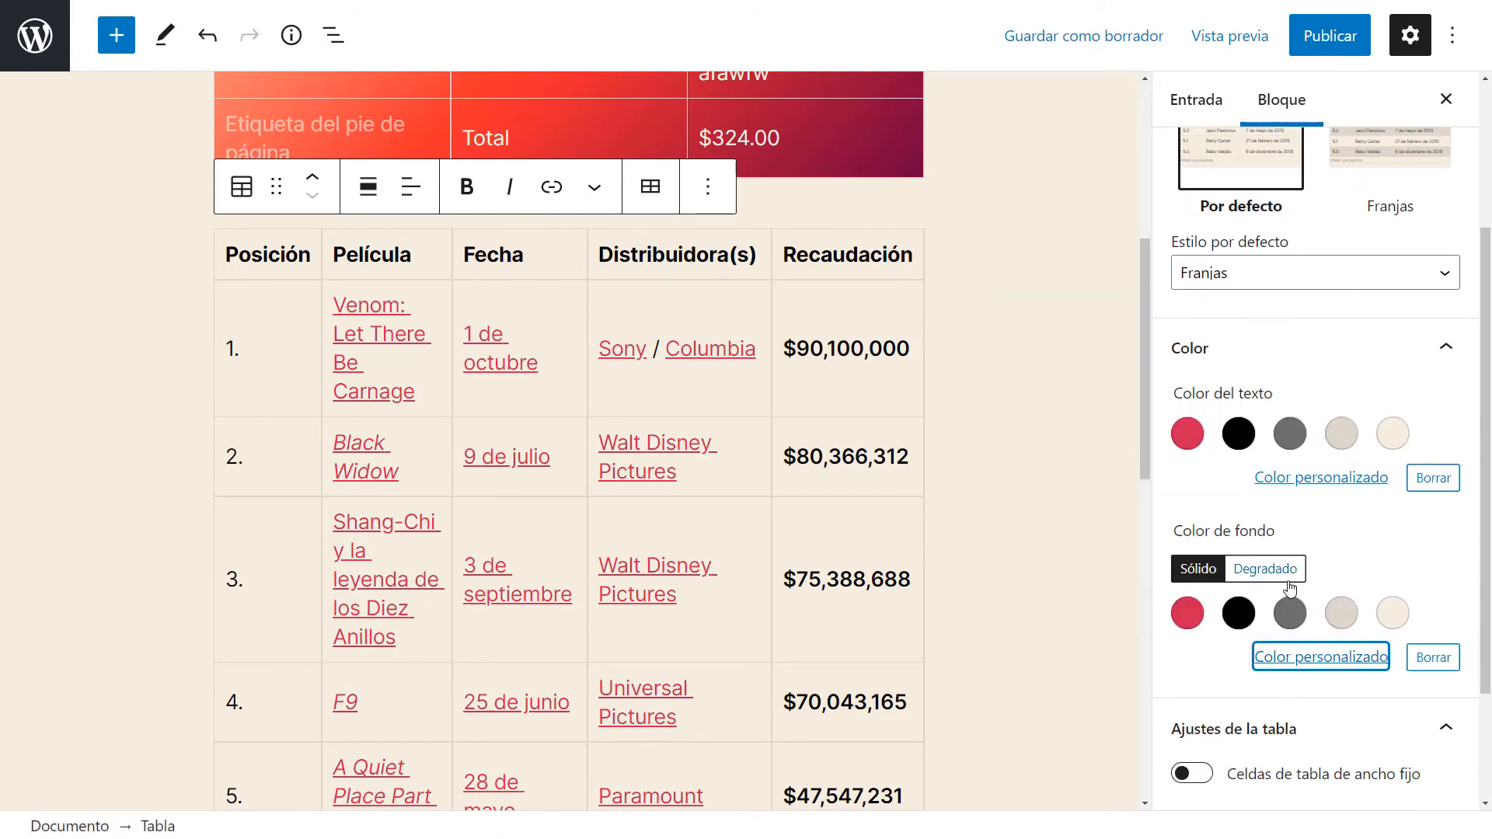
{"action": "left_click", "coordinate": [1265, 569]}
{"action": "left_click", "coordinate": [1341, 613]}
{"action": "left_click", "coordinate": [1391, 620]}
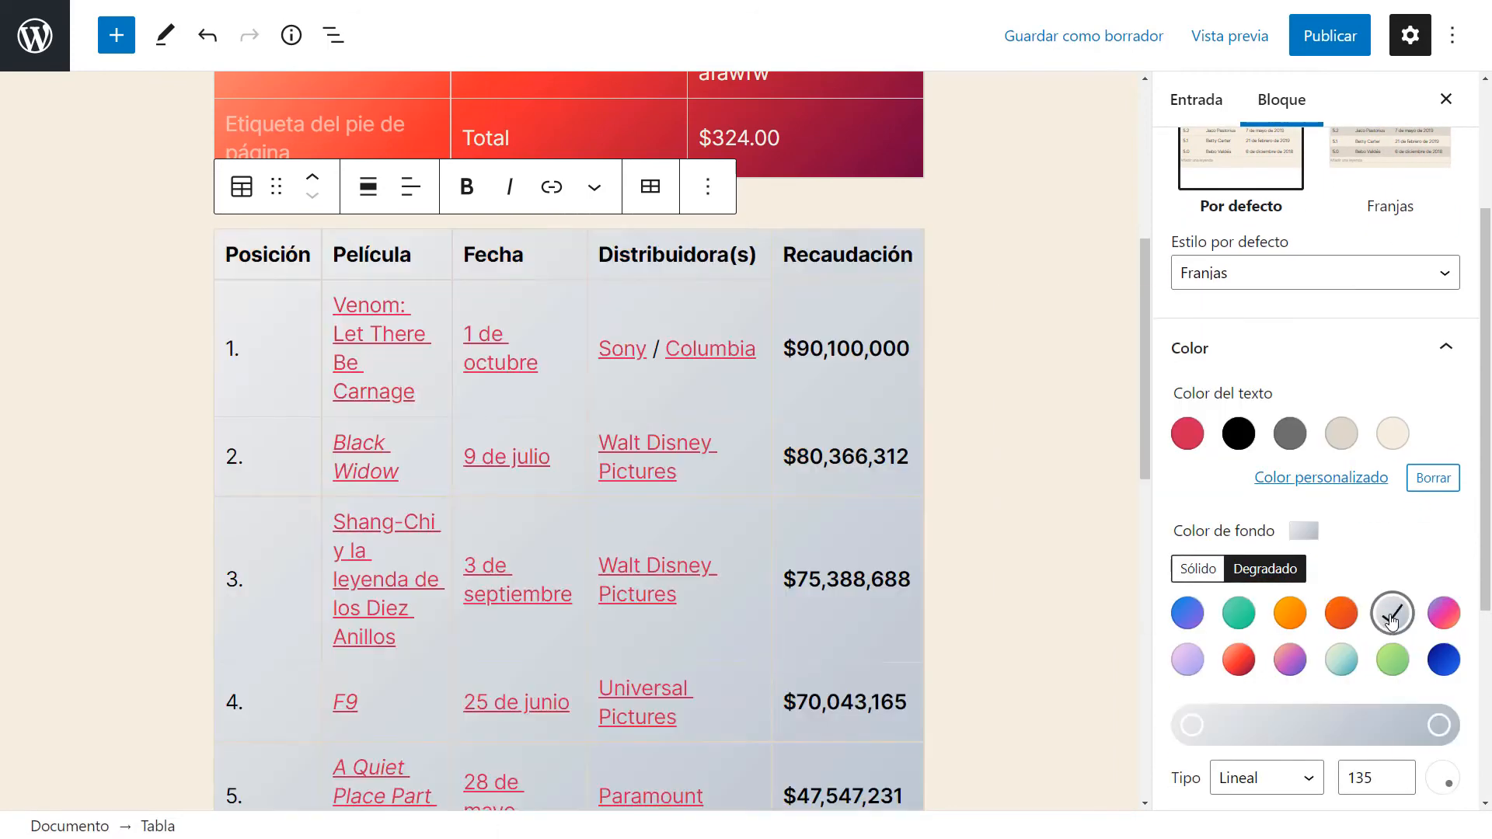
{"action": "left_click", "coordinate": [1444, 613]}
{"action": "left_click", "coordinate": [1392, 660]}
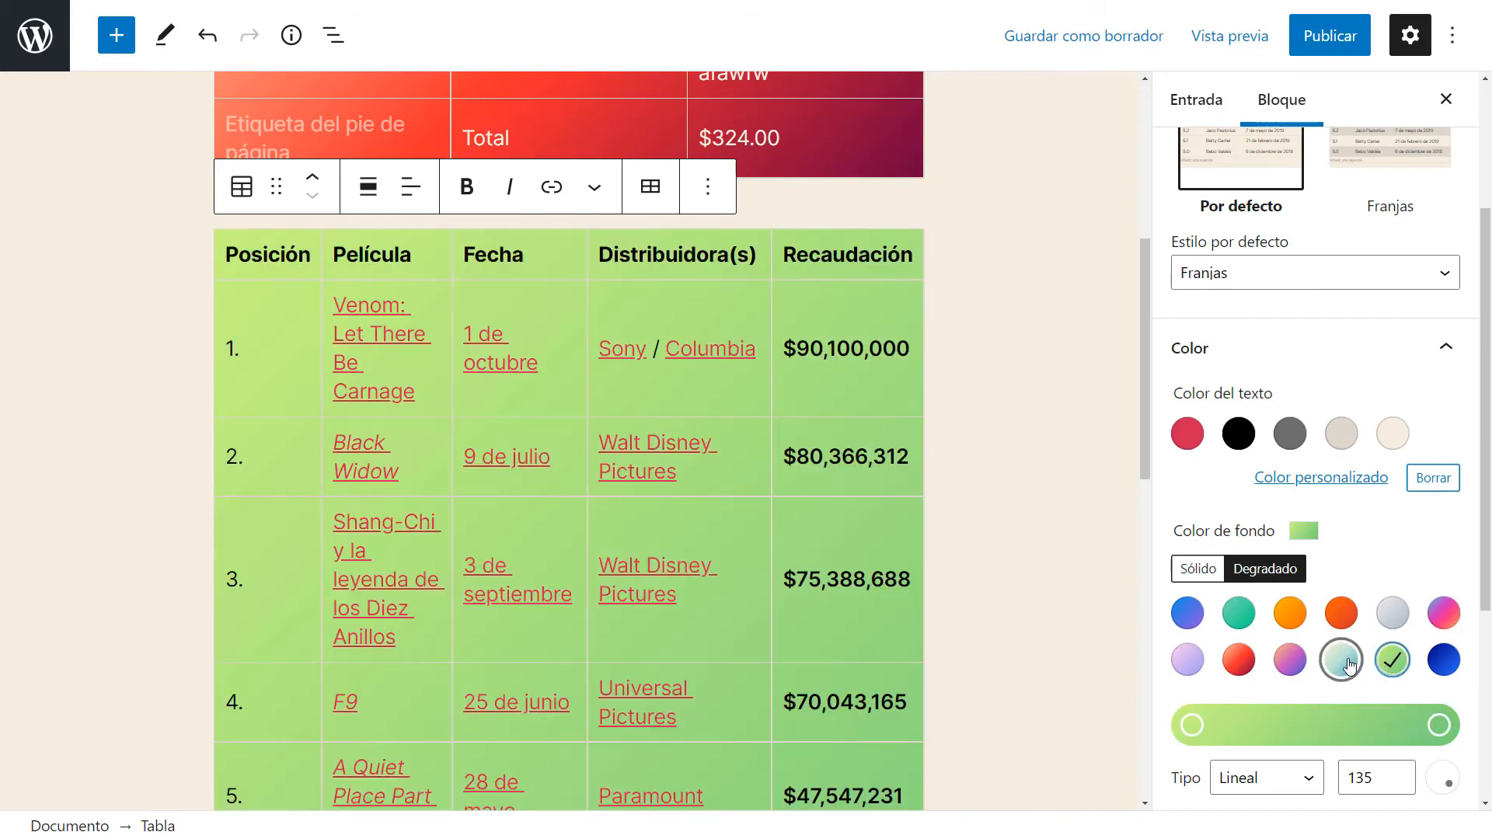
{"action": "left_click", "coordinate": [1341, 659]}
{"action": "scroll", "coordinate": [956, 445], "scroll_direction": "down", "scroll_amount": 10}
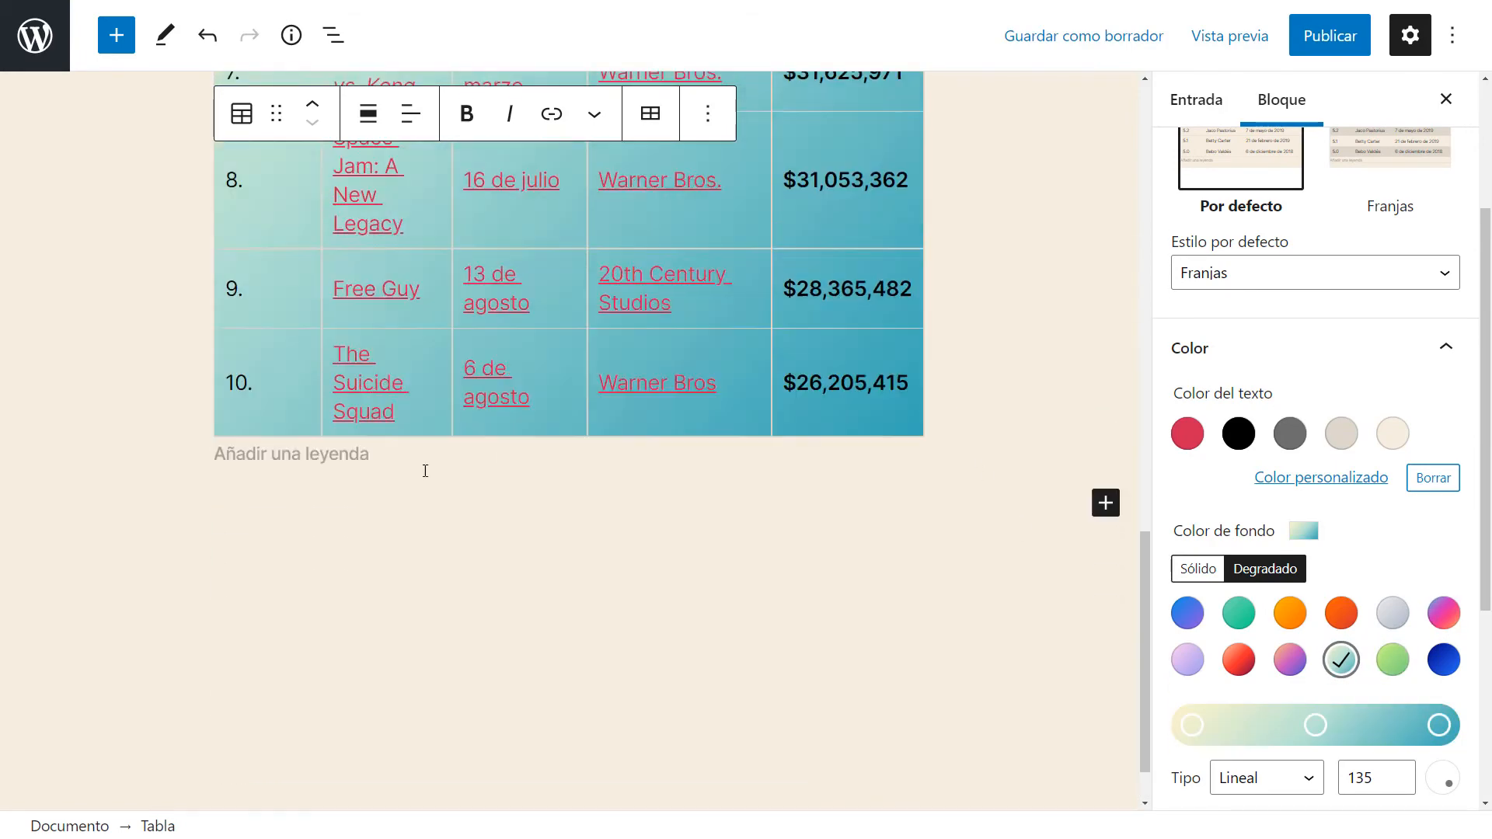
{"action": "scroll", "coordinate": [423, 469], "scroll_direction": "up", "scroll_amount": 2}
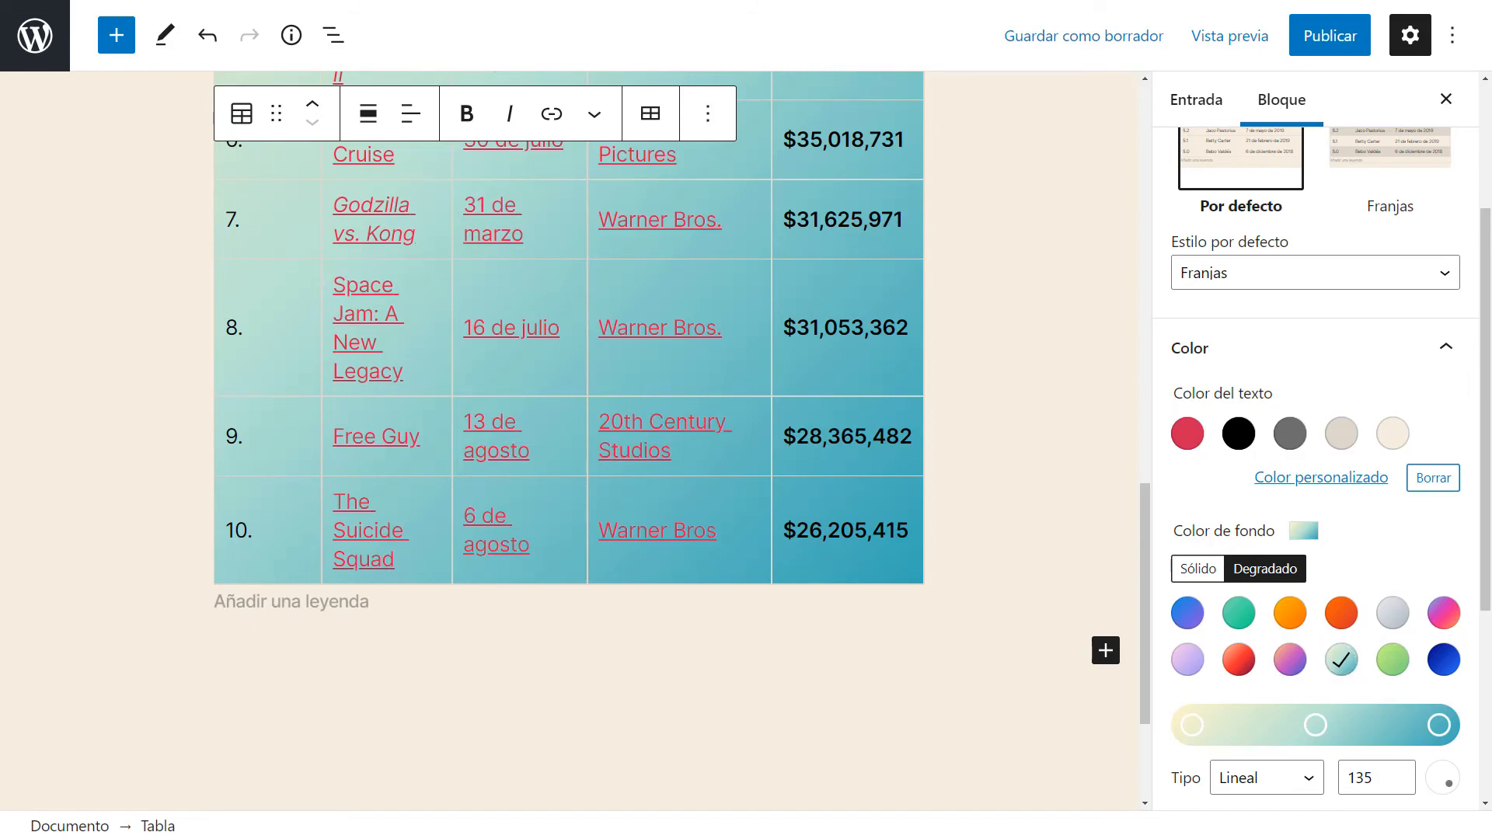
Switch to Excel and copy the loan amortization schedule from Número de pago to Acumulado Interés.
{"action": "key", "text": "alt+Tab"}
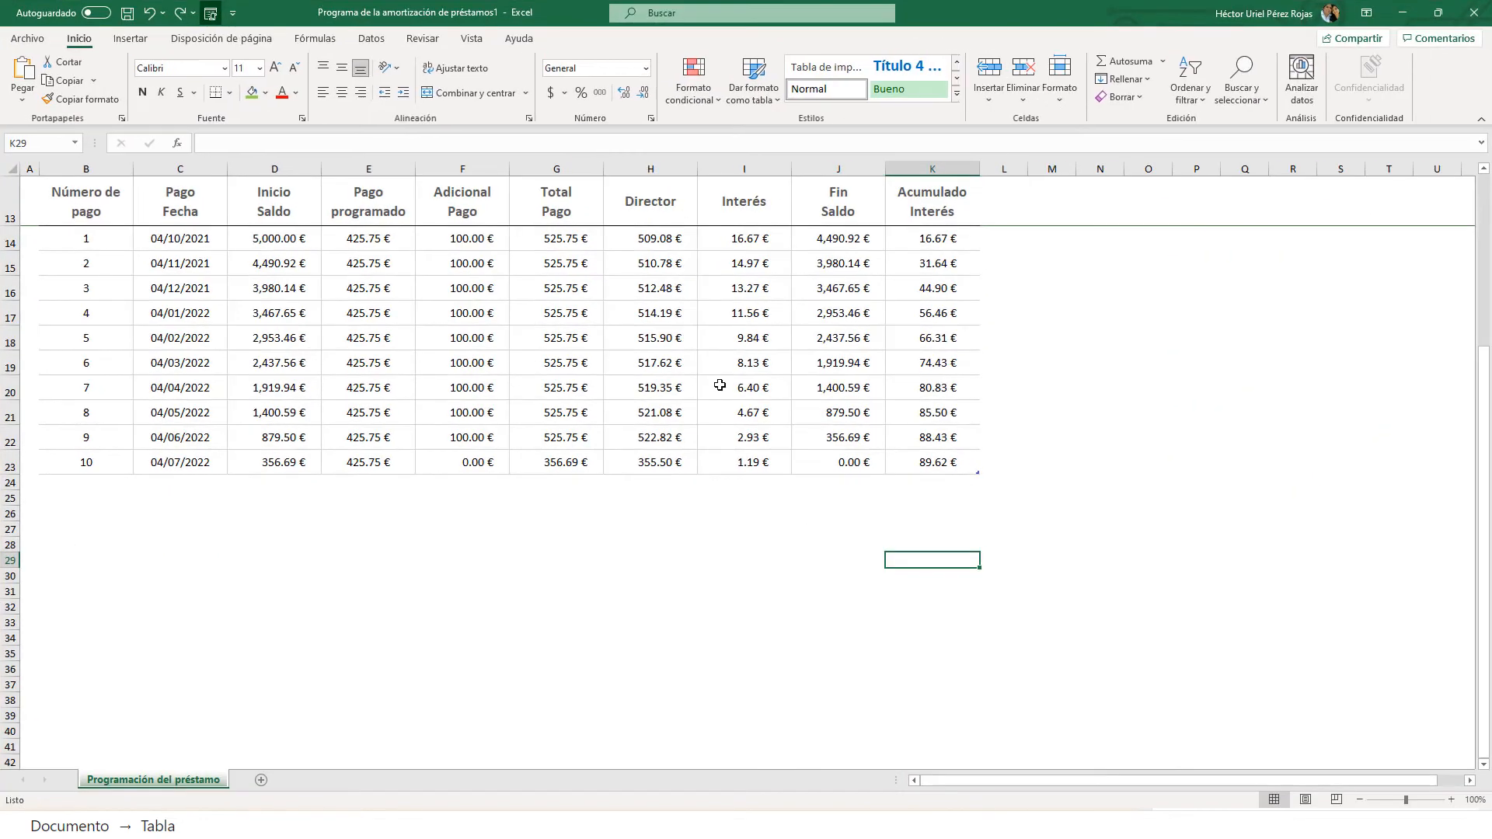
{"action": "left_click", "coordinate": [730, 499]}
{"action": "scroll", "coordinate": [400, 391], "scroll_direction": "up", "scroll_amount": 3}
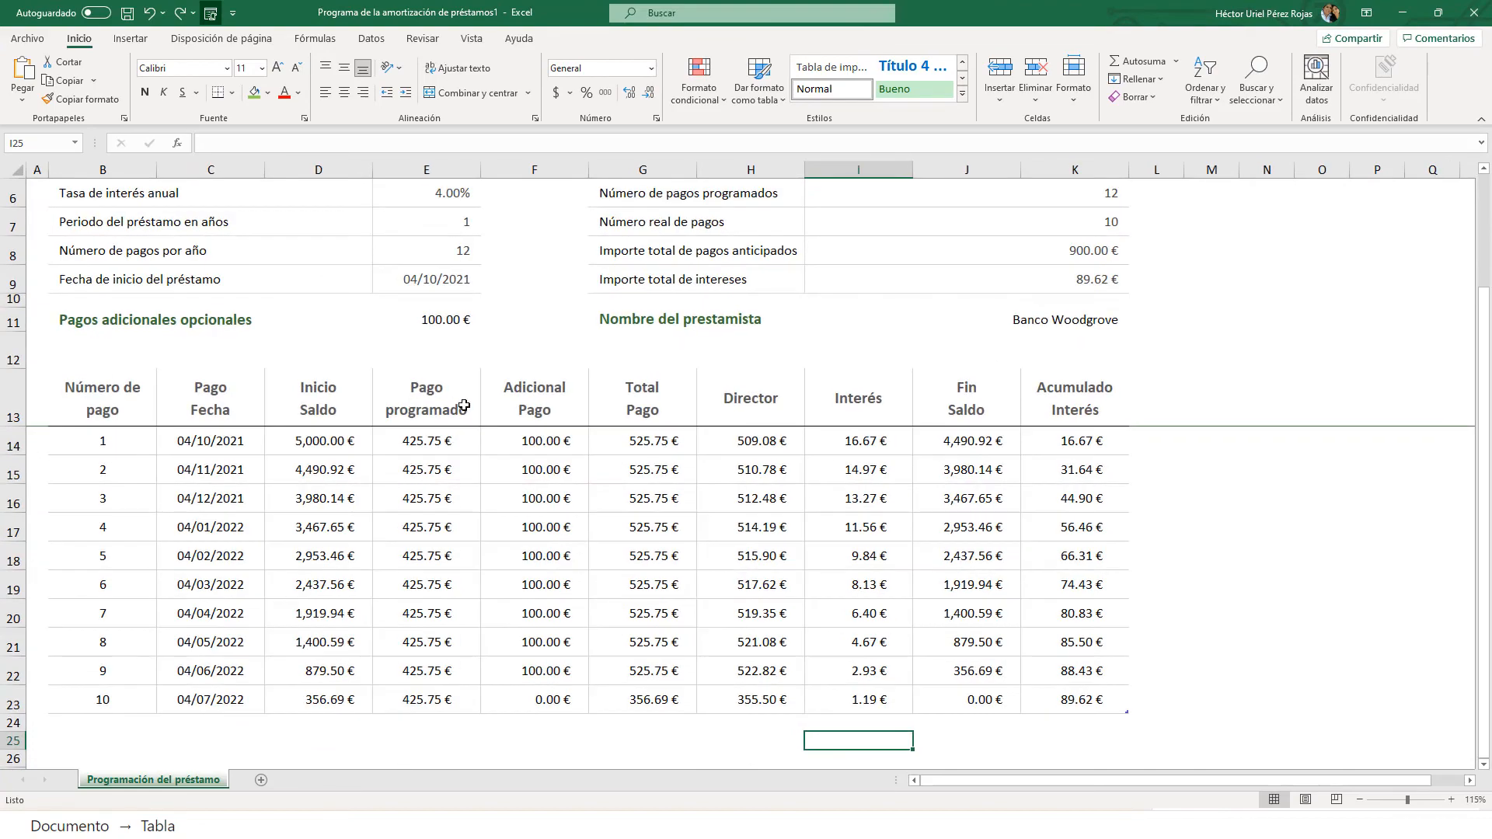
{"action": "scroll", "coordinate": [464, 405], "scroll_direction": "up", "scroll_amount": 1}
{"action": "scroll", "coordinate": [465, 405], "scroll_direction": "down", "scroll_amount": 4}
{"action": "scroll", "coordinate": [465, 405], "scroll_direction": "up", "scroll_amount": 1}
{"action": "left_click_drag", "start_coordinate": [102, 286], "coordinate": [1068, 579]}
{"action": "key", "text": "ctrl+c"}
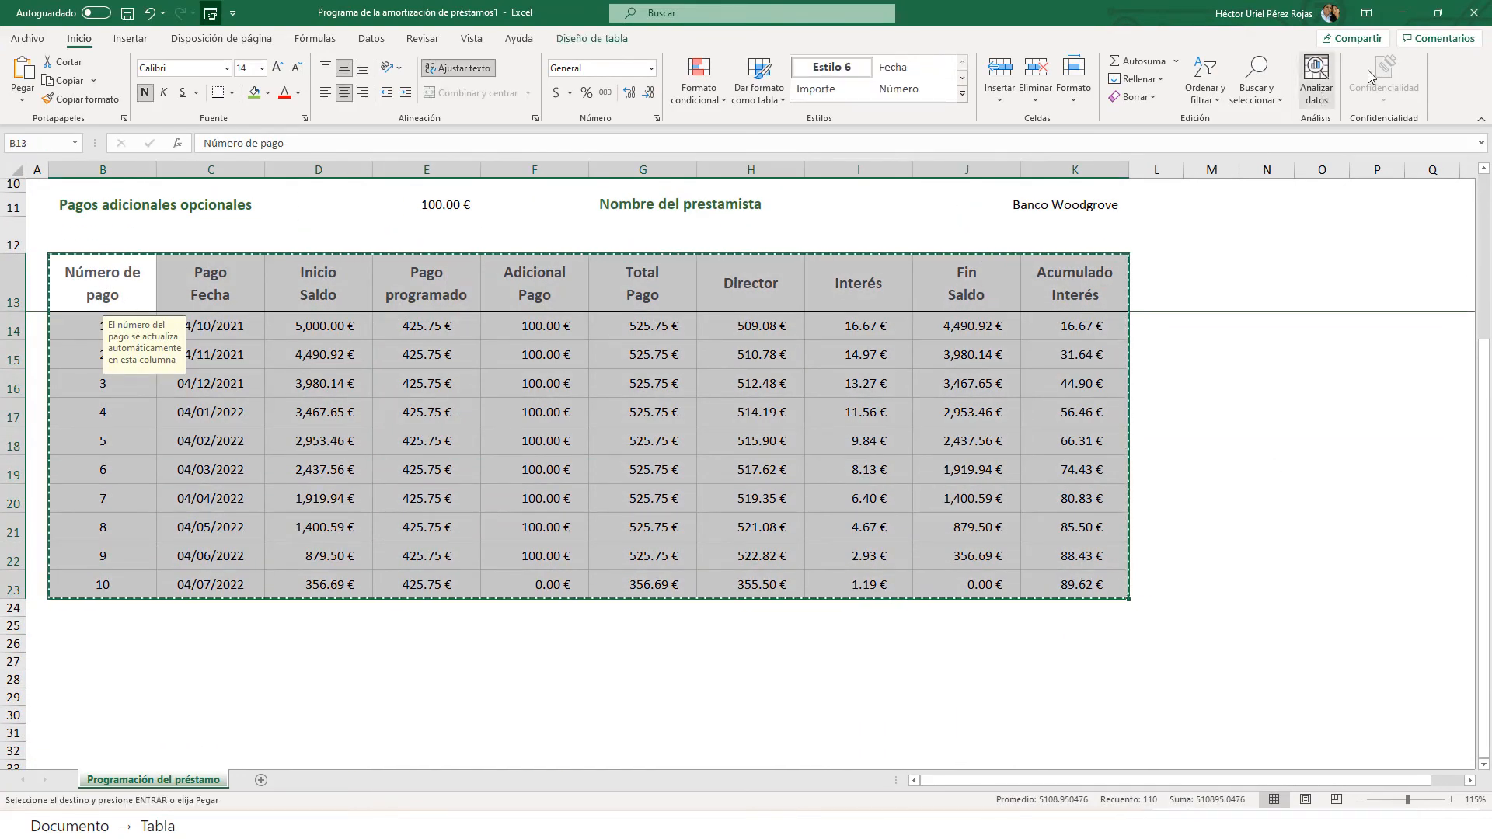
Paste the Excel schedule as a new table block below the box-office table.
{"action": "key", "text": "alt+Tab"}
{"action": "left_click", "coordinate": [296, 608]}
{"action": "left_click", "coordinate": [284, 642]}
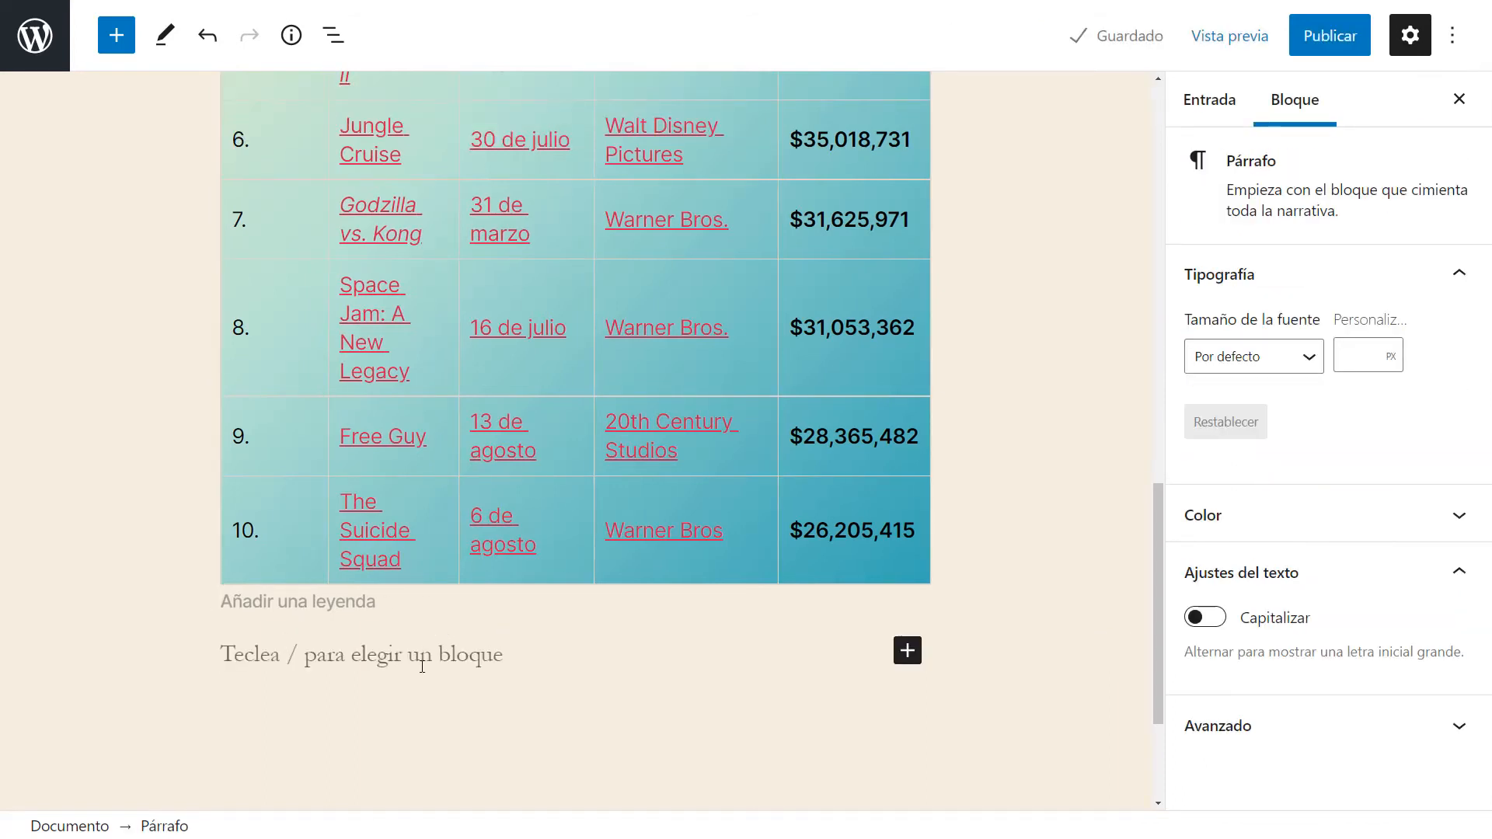
{"action": "key", "text": "ctrl+v"}
{"action": "scroll", "coordinate": [1026, 513], "scroll_direction": "up", "scroll_amount": 5}
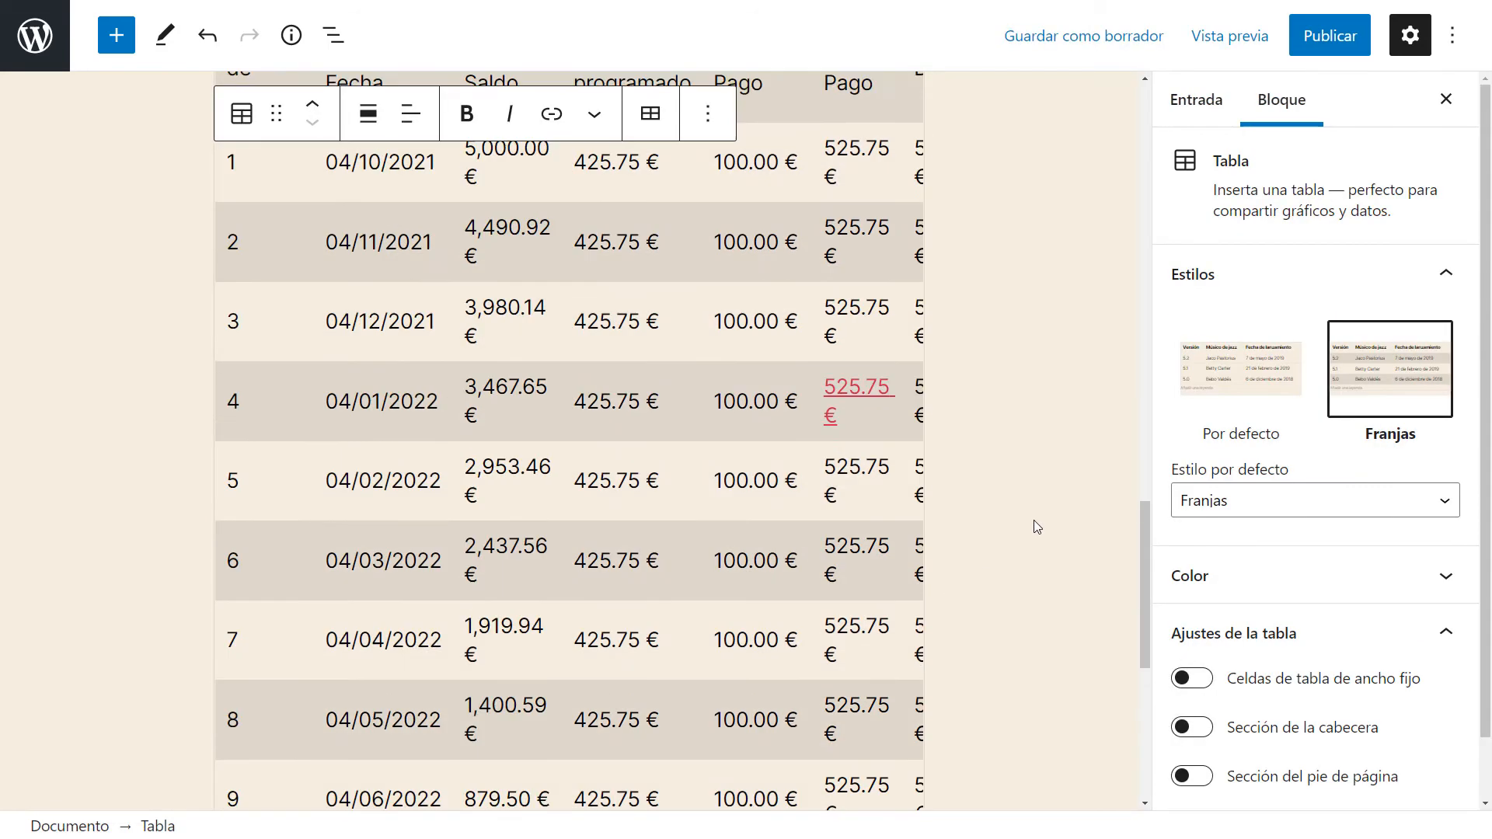
{"action": "scroll", "coordinate": [1011, 493], "scroll_direction": "up", "scroll_amount": 4}
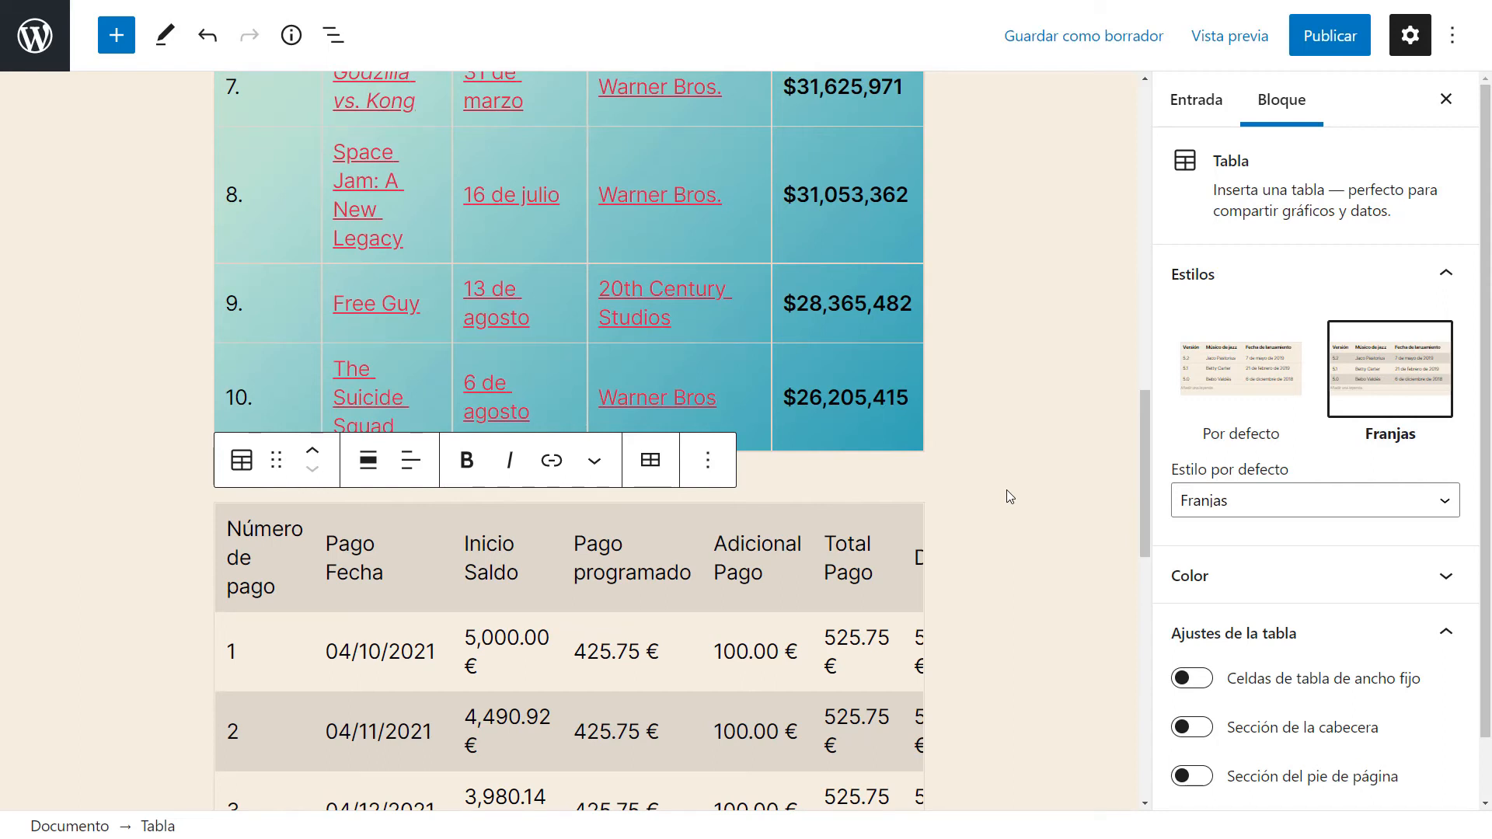
{"action": "scroll", "coordinate": [1006, 490], "scroll_direction": "down", "scroll_amount": 5}
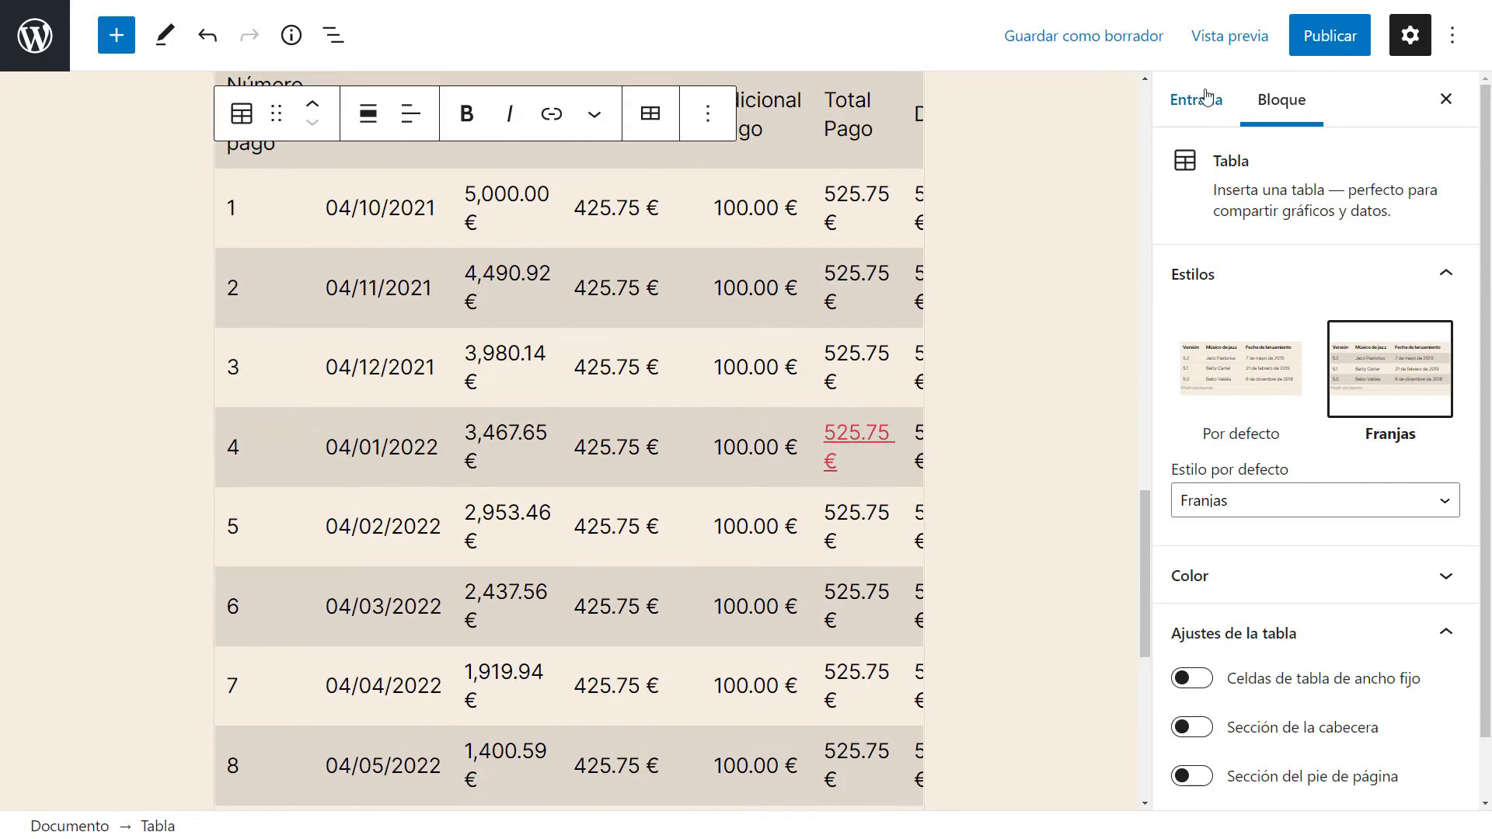
Preview the post in a new tab and scroll through the pasted tables.
{"action": "left_click", "coordinate": [1229, 49]}
{"action": "left_click", "coordinate": [1183, 237]}
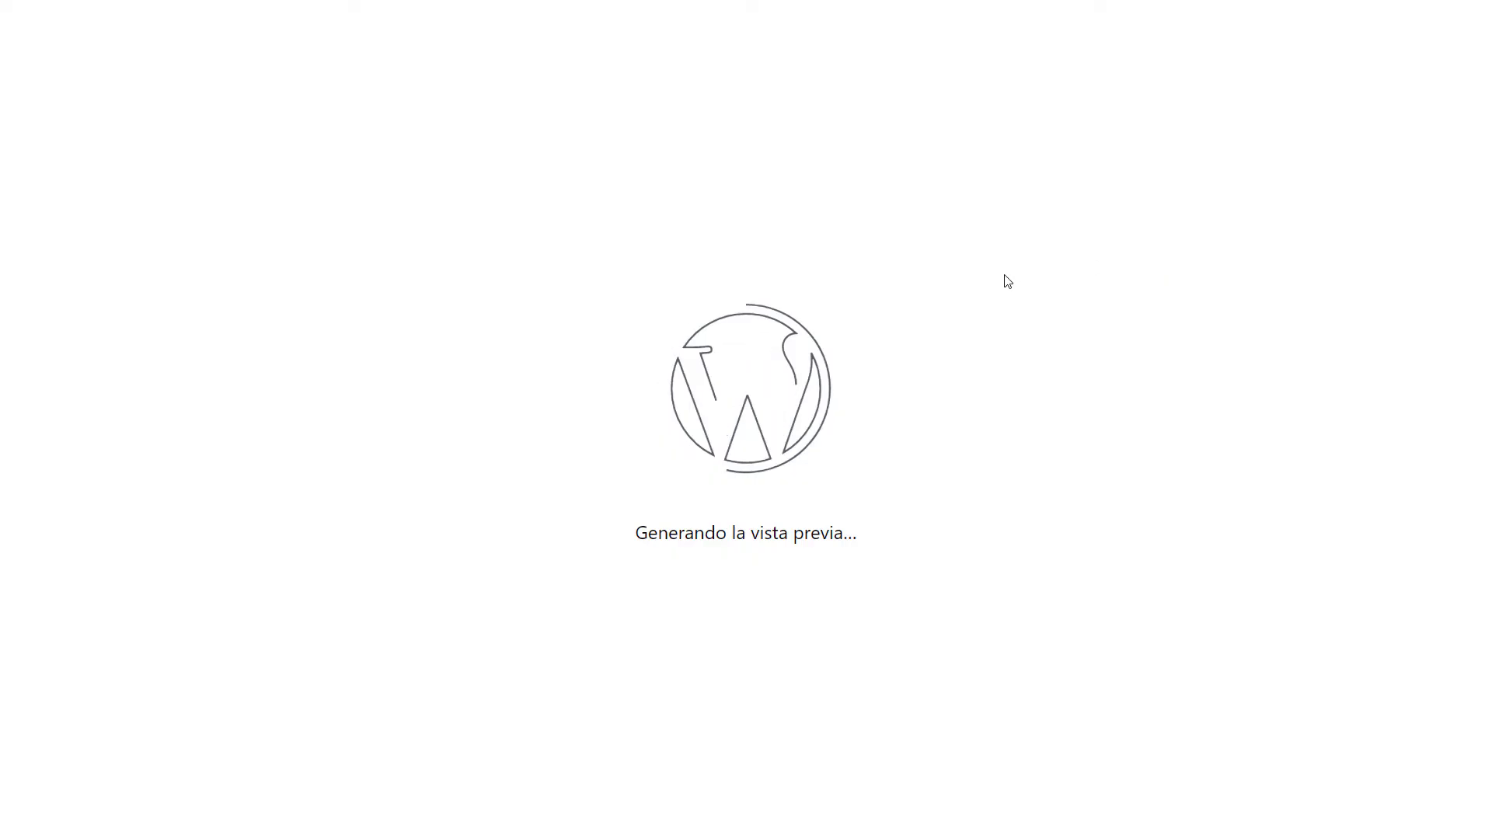
{"action": "scroll", "coordinate": [390, 376], "scroll_direction": "down", "scroll_amount": 15}
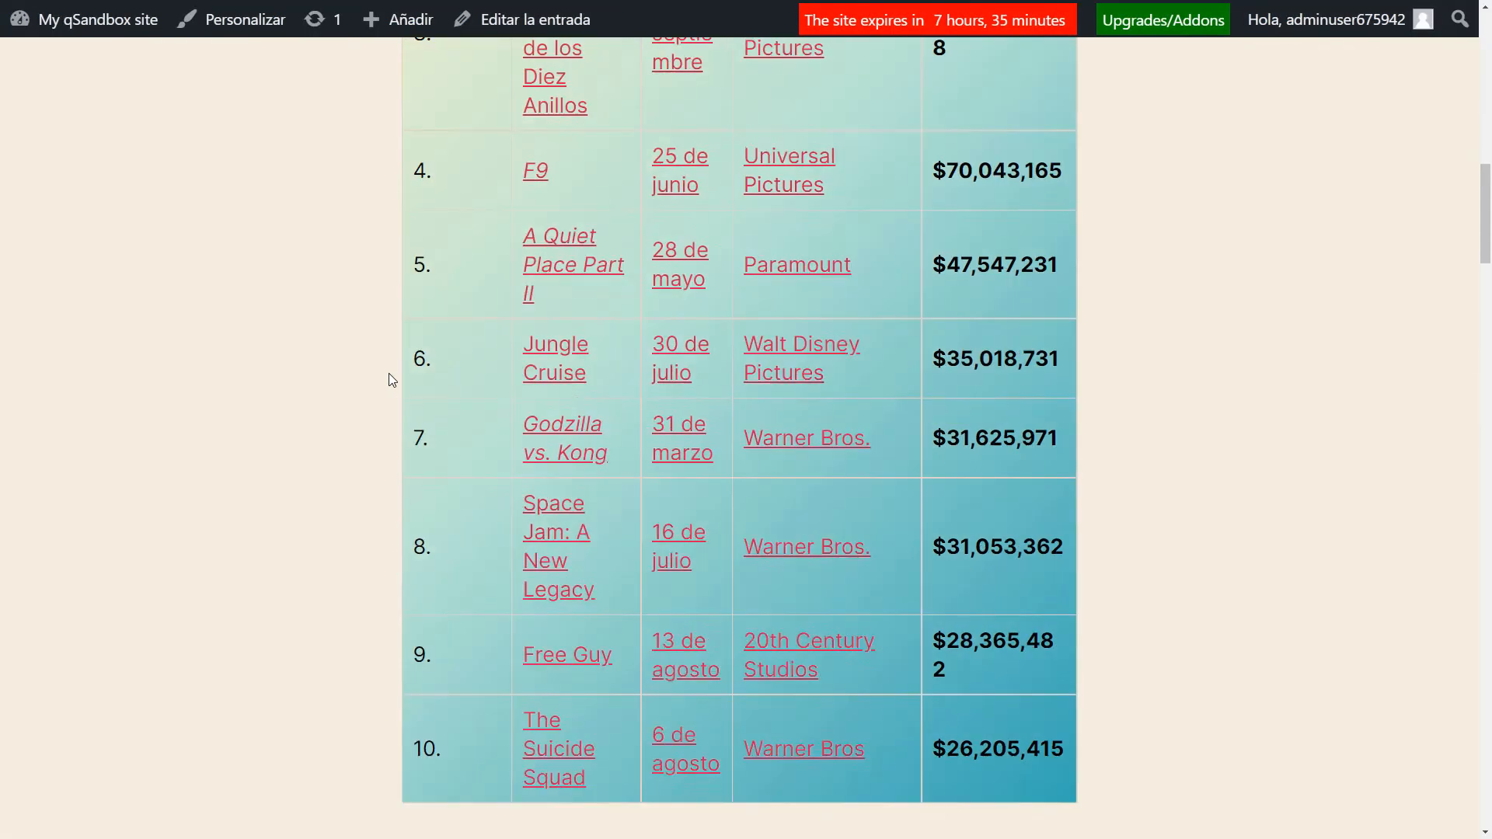
{"action": "scroll", "coordinate": [435, 357], "scroll_direction": "up", "scroll_amount": 7}
{"action": "scroll", "coordinate": [519, 350], "scroll_direction": "down", "scroll_amount": 20}
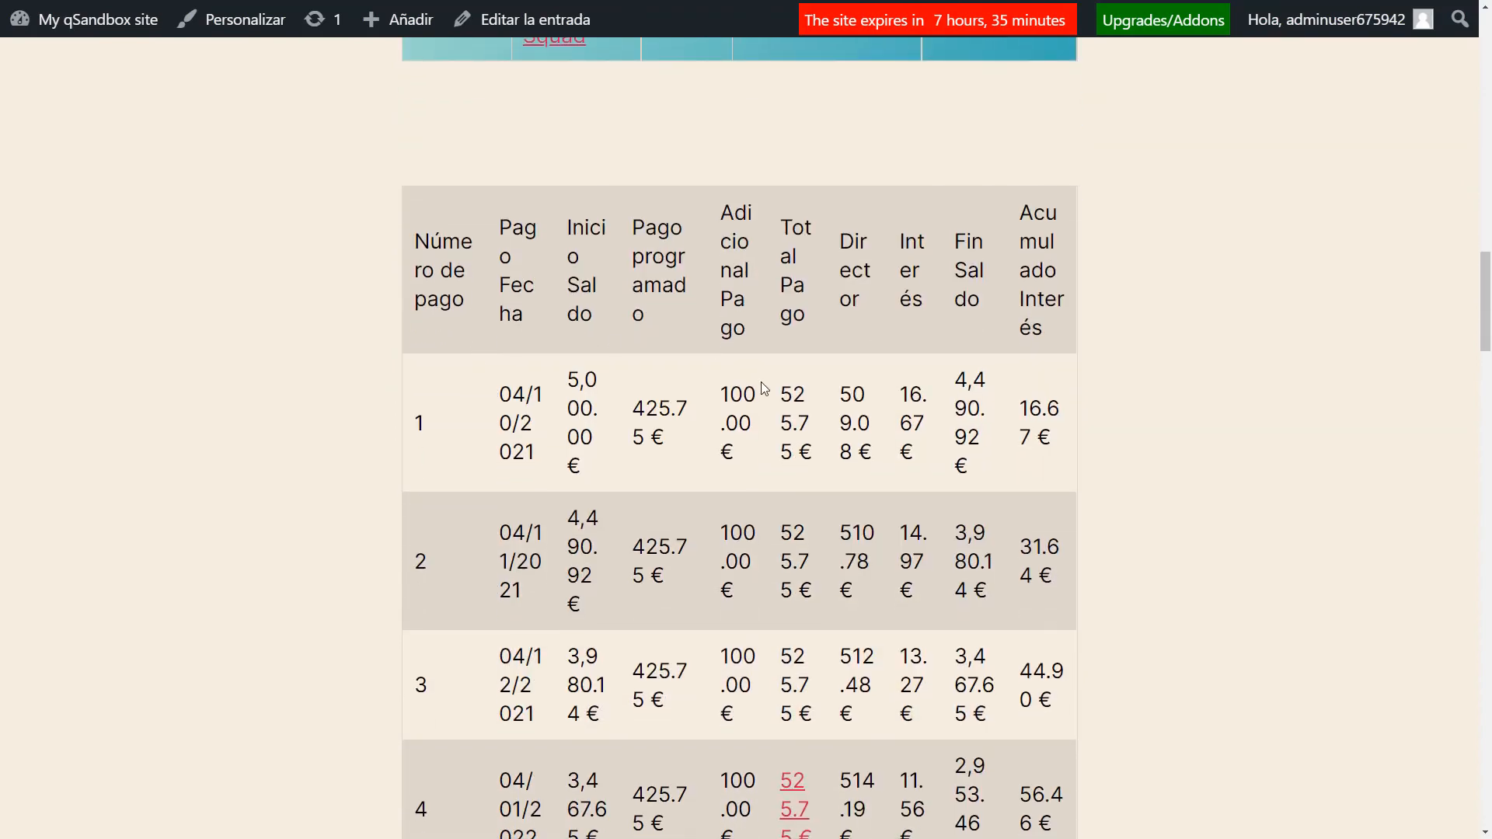
Examine the pasted loan schedule in the post preview, including its cramped header text.
{"action": "scroll", "coordinate": [779, 361], "scroll_direction": "down", "scroll_amount": 12}
{"action": "scroll", "coordinate": [777, 360], "scroll_direction": "up", "scroll_amount": 4}
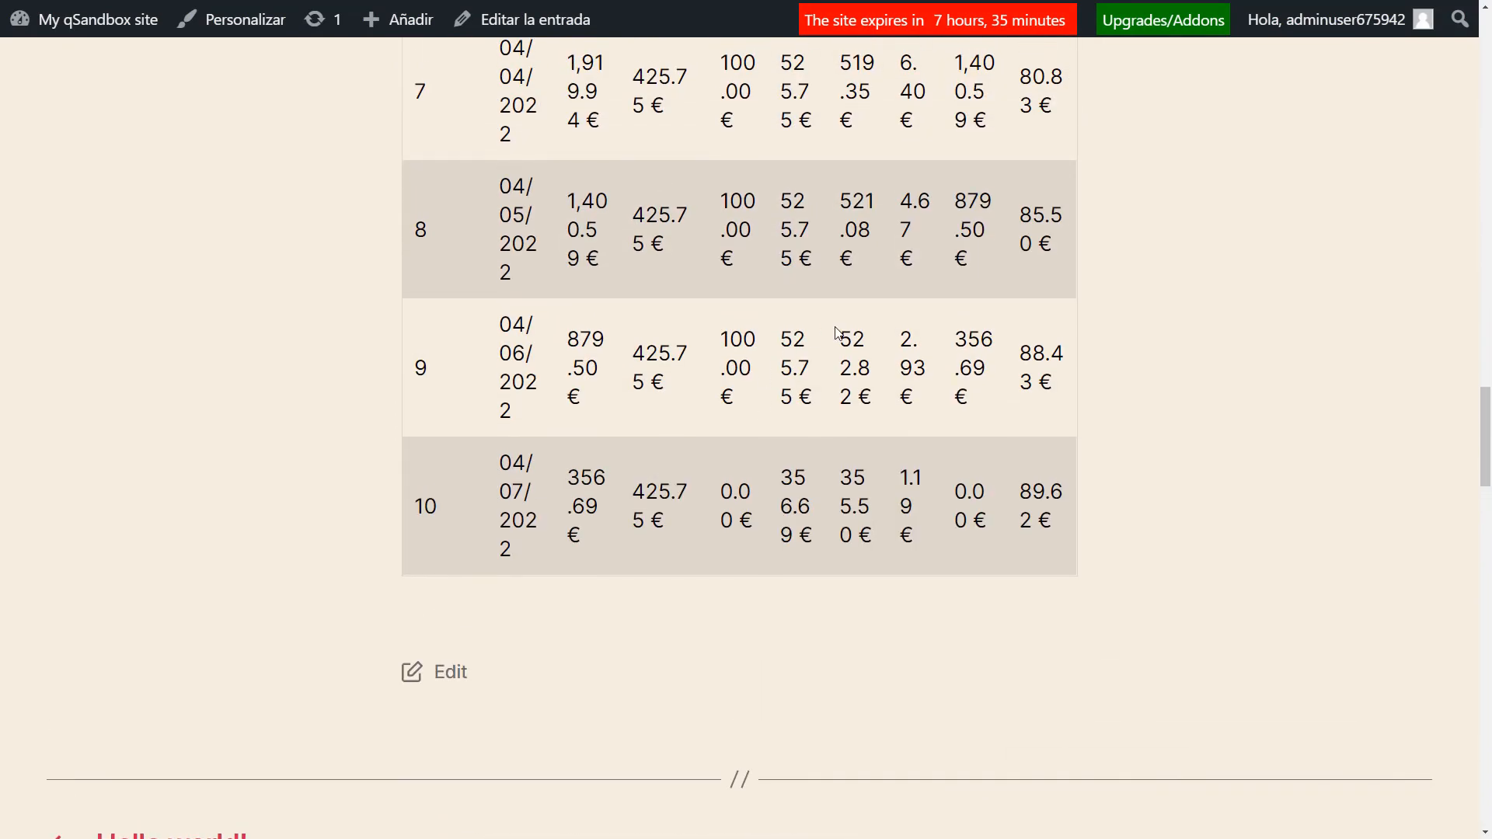
{"action": "left_click_drag", "start_coordinate": [980, 339], "coordinate": [1079, 330]}
{"action": "left_click", "coordinate": [1078, 330]}
{"action": "scroll", "coordinate": [955, 337], "scroll_direction": "up", "scroll_amount": 15}
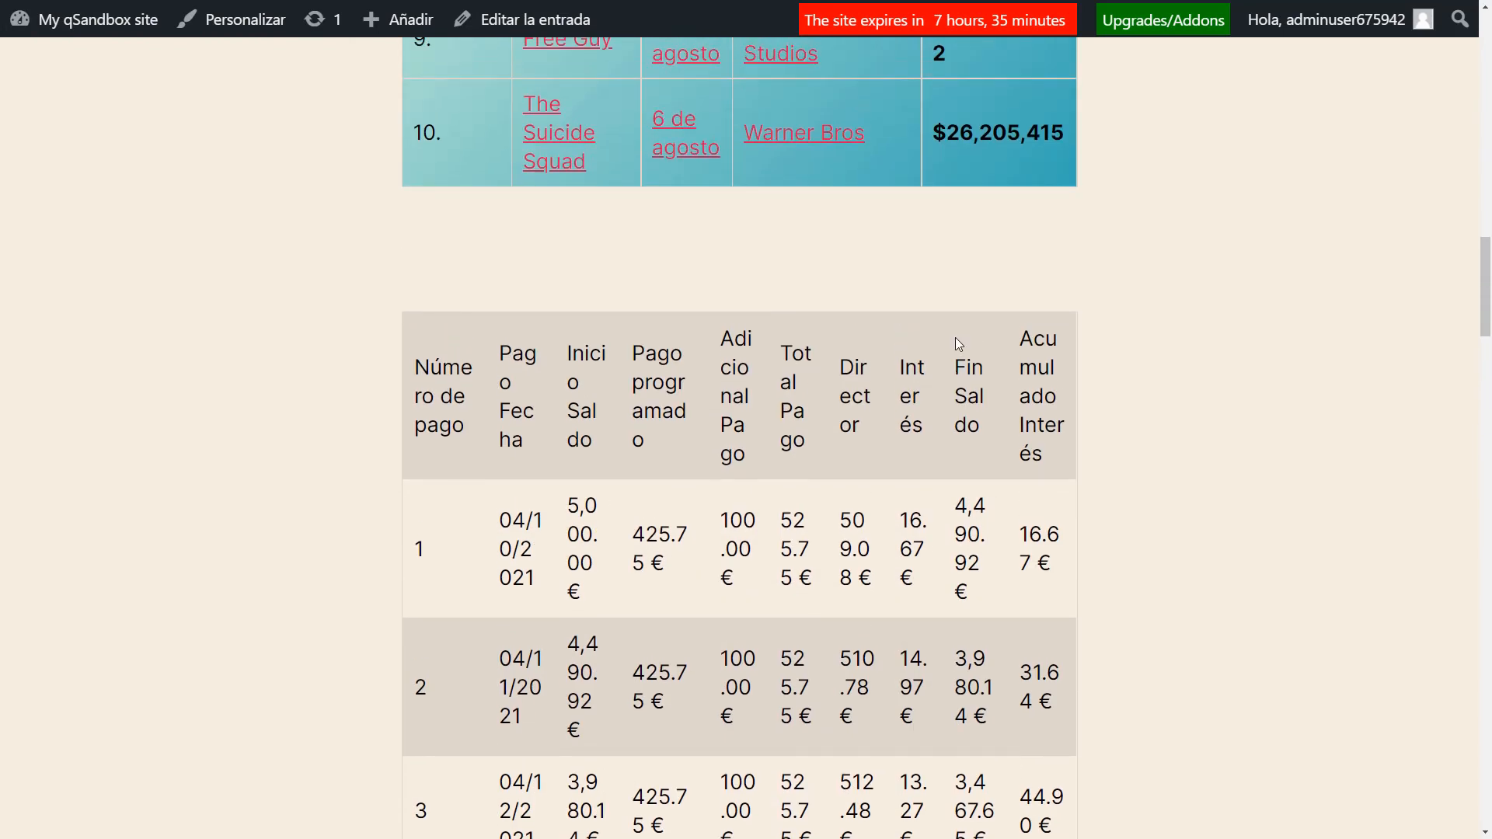
{"action": "scroll", "coordinate": [956, 339], "scroll_direction": "down", "scroll_amount": 2}
{"action": "left_click_drag", "start_coordinate": [628, 223], "coordinate": [652, 295]}
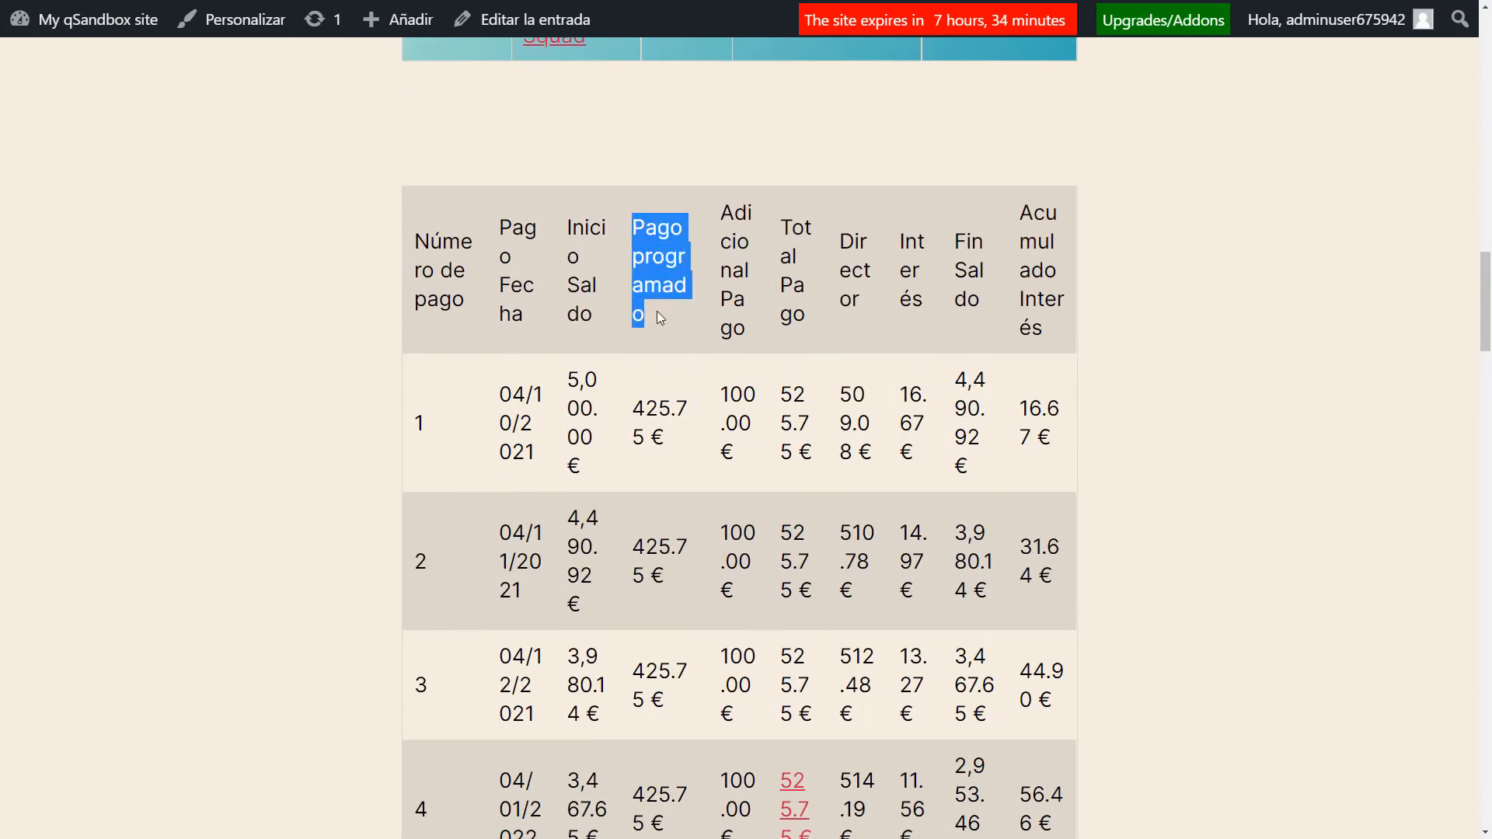
{"action": "left_click", "coordinate": [658, 313]}
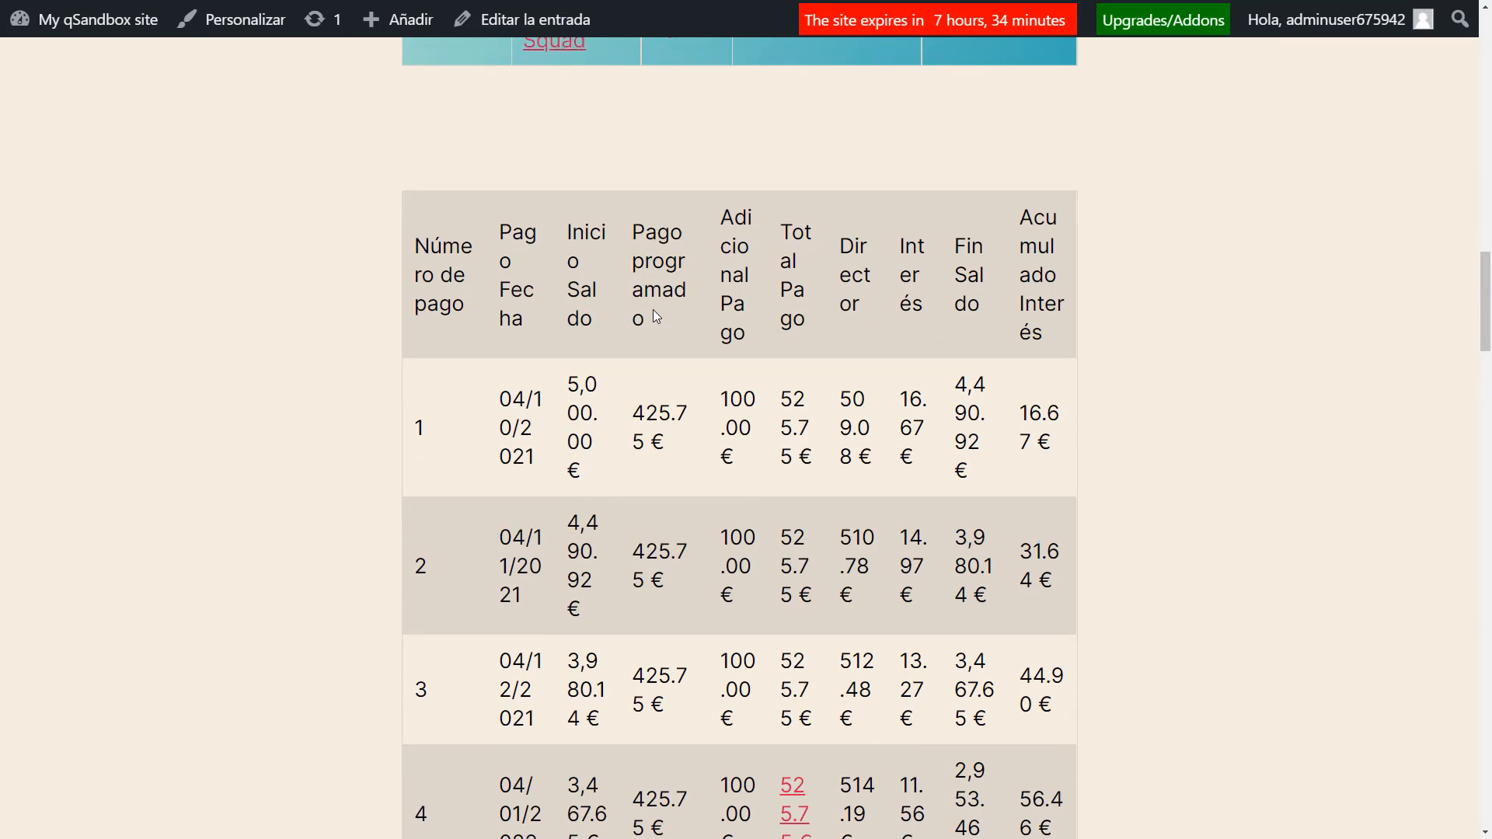
{"action": "scroll", "coordinate": [536, 321], "scroll_direction": "up", "scroll_amount": 9}
{"action": "scroll", "coordinate": [418, 376], "scroll_direction": "down", "scroll_amount": 10}
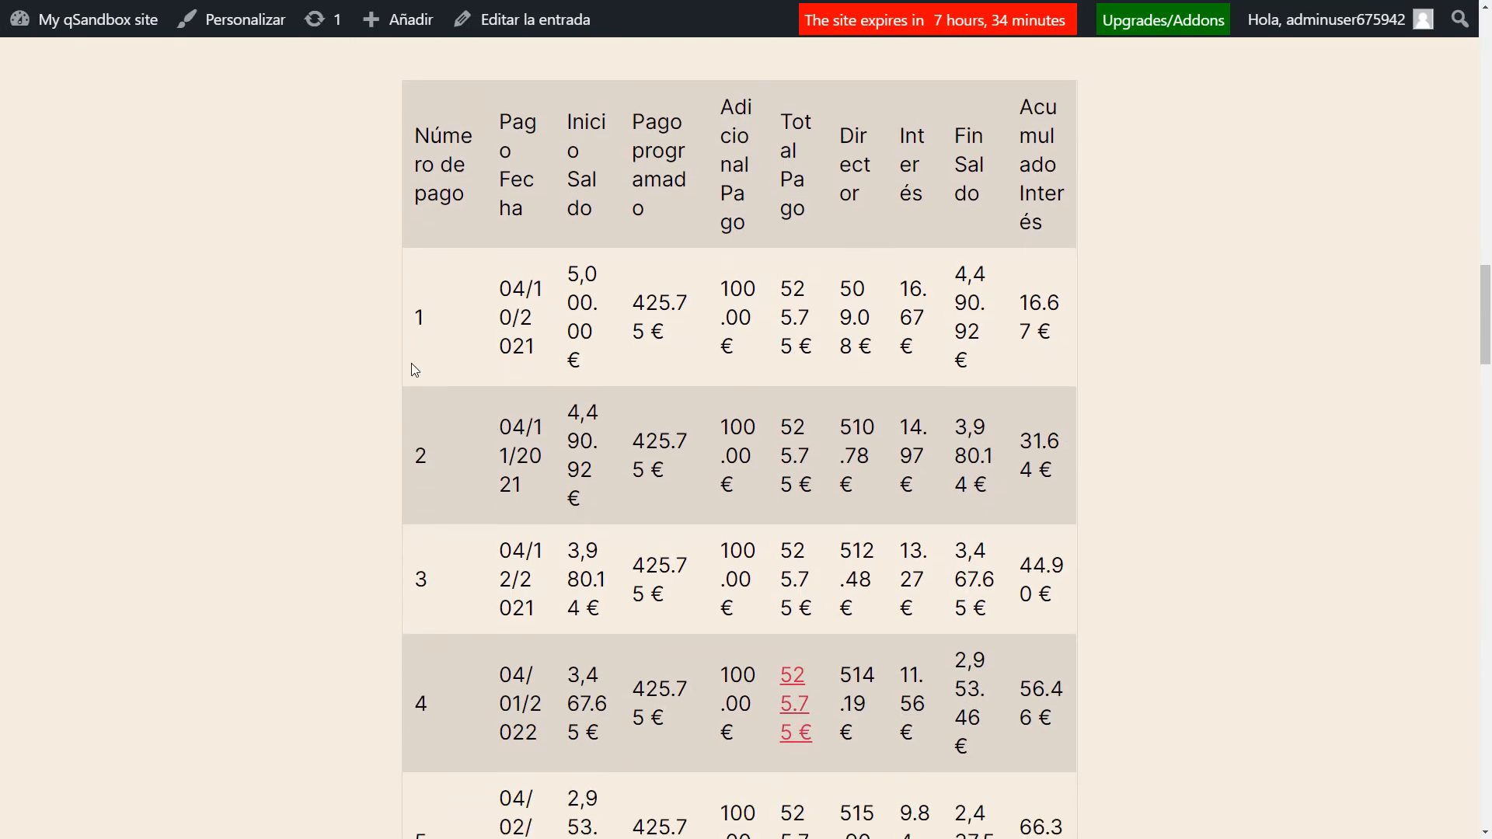
{"action": "scroll", "coordinate": [395, 409], "scroll_direction": "up", "scroll_amount": 20}
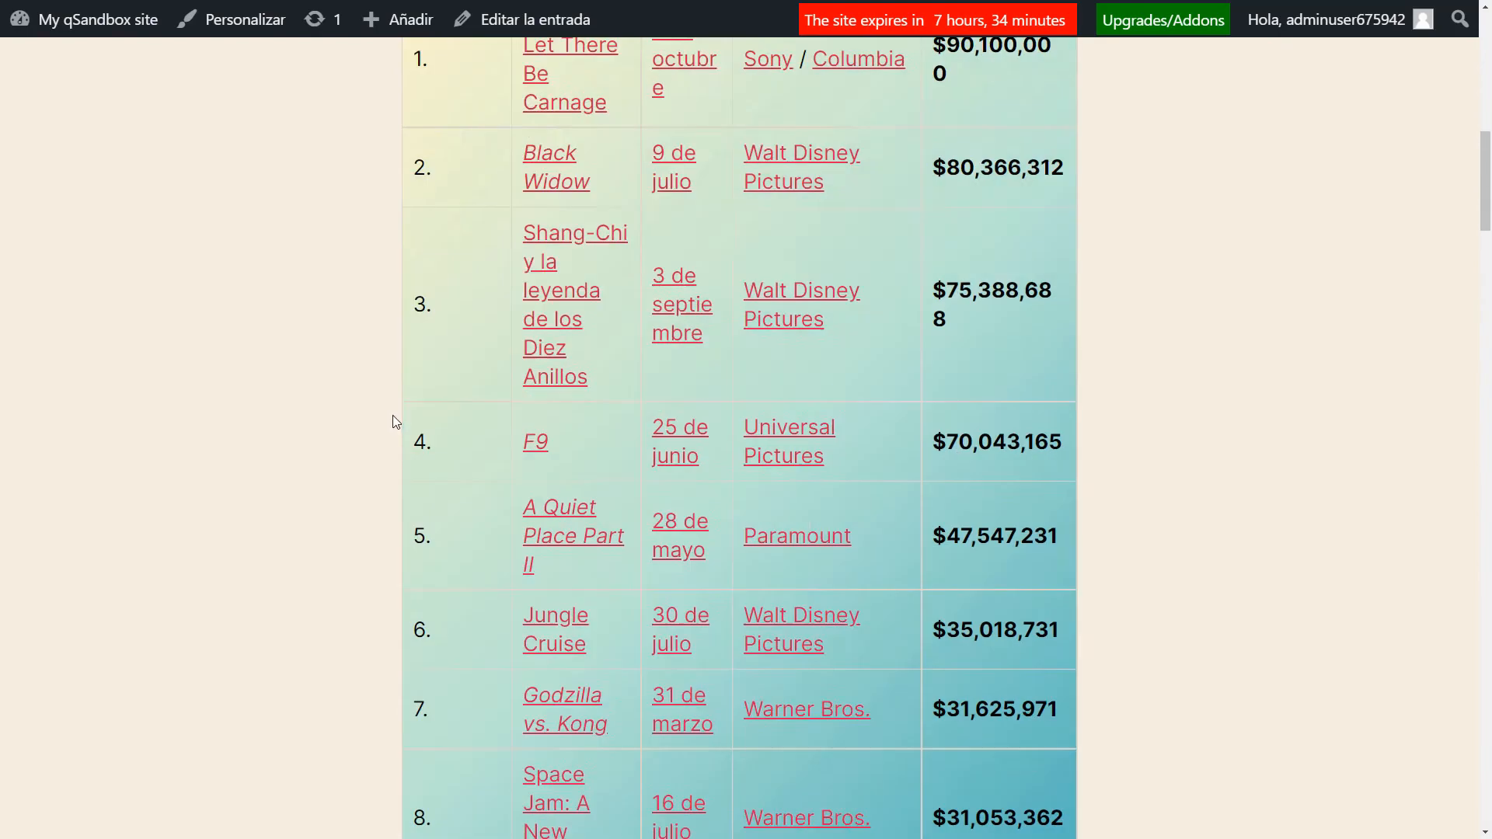
{"action": "scroll", "coordinate": [394, 410], "scroll_direction": "down", "scroll_amount": 15}
{"action": "scroll", "coordinate": [393, 409], "scroll_direction": "down", "scroll_amount": 20}
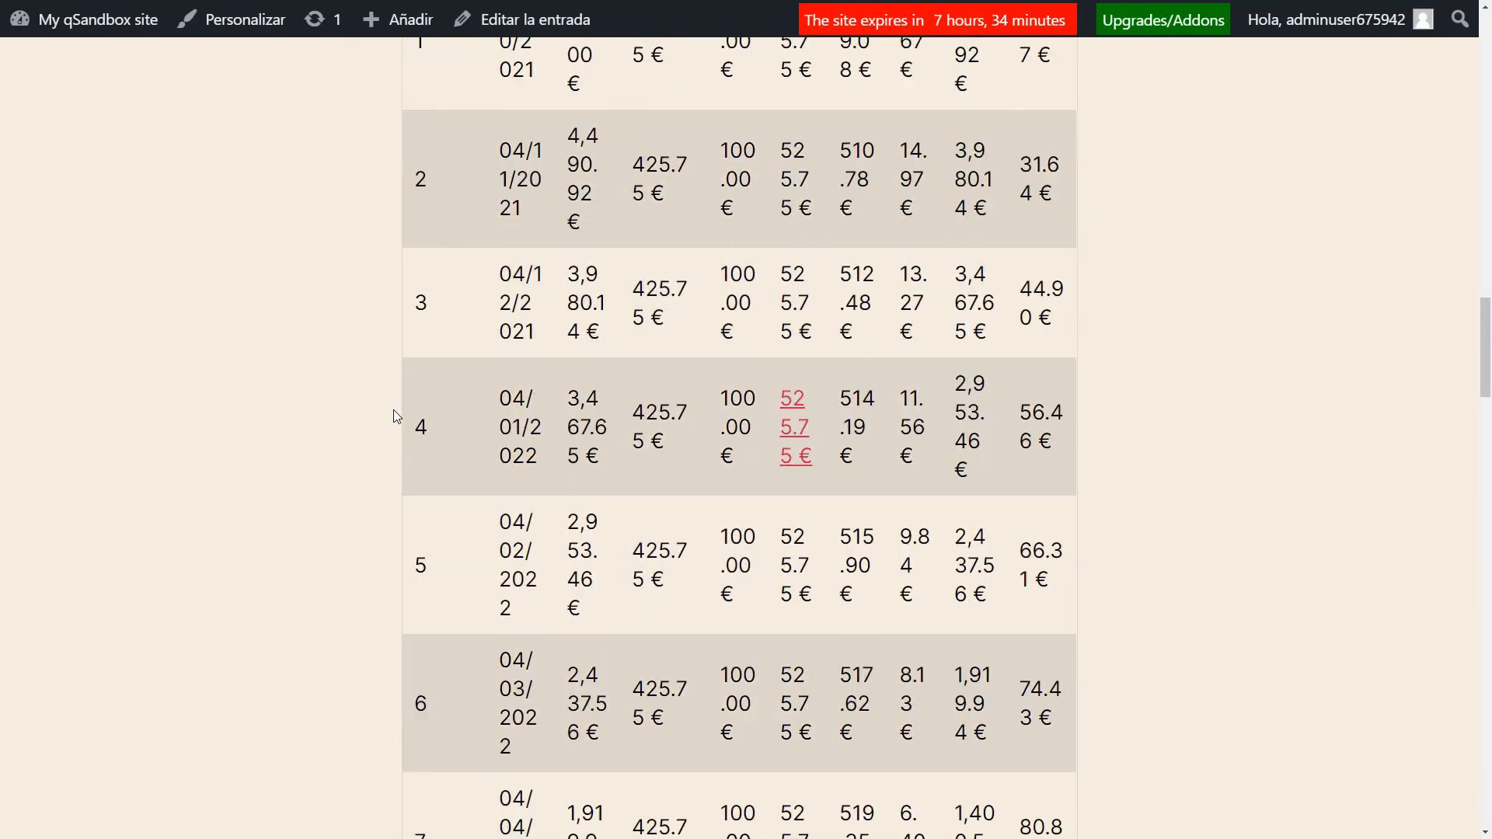
{"action": "scroll", "coordinate": [393, 408], "scroll_direction": "up", "scroll_amount": 20}
{"action": "scroll", "coordinate": [393, 409], "scroll_direction": "up", "scroll_amount": 12}
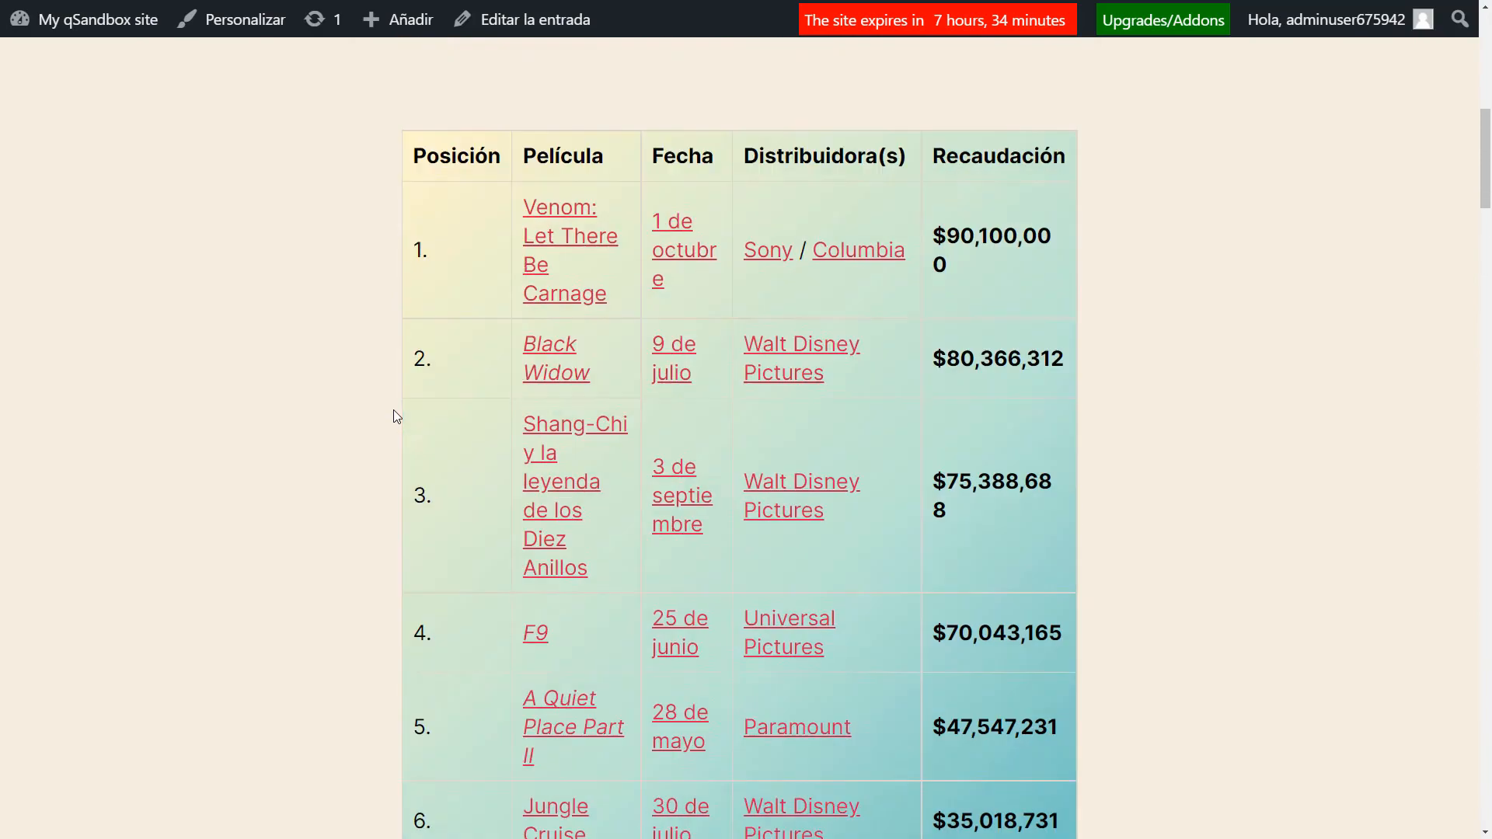
Return to the editor and set the loan schedule table block to wide width alignment.
{"action": "left_click", "coordinate": [507, 7]}
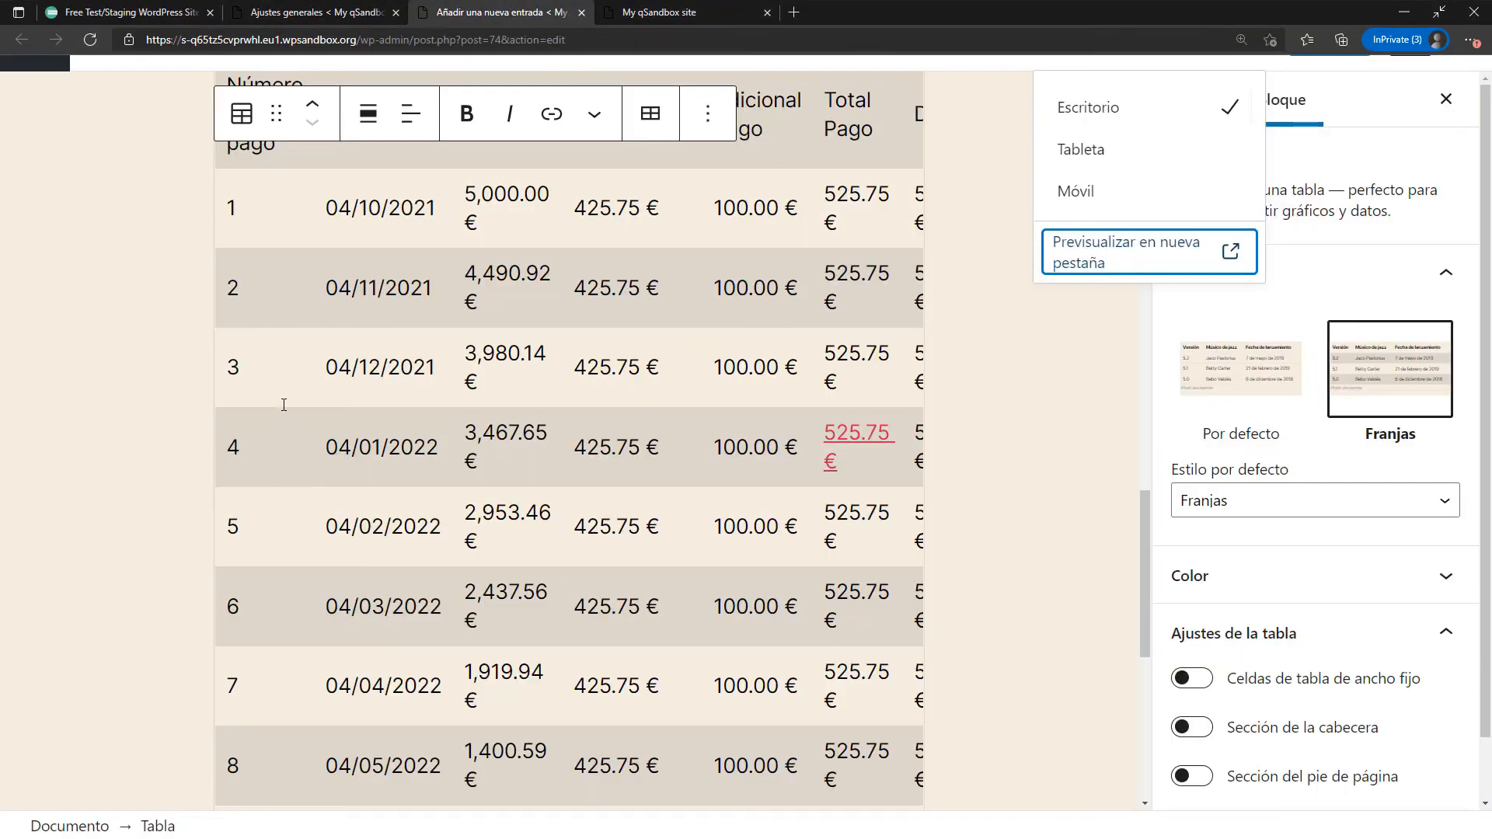
{"action": "scroll", "coordinate": [173, 432], "scroll_direction": "down", "scroll_amount": 6}
{"action": "scroll", "coordinate": [548, 533], "scroll_direction": "up", "scroll_amount": 10}
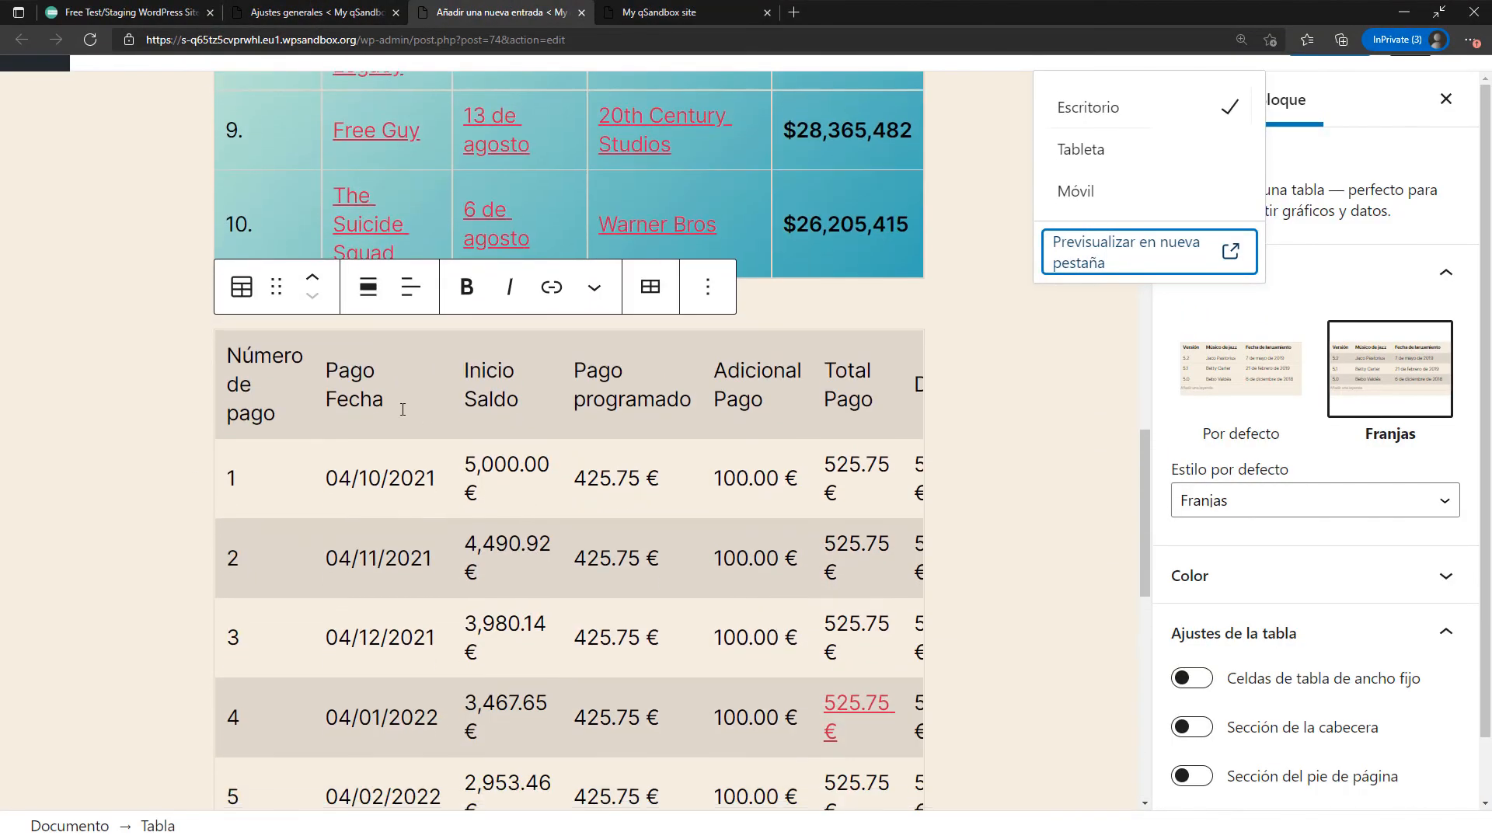
{"action": "left_click", "coordinate": [403, 397]}
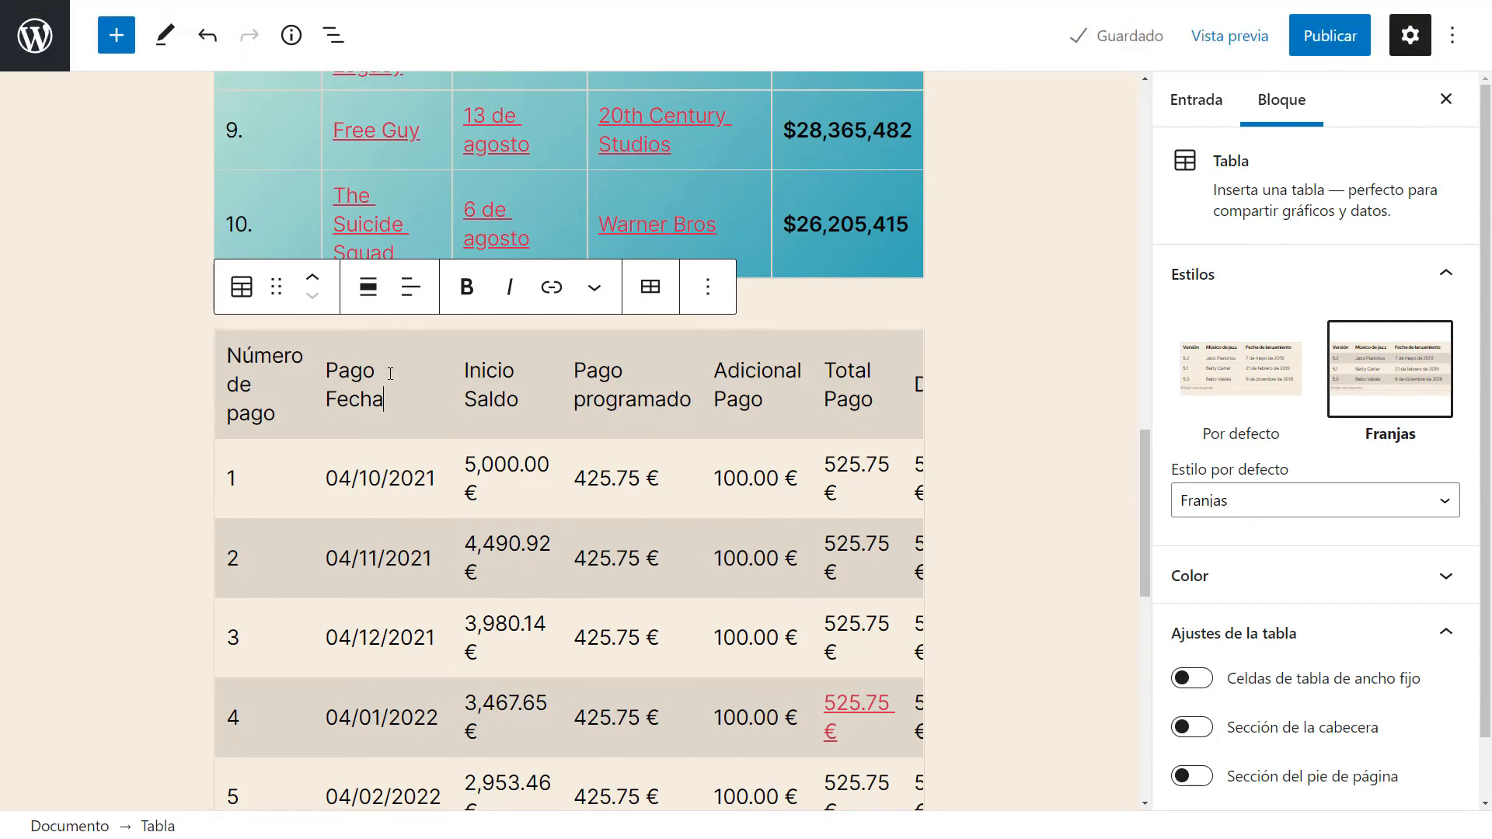
{"action": "left_click", "coordinate": [370, 294]}
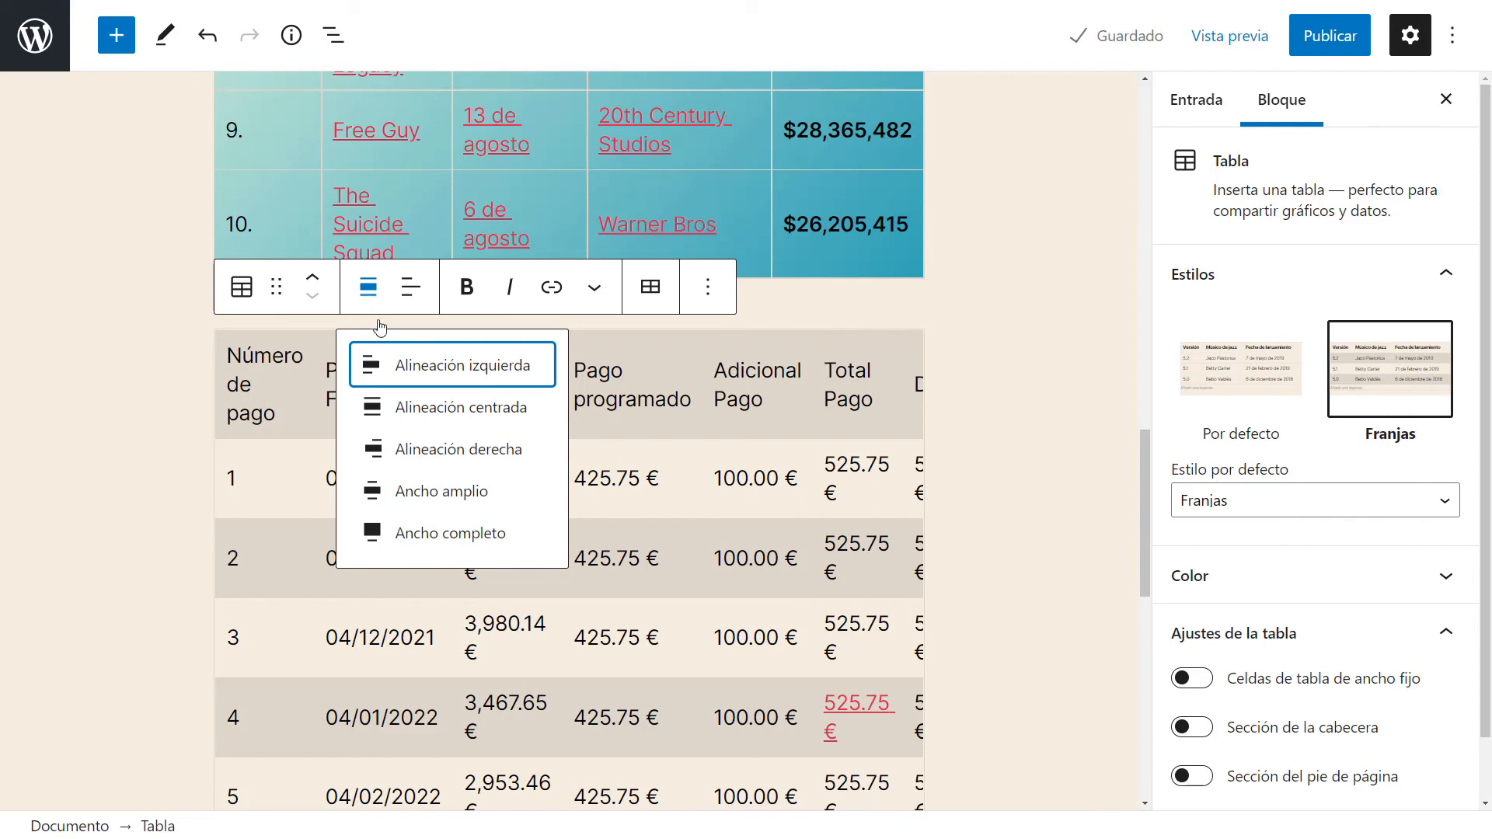
{"action": "left_click", "coordinate": [450, 501]}
{"action": "scroll", "coordinate": [505, 520], "scroll_direction": "up", "scroll_amount": 4}
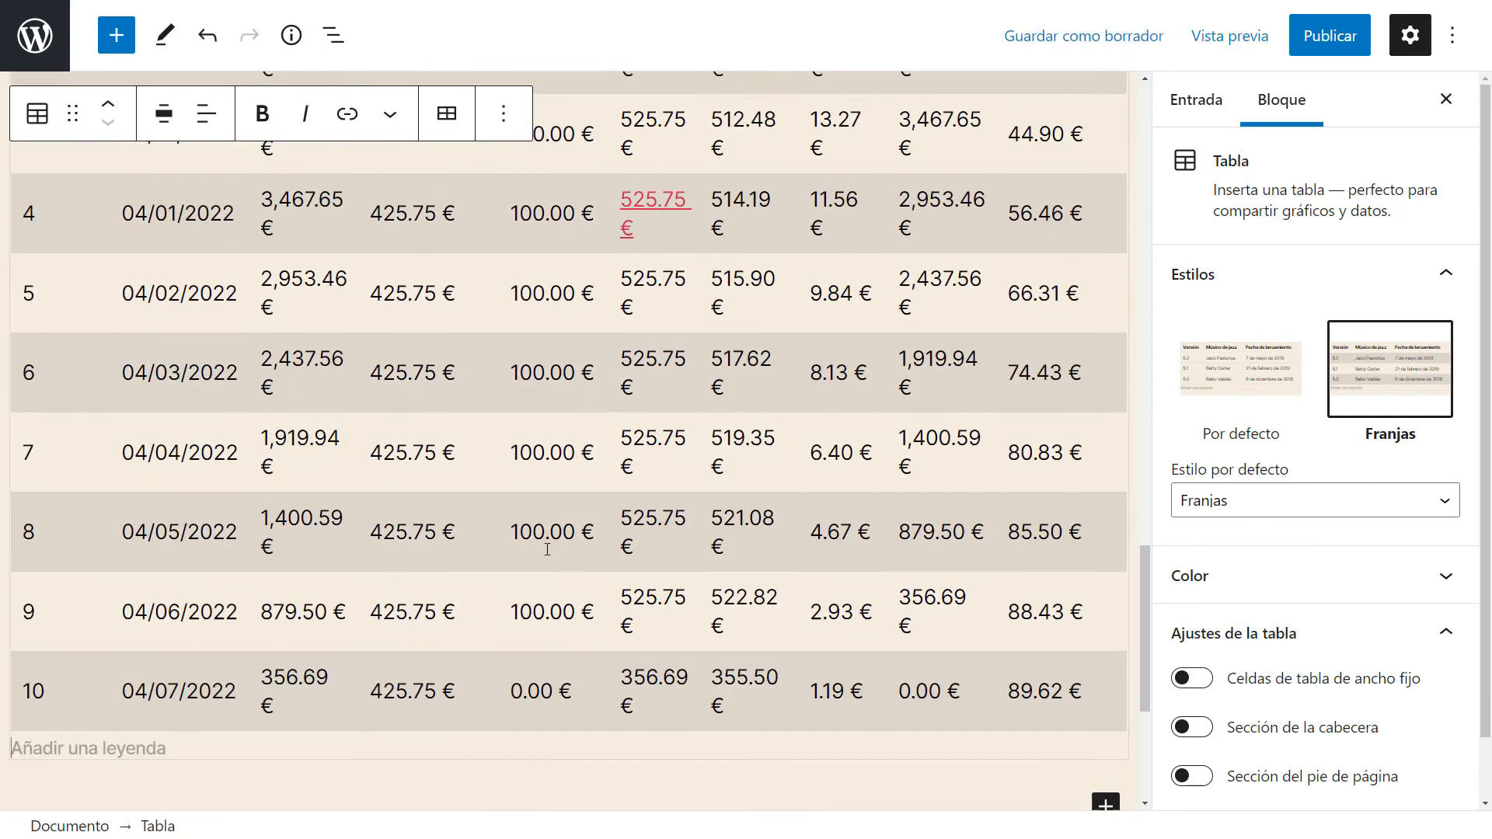
{"action": "scroll", "coordinate": [547, 549], "scroll_direction": "up", "scroll_amount": 6}
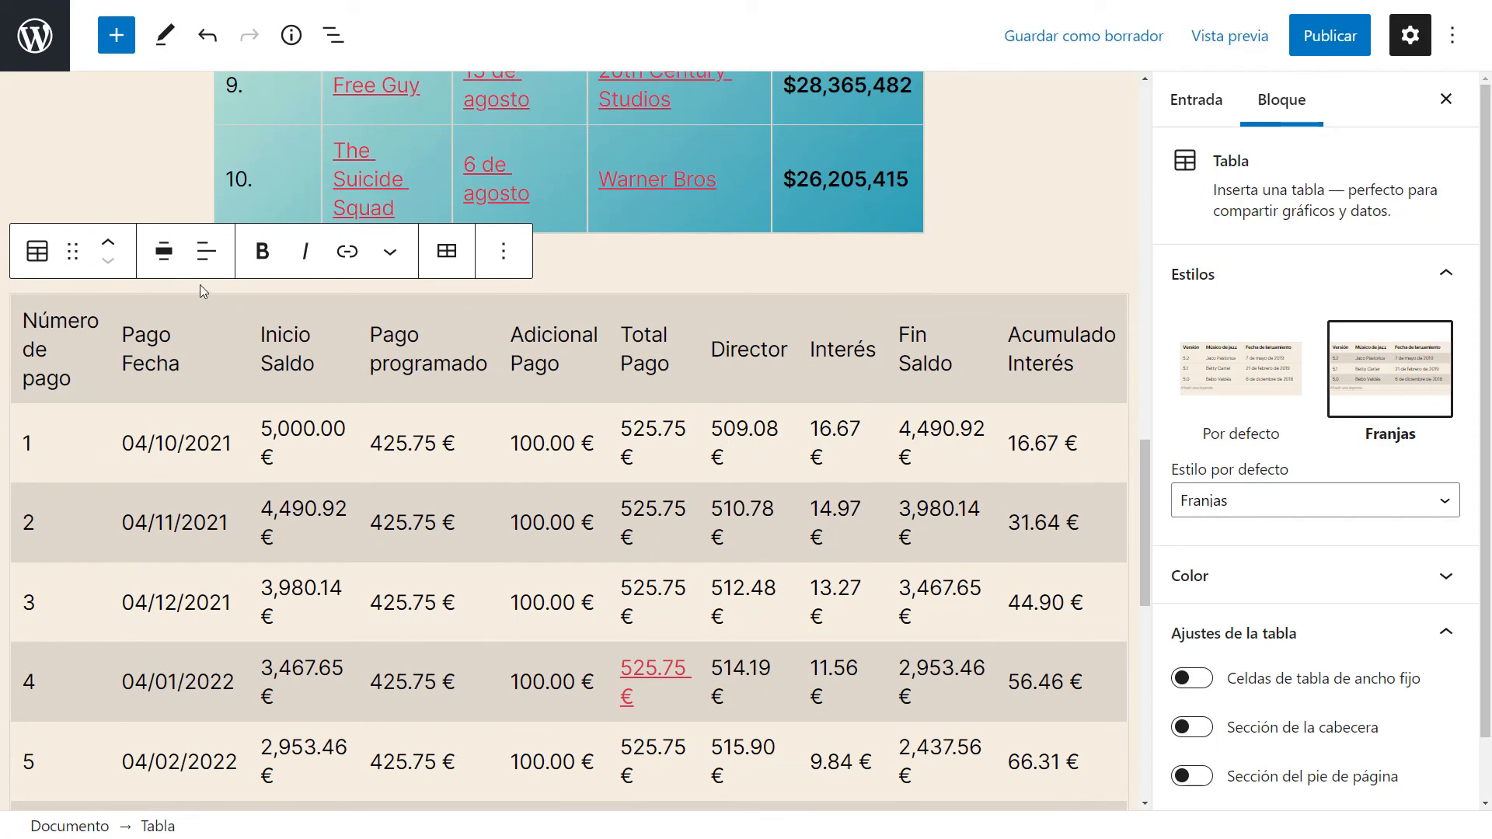
Try full width alignment on the loan schedule table, then switch it back to wide width.
{"action": "left_click", "coordinate": [163, 251]}
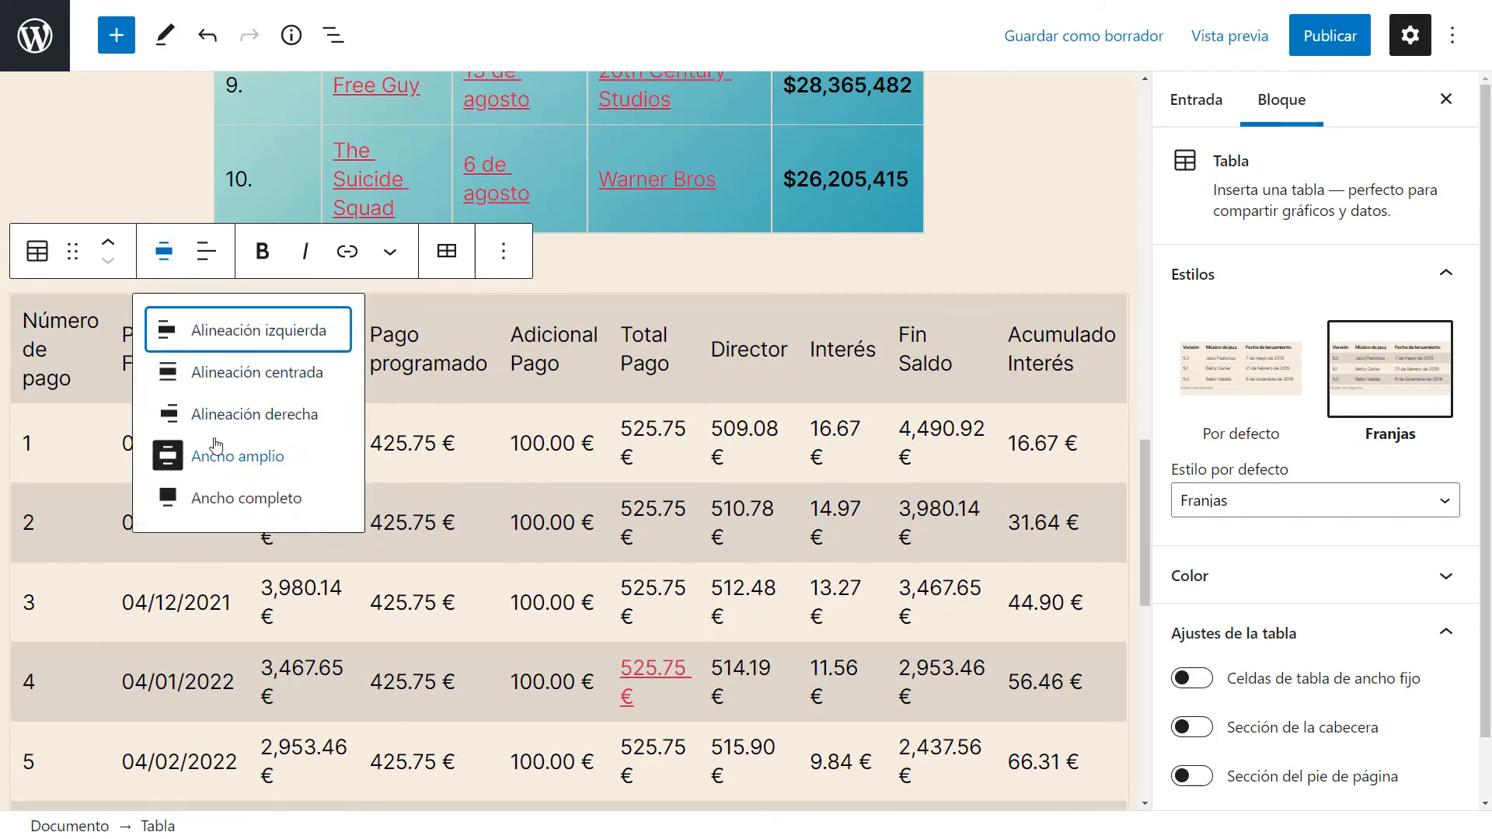
{"action": "left_click", "coordinate": [251, 501]}
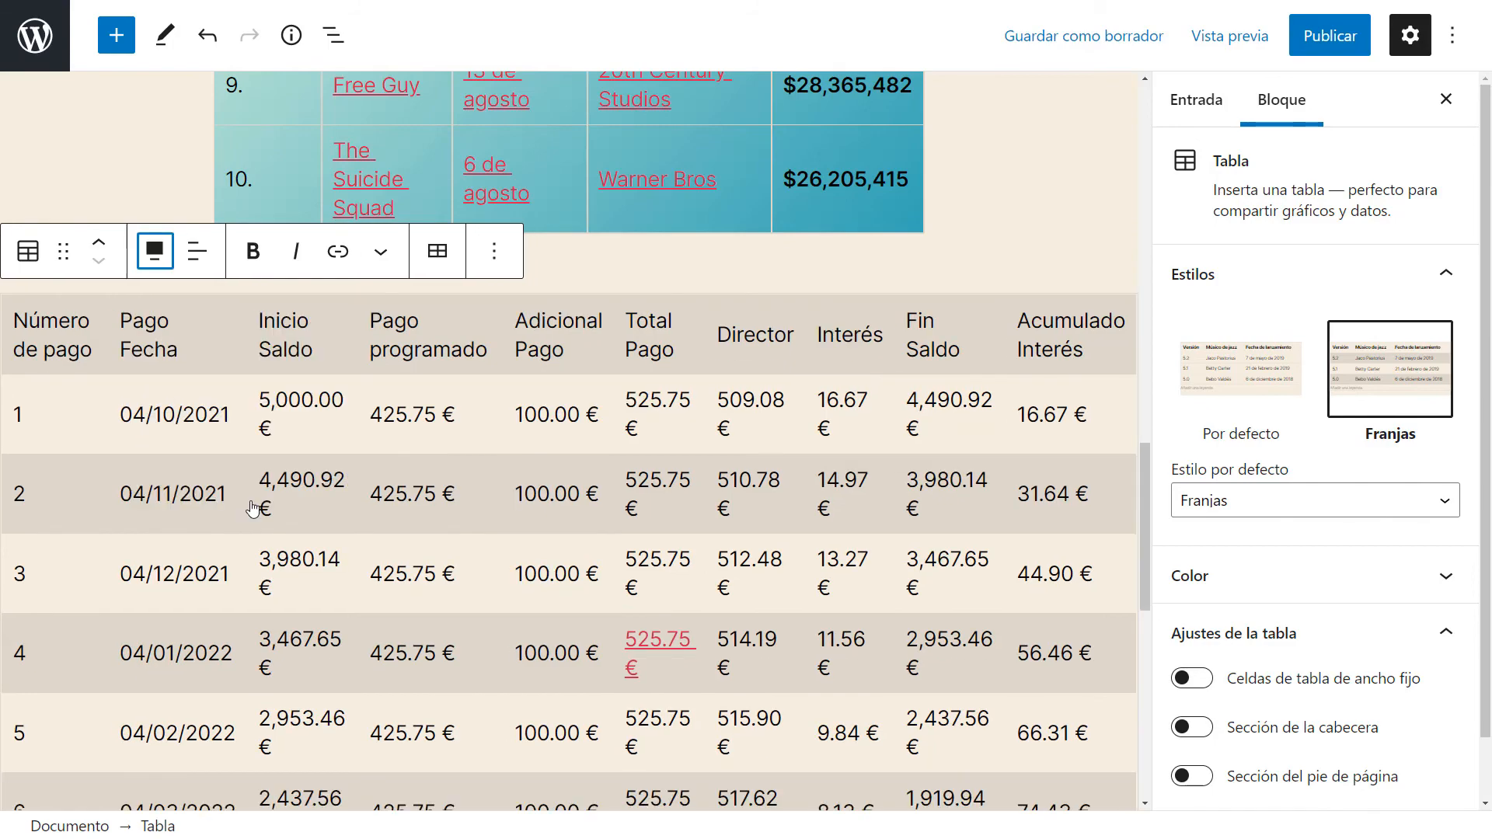
{"action": "scroll", "coordinate": [482, 731], "scroll_direction": "down", "scroll_amount": 7}
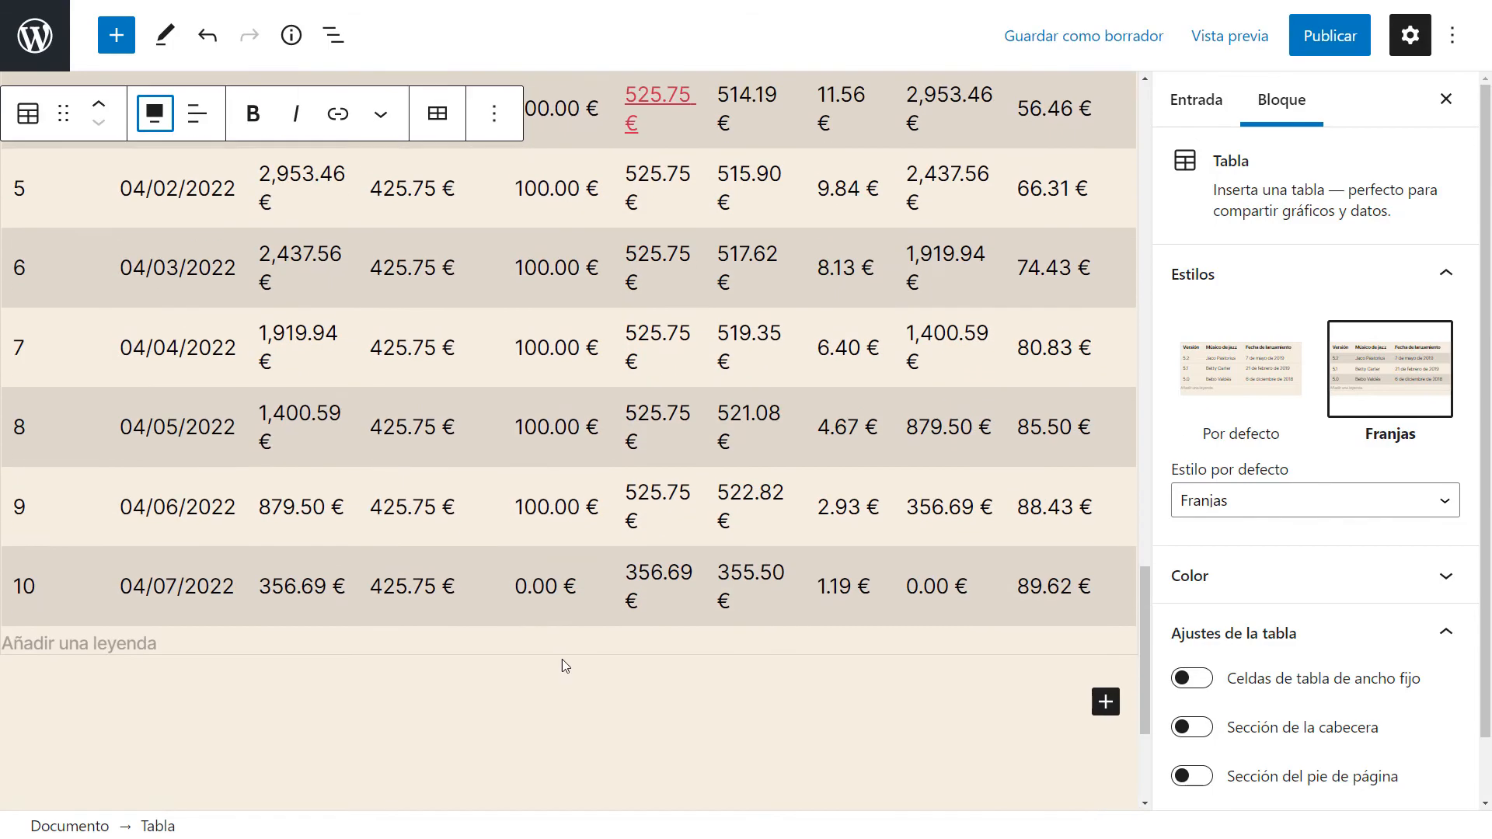
{"action": "scroll", "coordinate": [562, 659], "scroll_direction": "up", "scroll_amount": 9}
{"action": "left_click", "coordinate": [152, 363]}
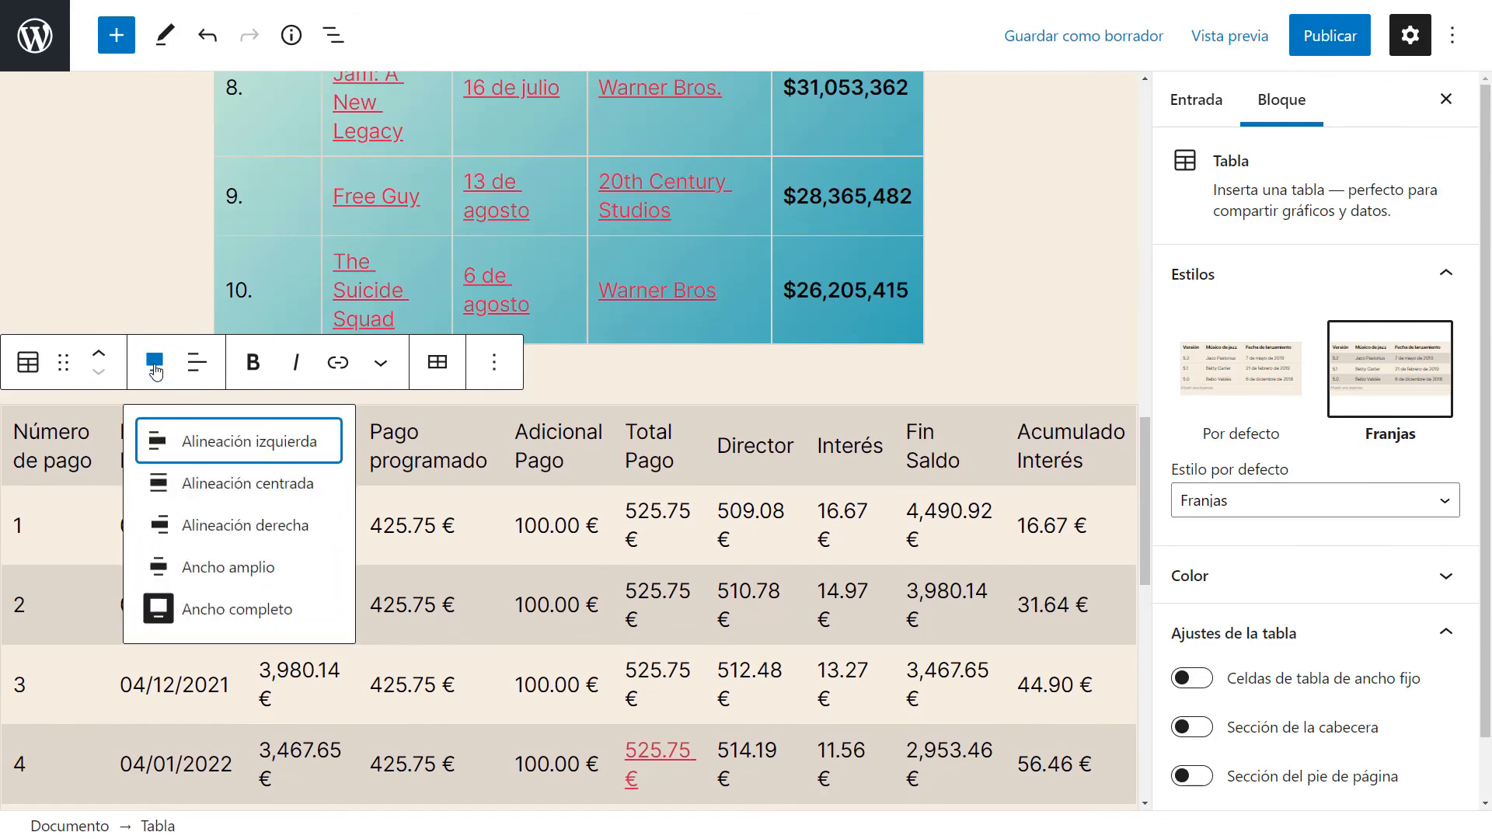
{"action": "left_click", "coordinate": [214, 573]}
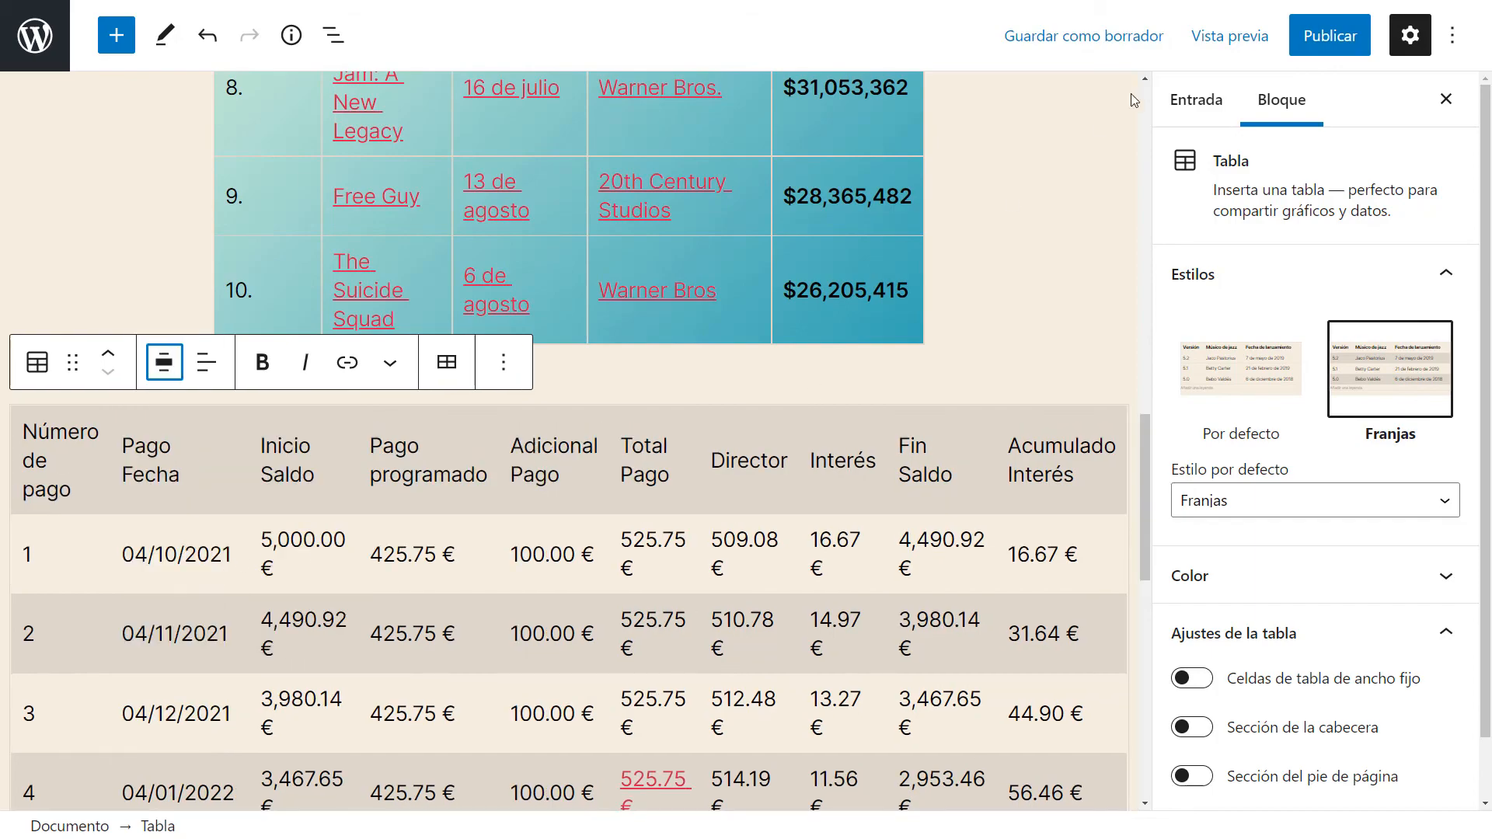
Preview the post in a new tab and scroll through the widened loan schedule table.
{"action": "left_click", "coordinate": [1230, 35]}
{"action": "left_click", "coordinate": [1139, 247]}
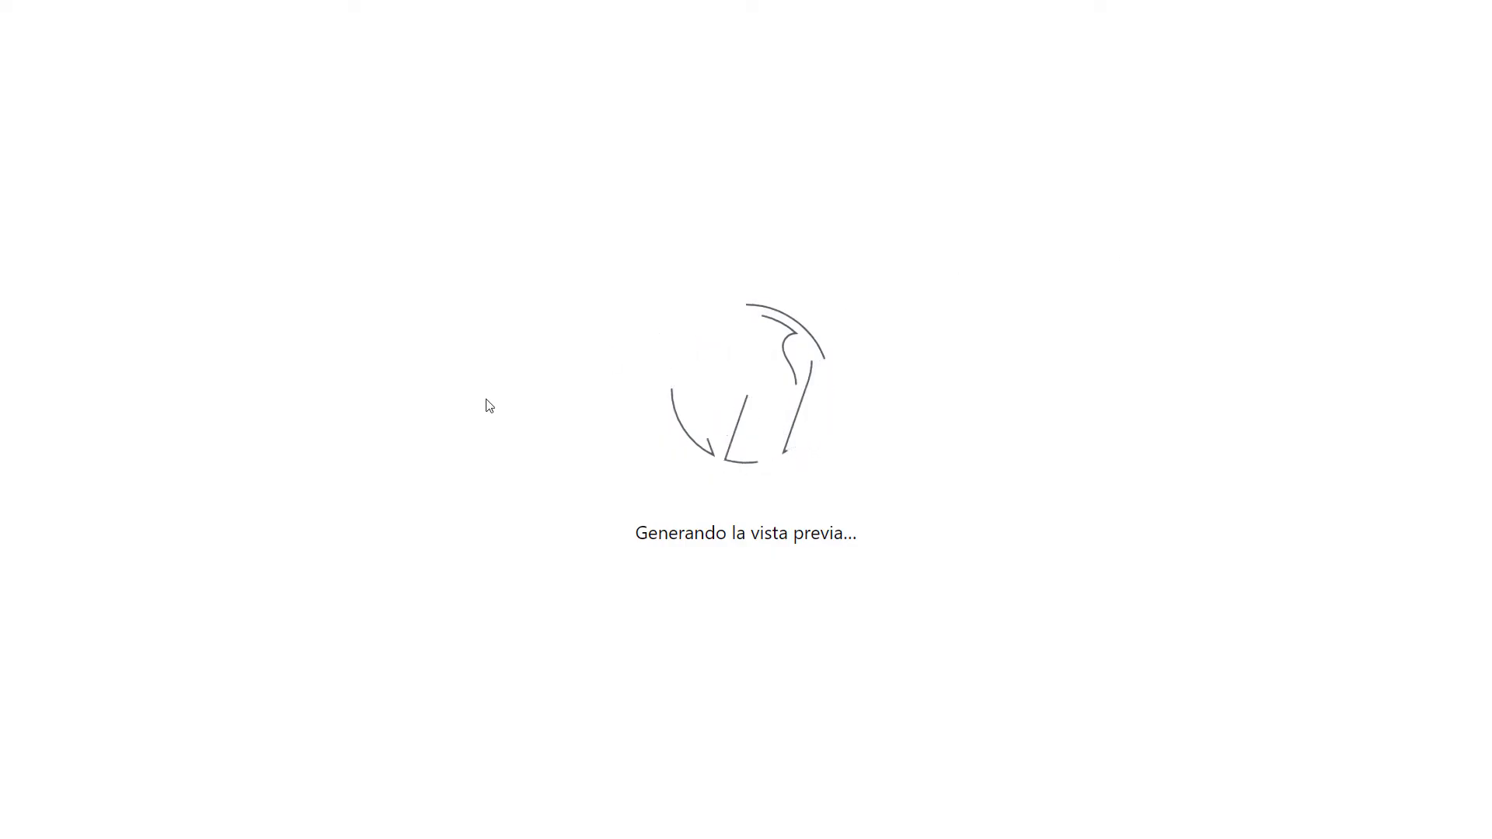
{"action": "scroll", "coordinate": [334, 392], "scroll_direction": "down", "scroll_amount": 7}
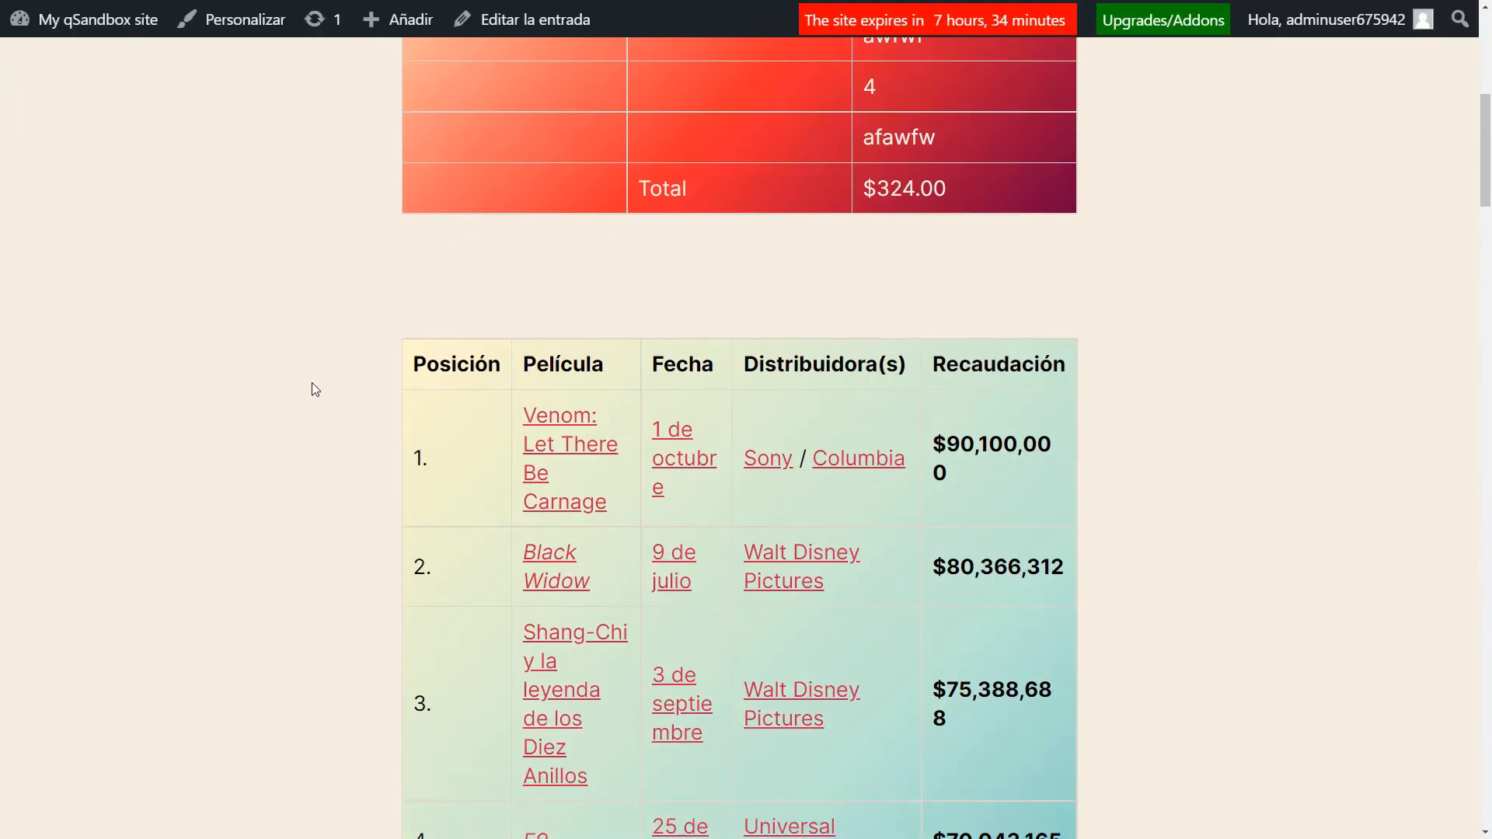
{"action": "scroll", "coordinate": [311, 383], "scroll_direction": "down", "scroll_amount": 17}
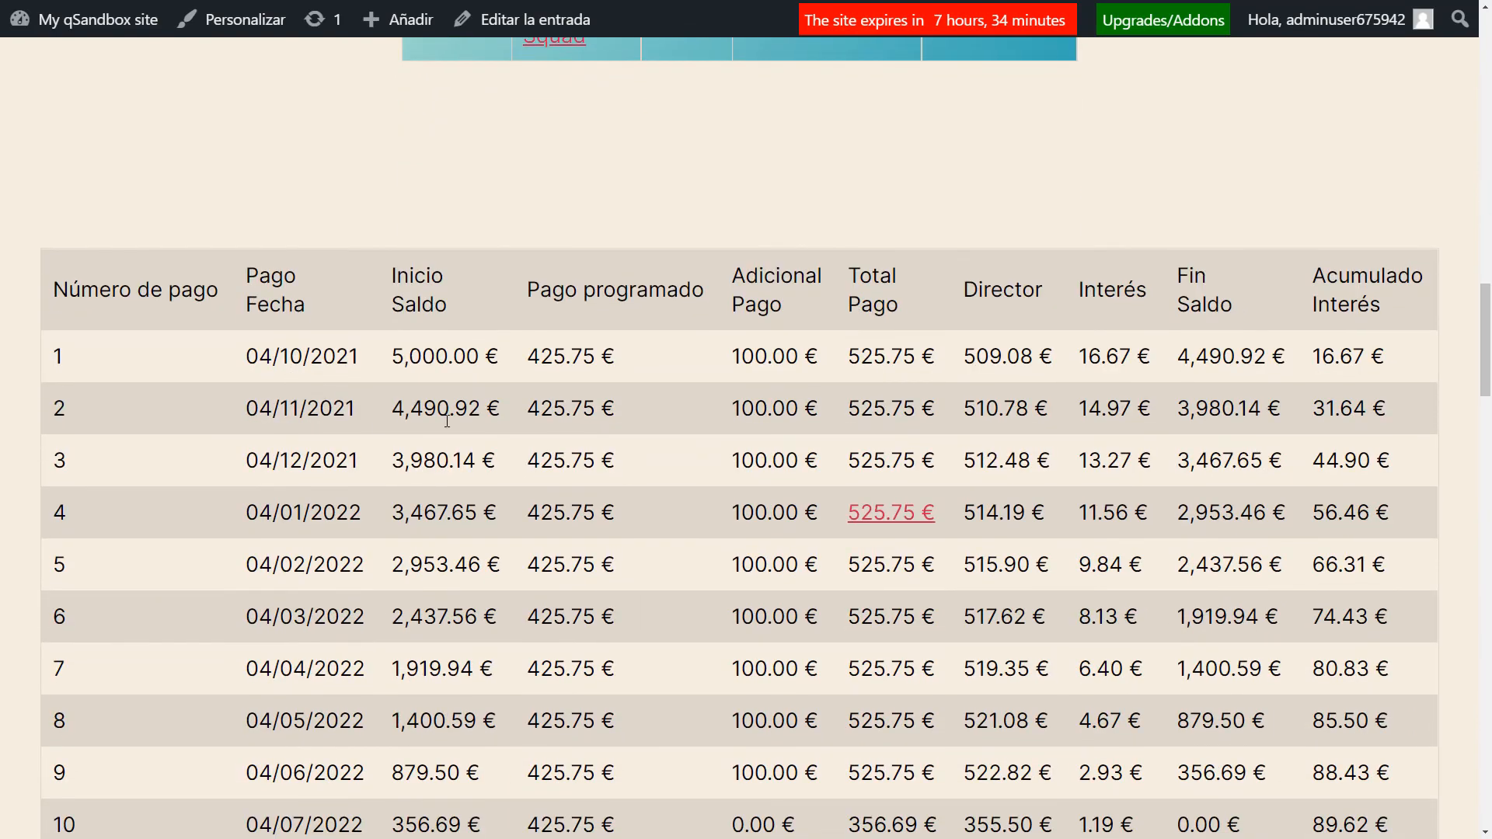
{"action": "scroll", "coordinate": [467, 421], "scroll_direction": "down", "scroll_amount": 2}
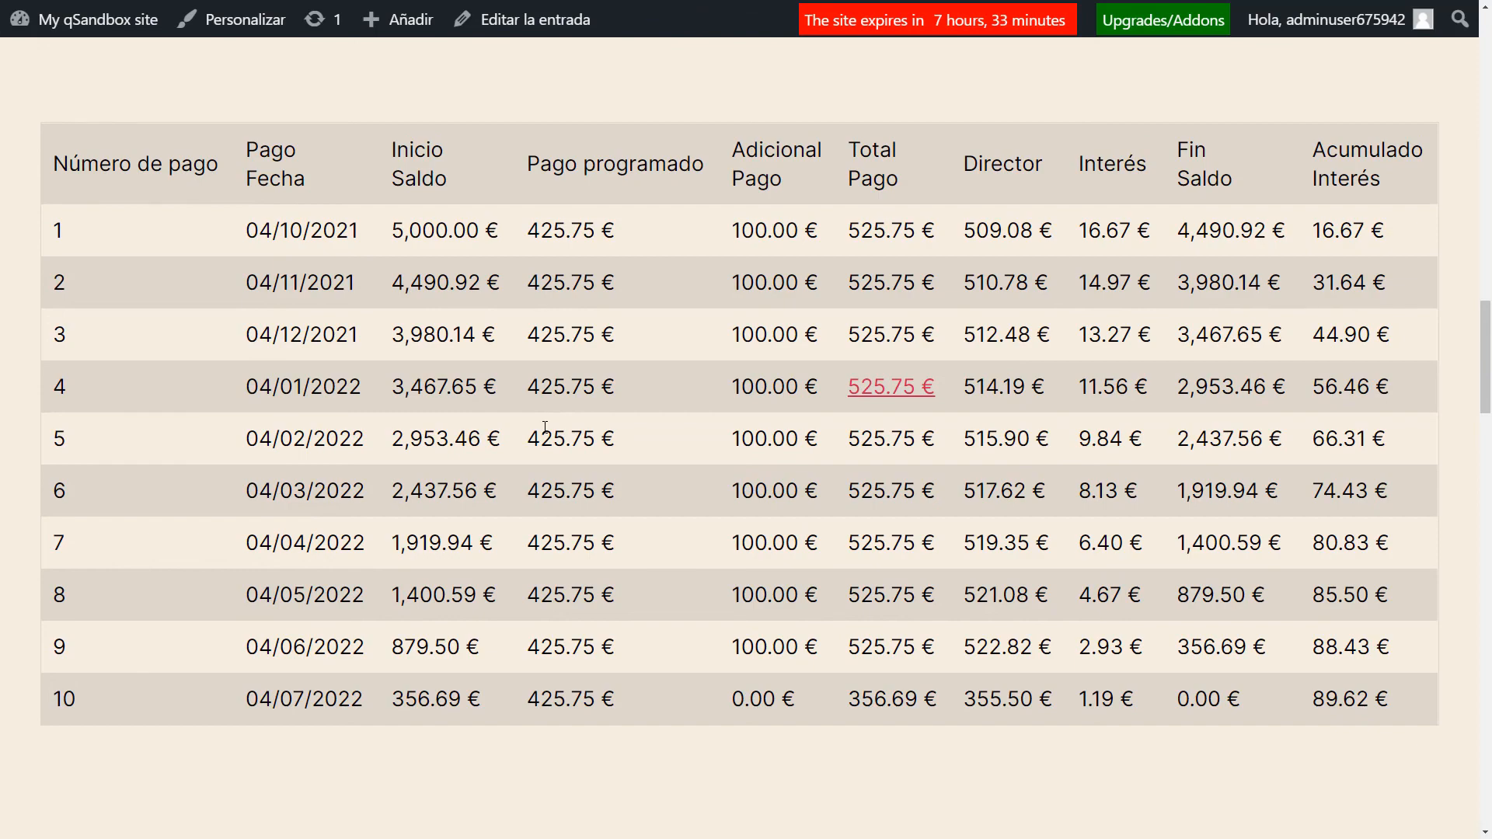
{"action": "scroll", "coordinate": [552, 432], "scroll_direction": "up", "scroll_amount": 7}
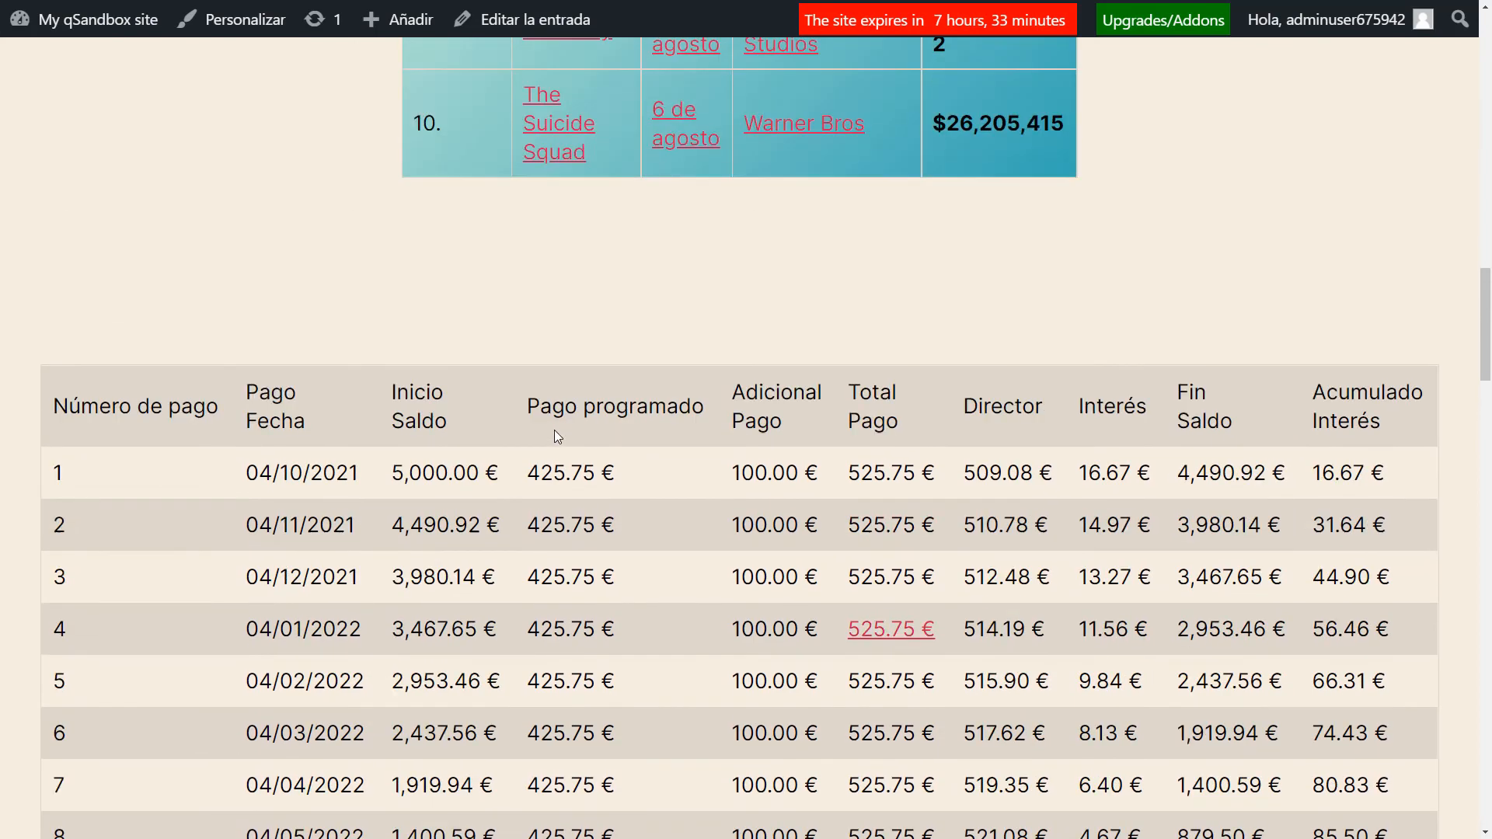
{"action": "scroll", "coordinate": [618, 416], "scroll_direction": "down", "scroll_amount": 7}
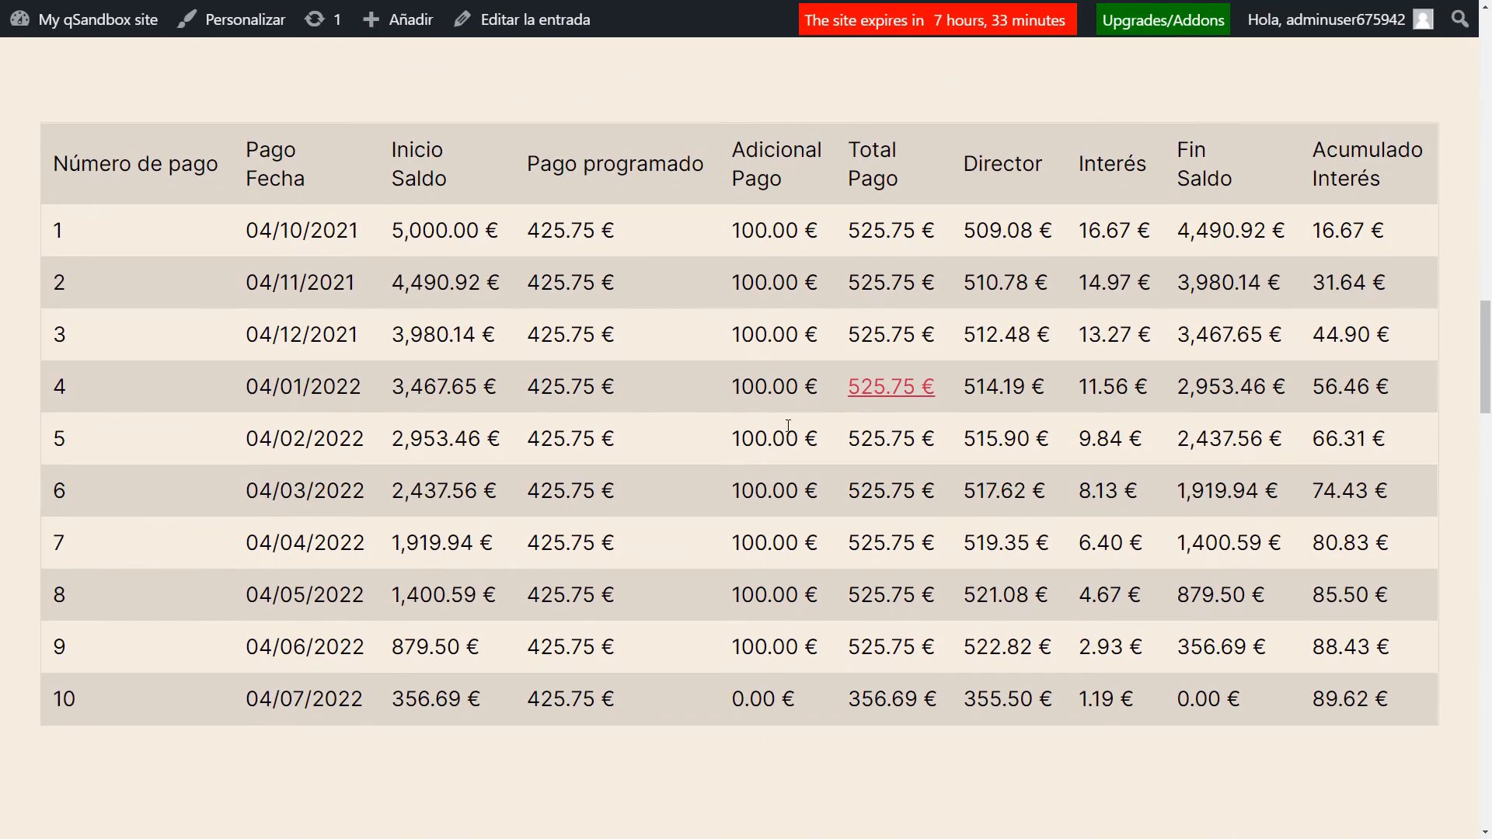